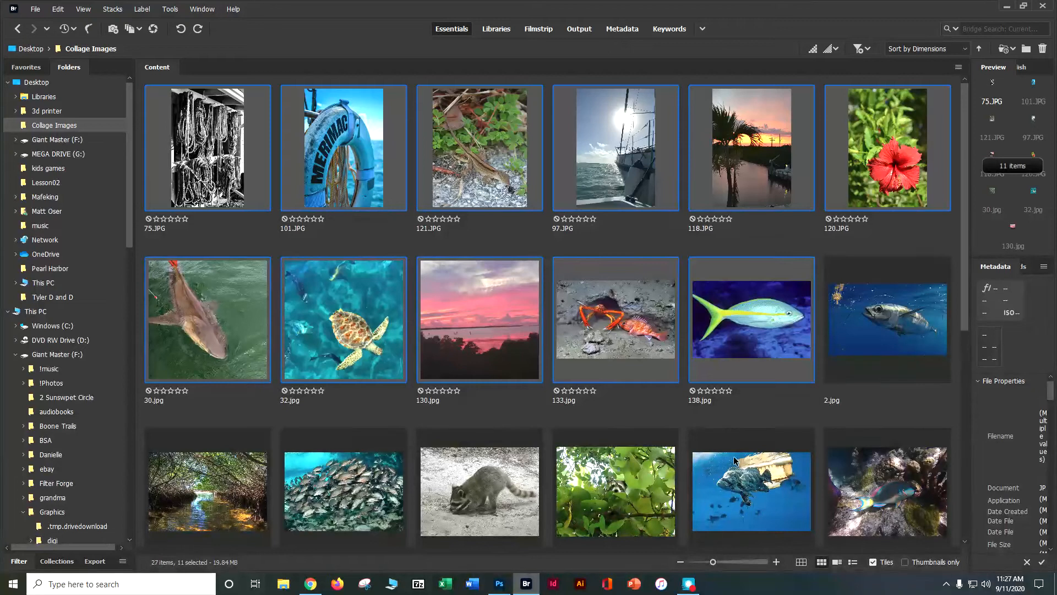
# Open the eleven selected collage images in Photoshop and close 9 square collage intro.pdf without saving its changes
pyautogui.moveTo(738, 348); pyautogui.dragTo(554, 42)
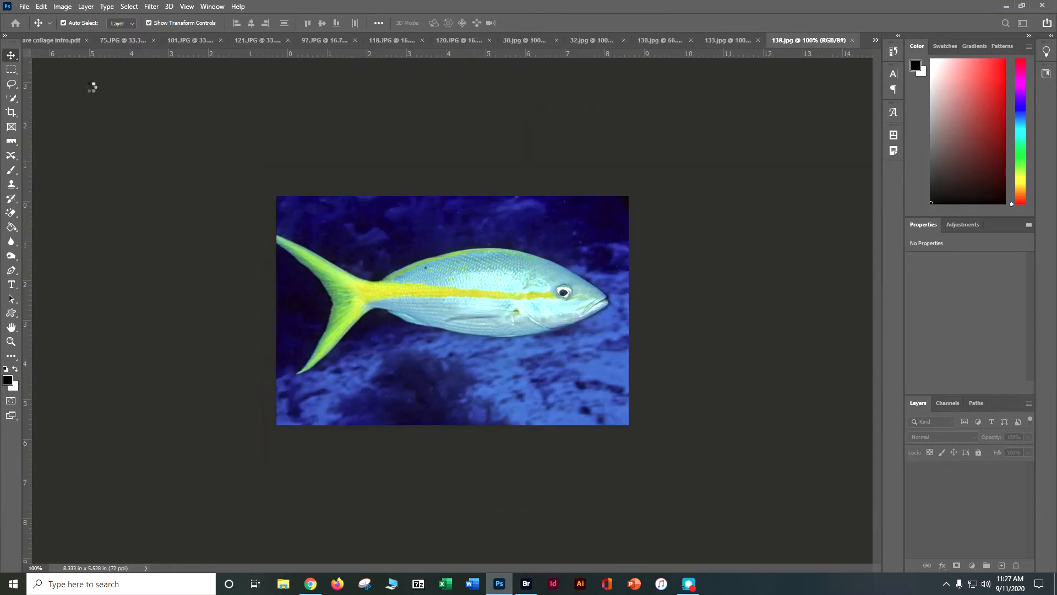
pyautogui.click(88, 41)
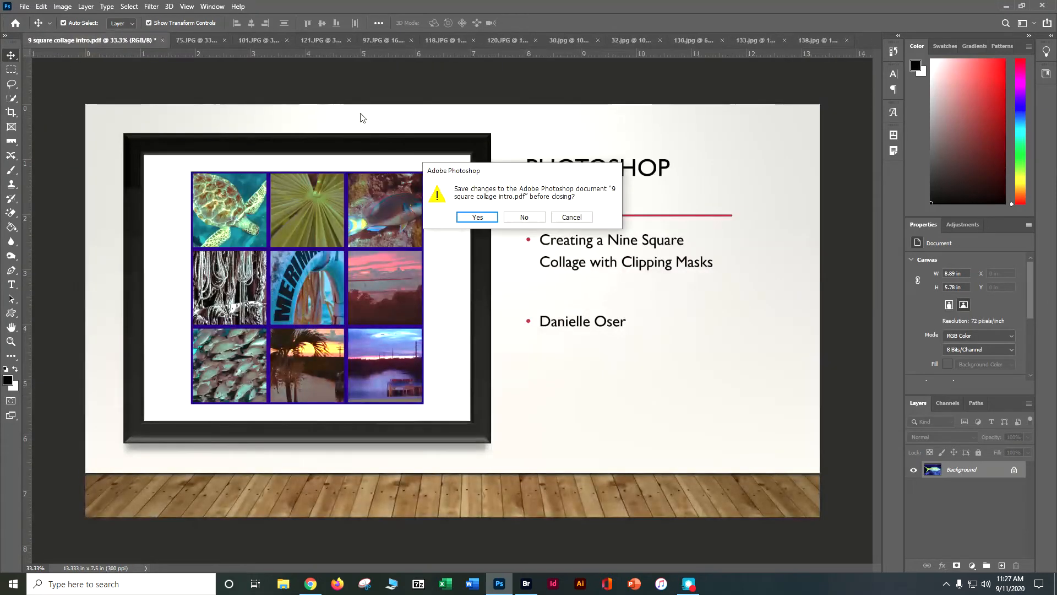
pyautogui.click(522, 216)
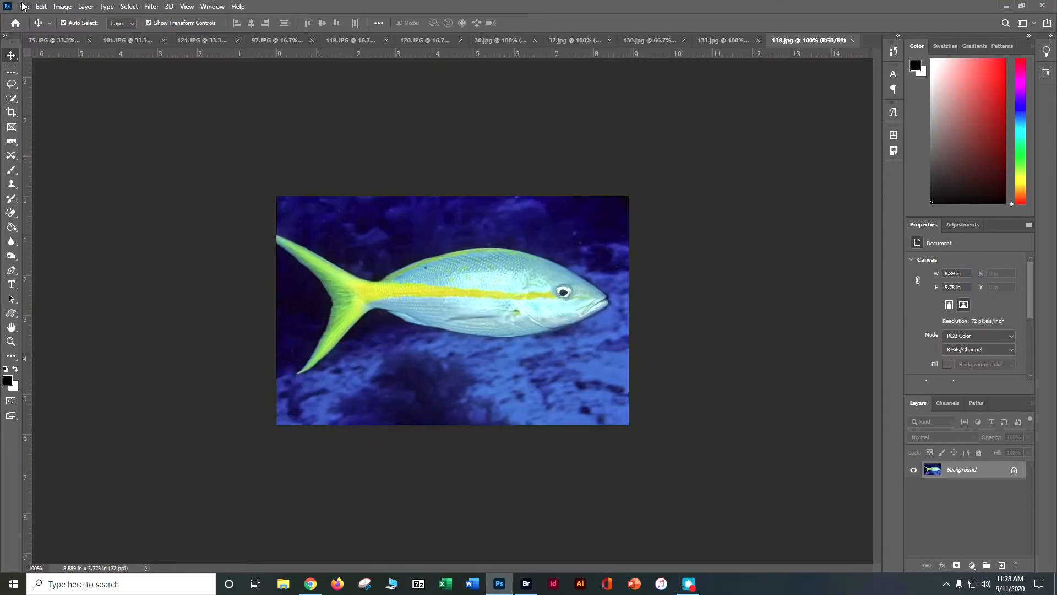
pyautogui.click(24, 6)
pyautogui.click(265, 98)
pyautogui.click(24, 6)
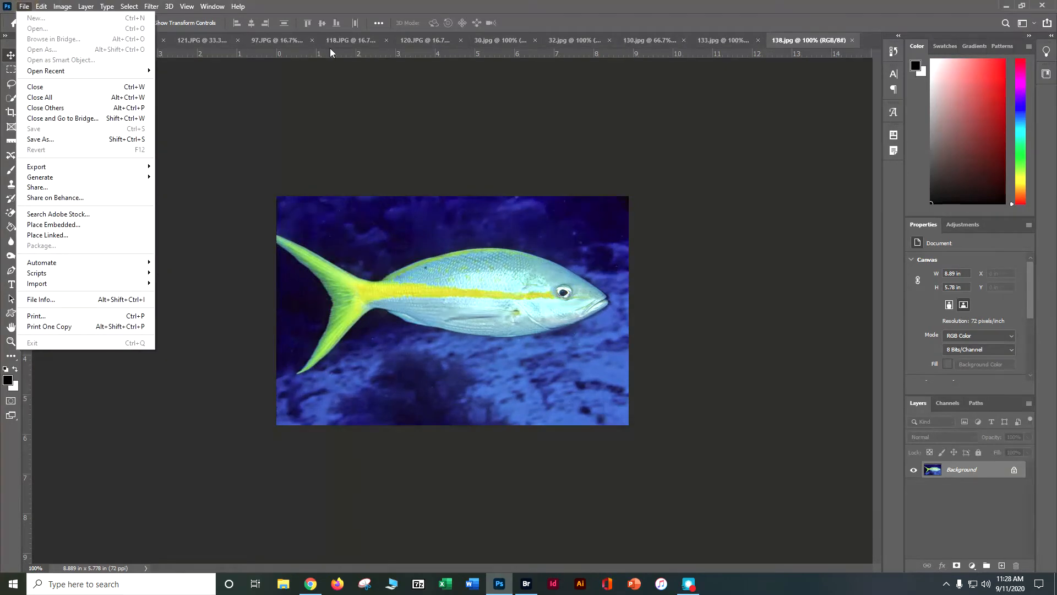
pyautogui.click(574, 8)
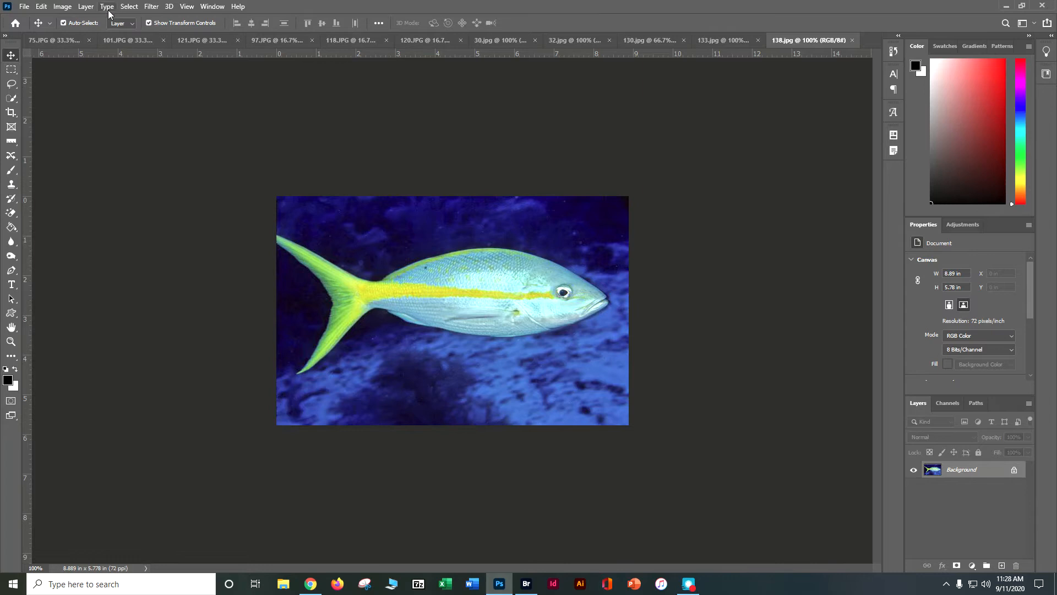
# Create a new document 900 pixels wide and 900 pixels high at 300 pixels/inch with a white background
pyautogui.click(25, 7)
pyautogui.click(33, 18)
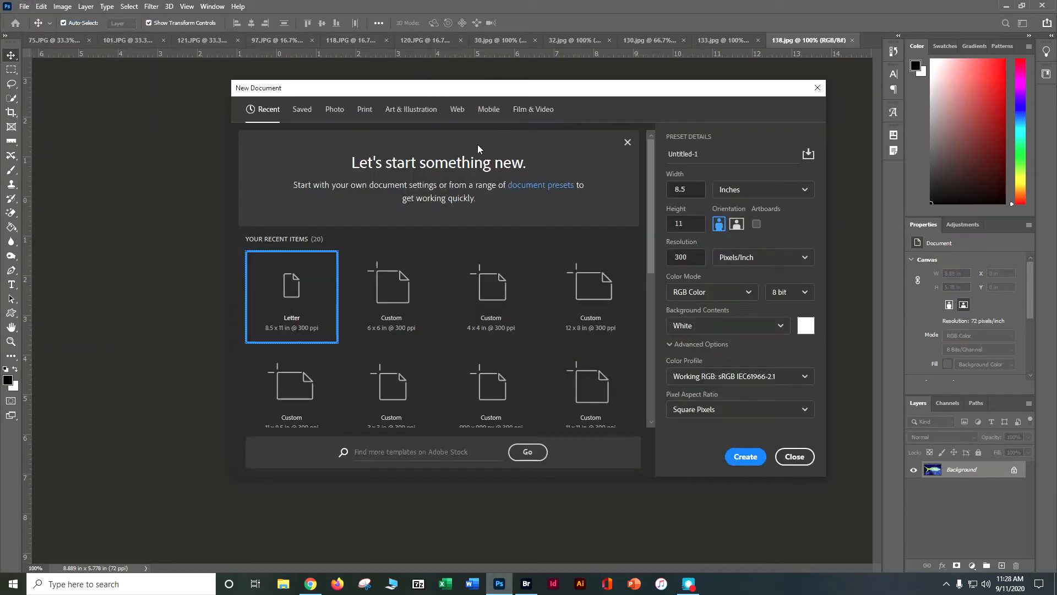
pyautogui.click(726, 192)
pyautogui.click(733, 211)
pyautogui.doubleClick(697, 187)
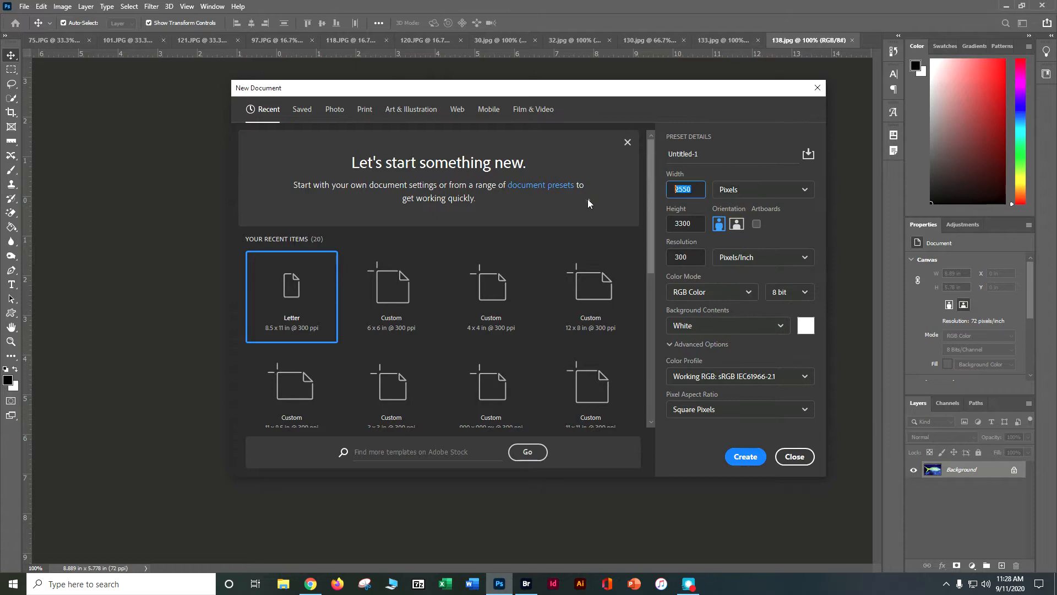
pyautogui.write('900')
pyautogui.press('Tab')
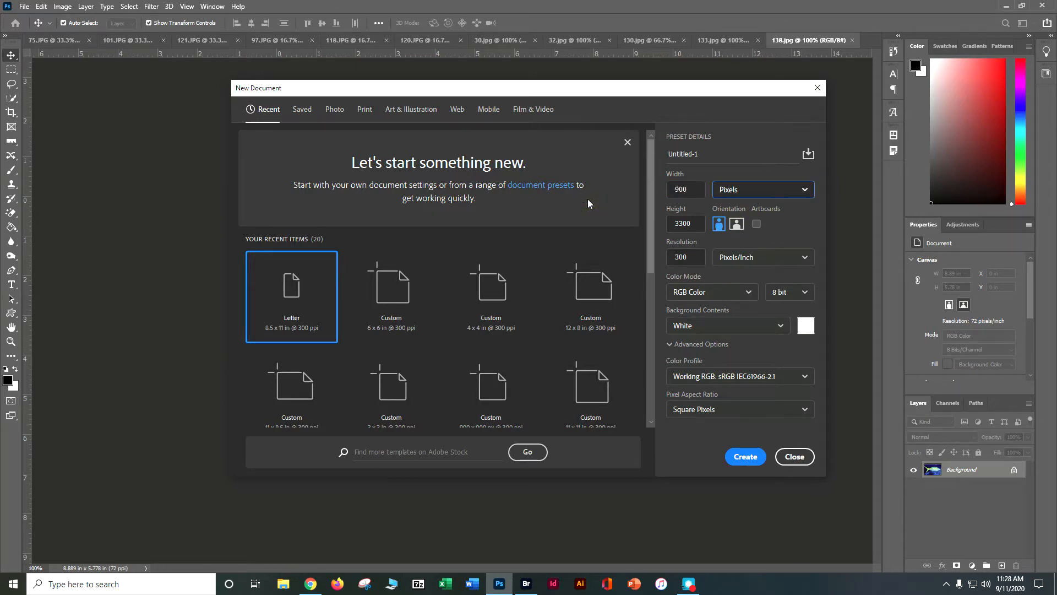
pyautogui.doubleClick(698, 223)
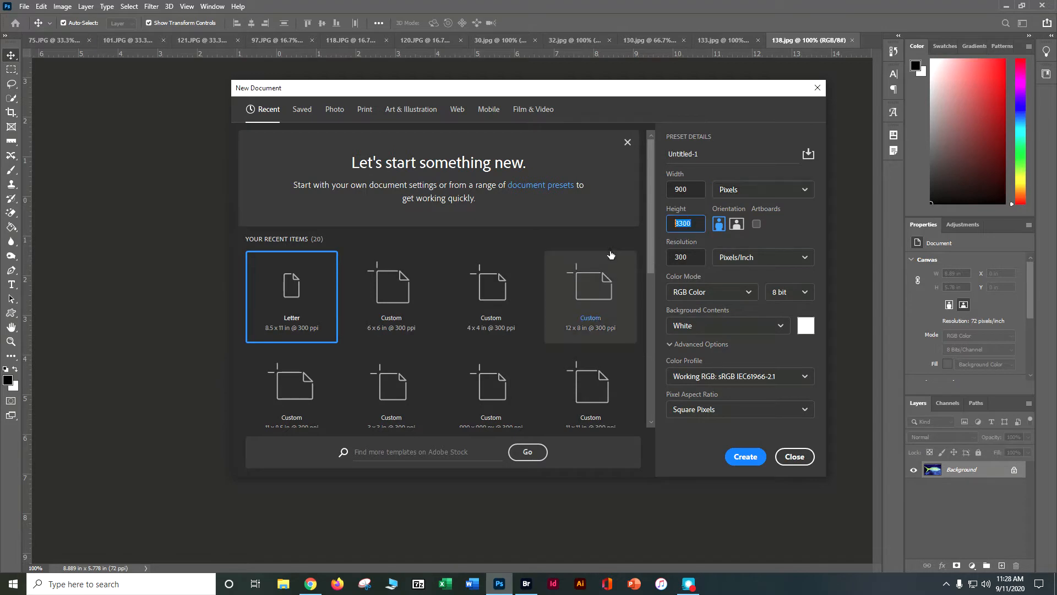
pyautogui.write('9')
pyautogui.click(746, 458)
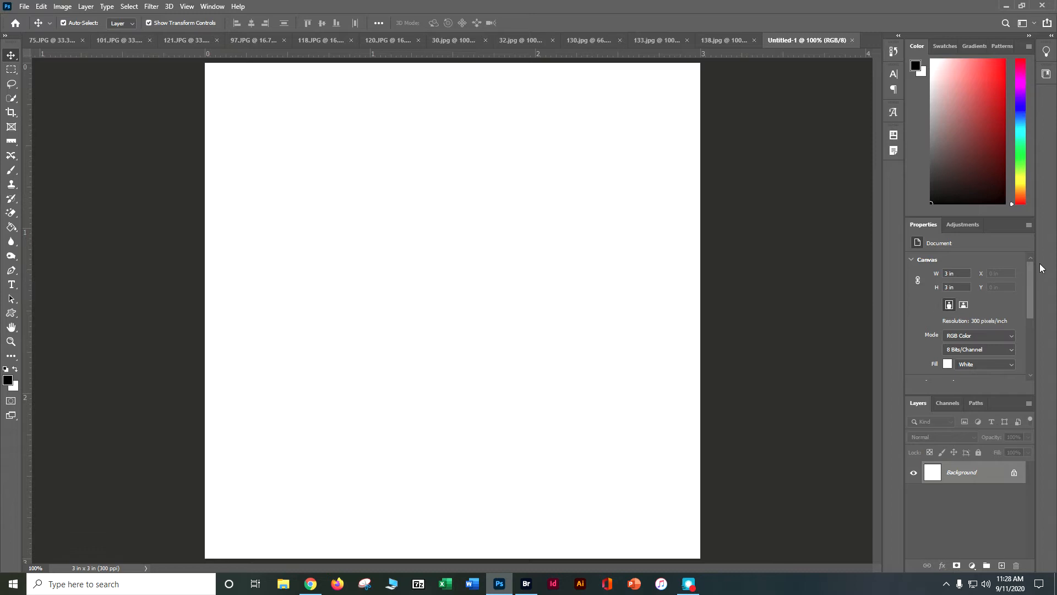
# Save the document as a Photoshop file in PS Photo Collages, named with the author's name followed by "_9 image collage"
pyautogui.click(25, 8)
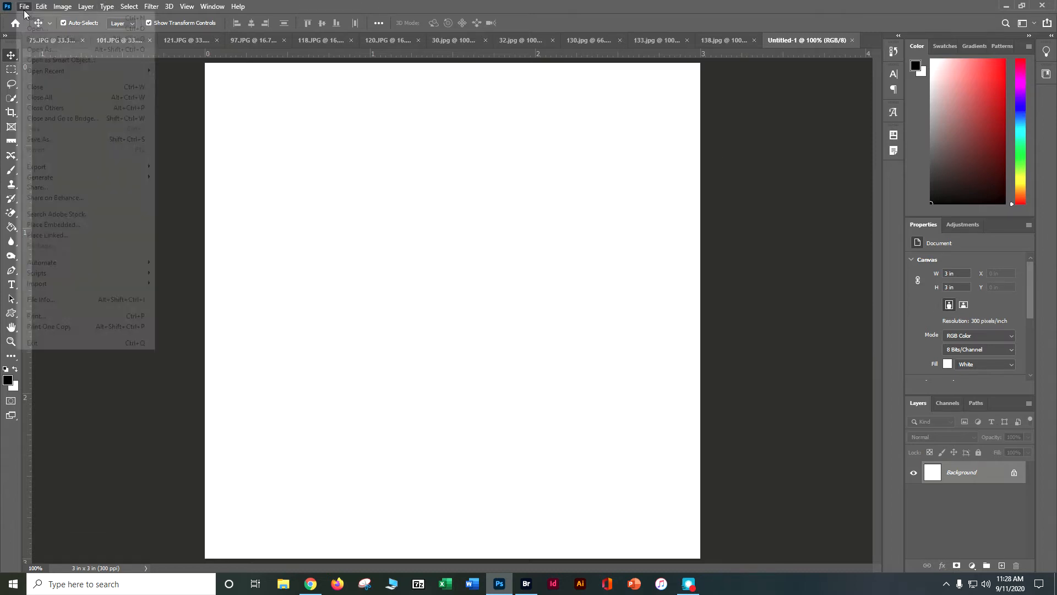
pyautogui.click(52, 142)
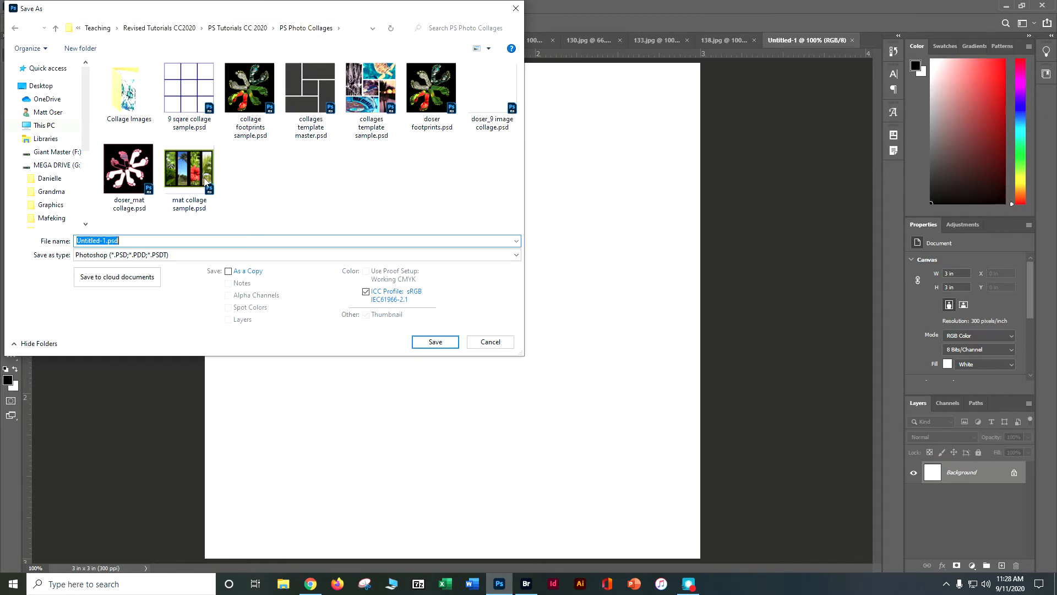
pyautogui.write('doser)')
pyautogui.press('BackSpace')
pyautogui.write('_')
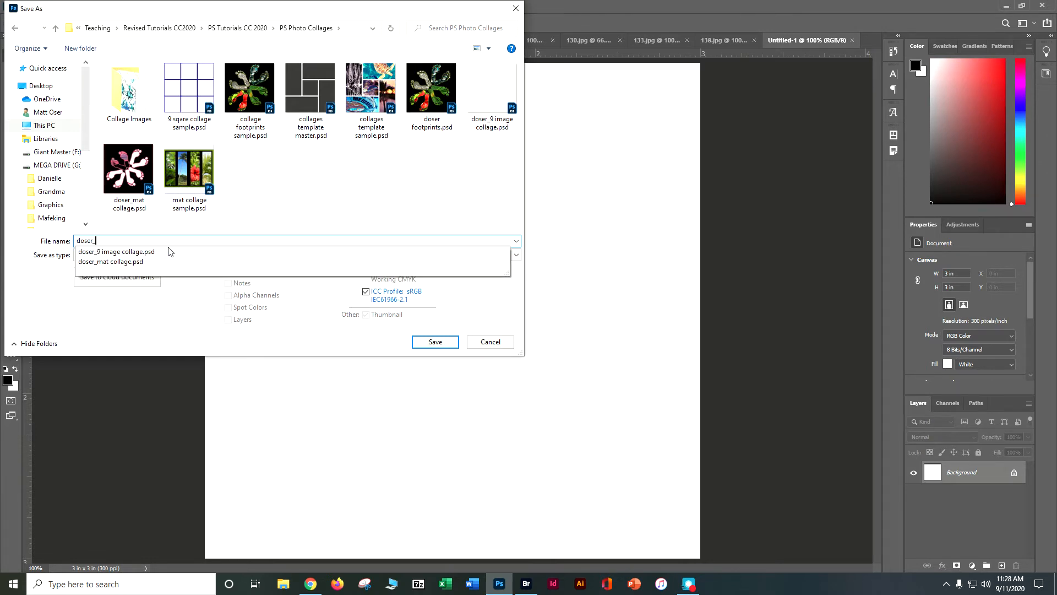
pyautogui.write('9 image collage')
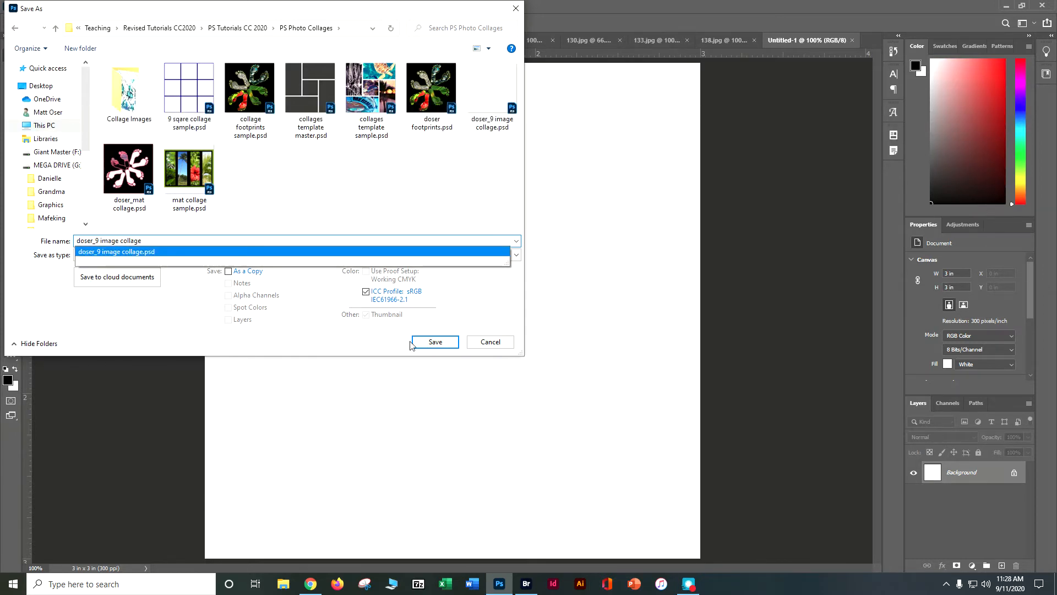
pyautogui.click(427, 343)
pyautogui.click(552, 292)
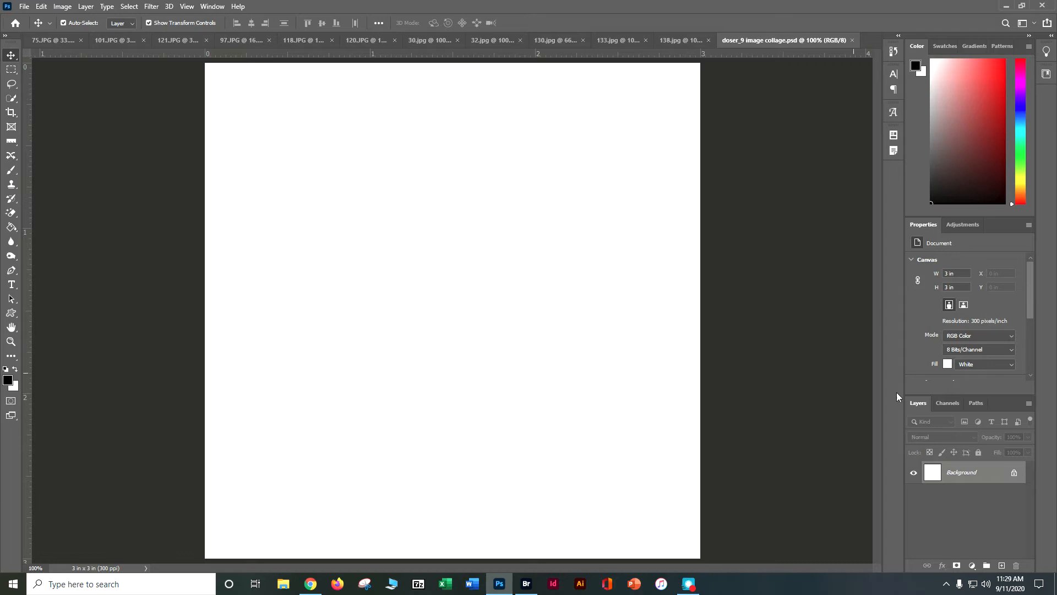
# Convert the locked Background into a regular layer with the default name and fill it with black
pyautogui.doubleClick(968, 473)
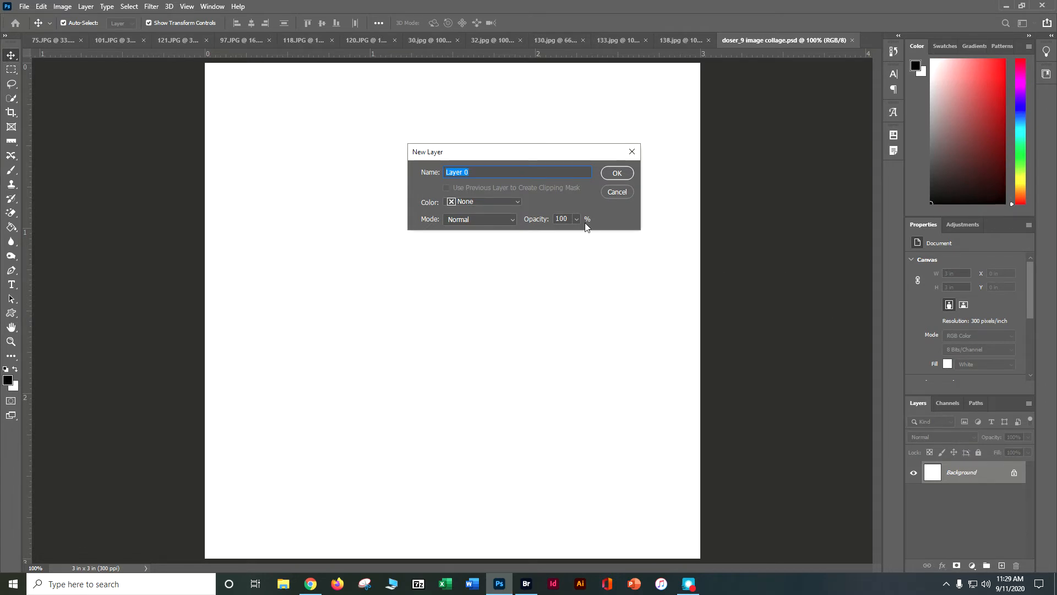
pyautogui.click(617, 173)
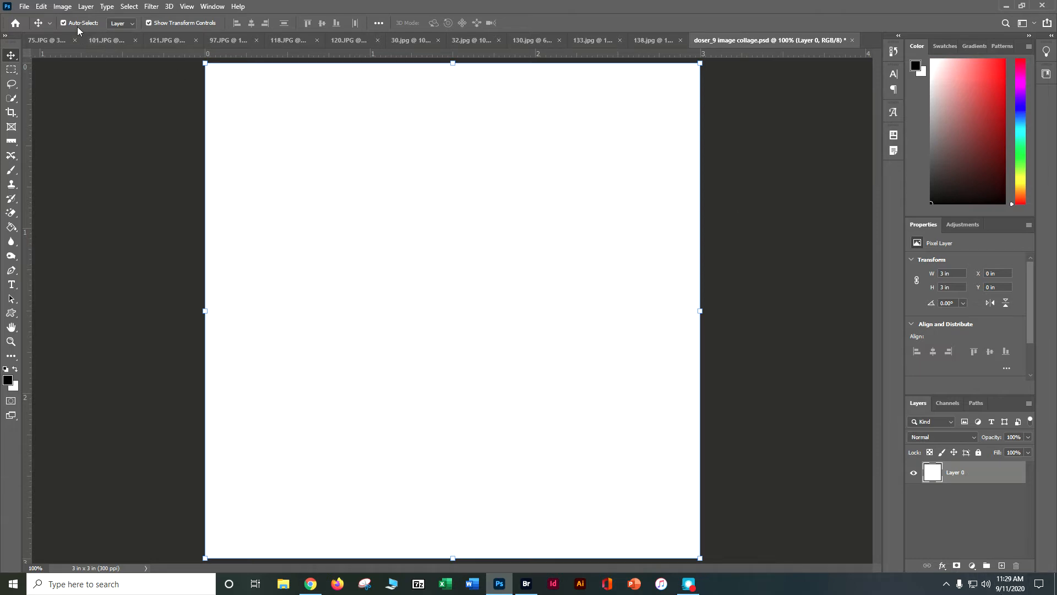
pyautogui.click(41, 6)
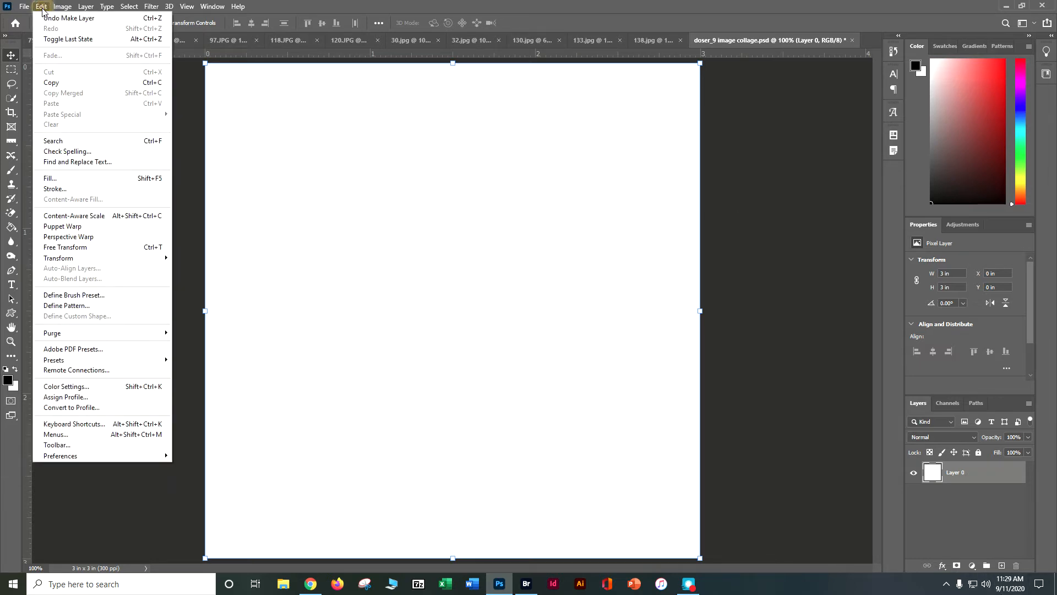
pyautogui.click(77, 179)
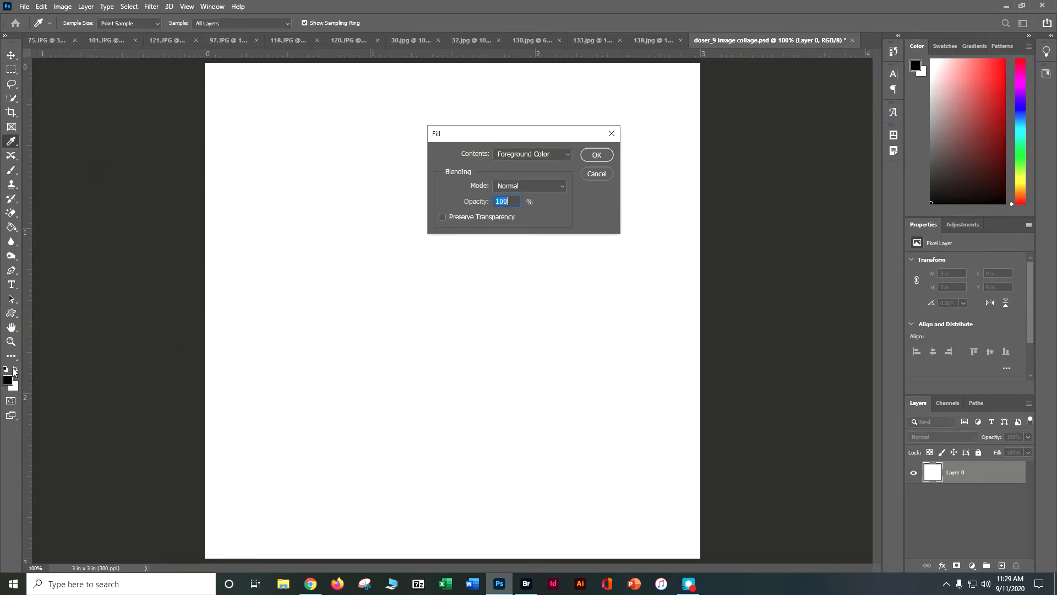
pyautogui.click(530, 155)
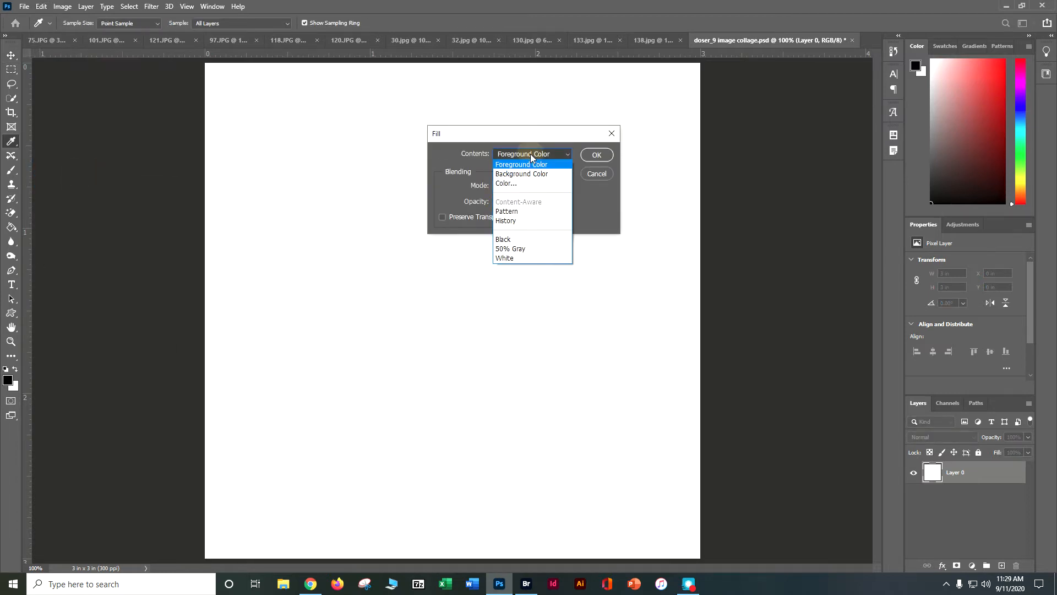
pyautogui.click(510, 240)
pyautogui.click(595, 156)
pyautogui.press('v')
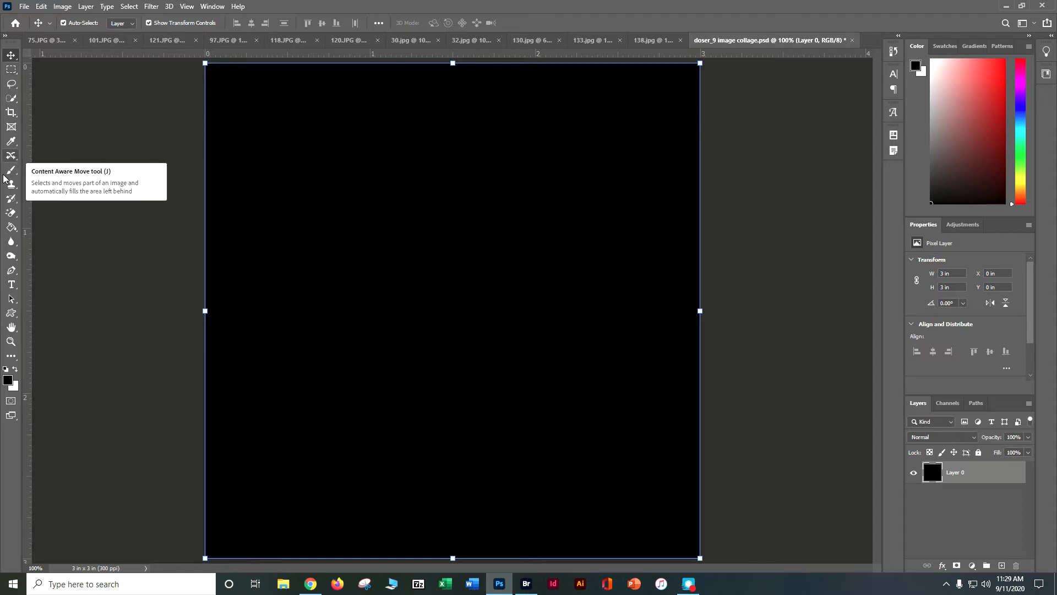
# Set up the Rectangle tool with a white fill and a 5 px CMYK cyan stroke
pyautogui.click(12, 314)
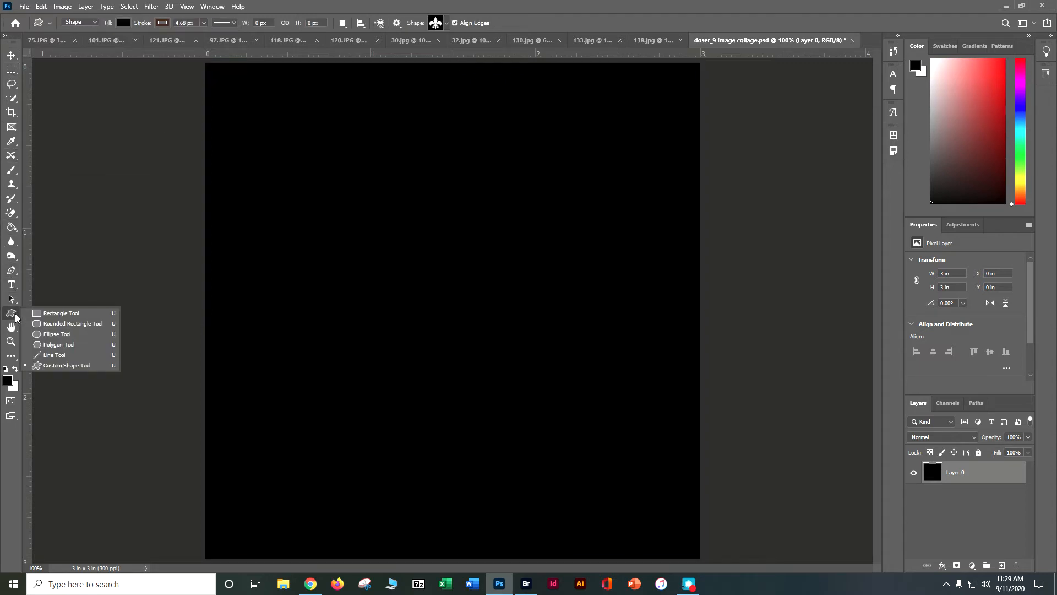
pyautogui.click(45, 314)
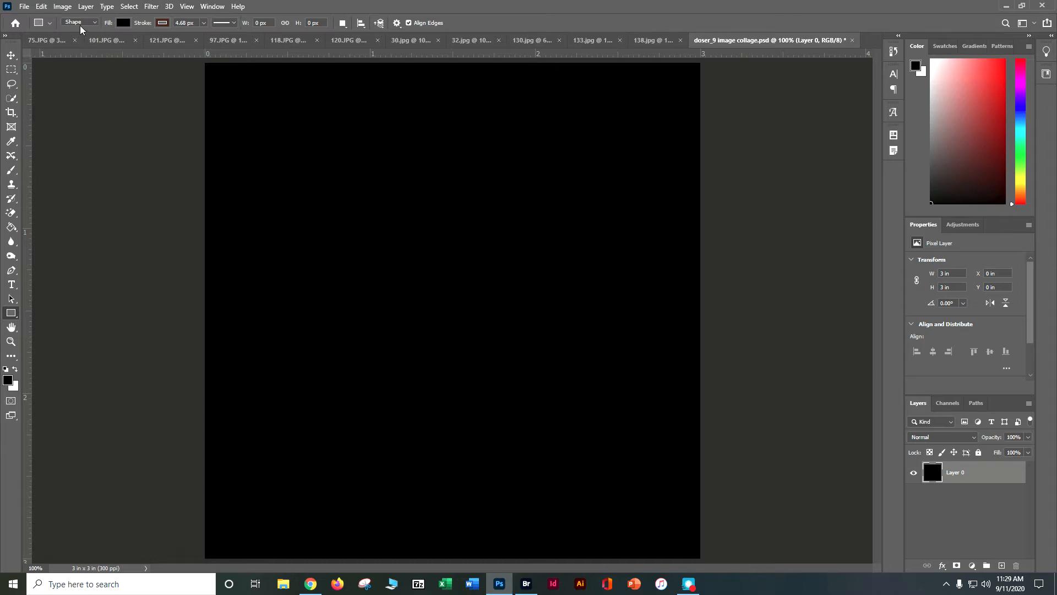
pyautogui.click(123, 22)
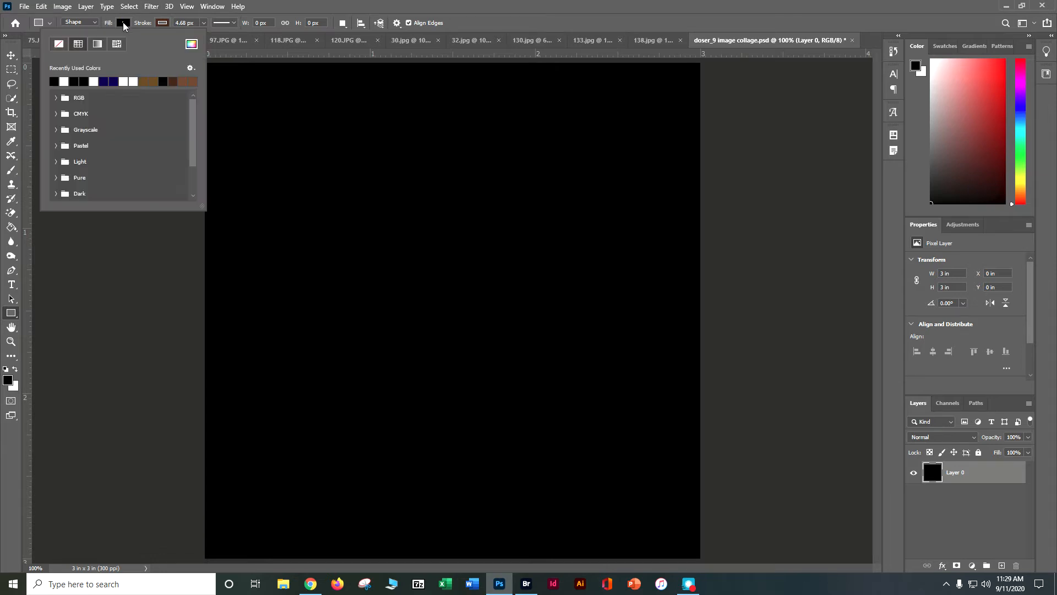
pyautogui.click(64, 81)
pyautogui.click(164, 23)
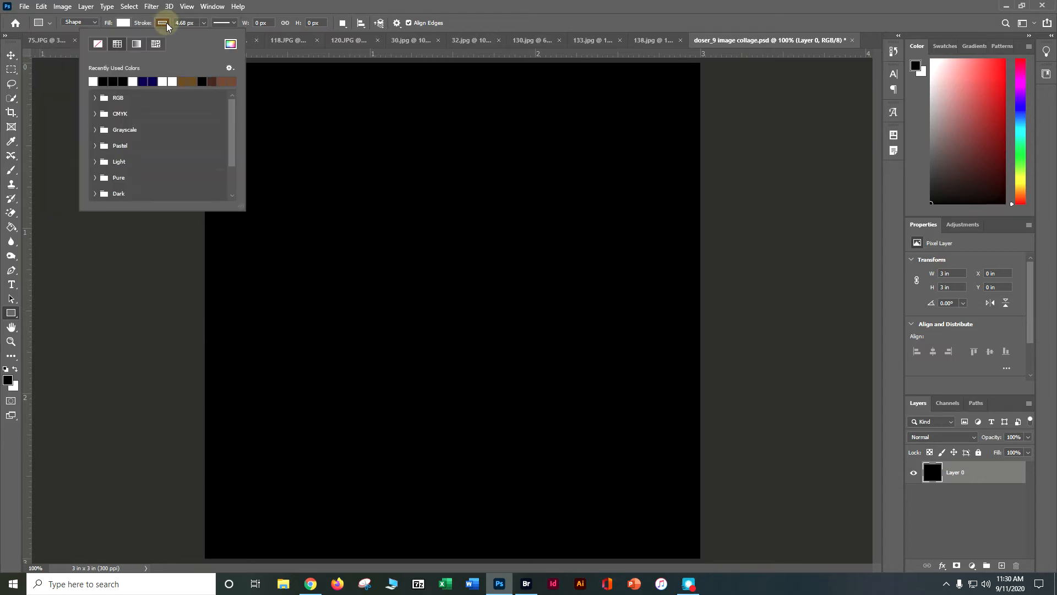
pyautogui.click(94, 114)
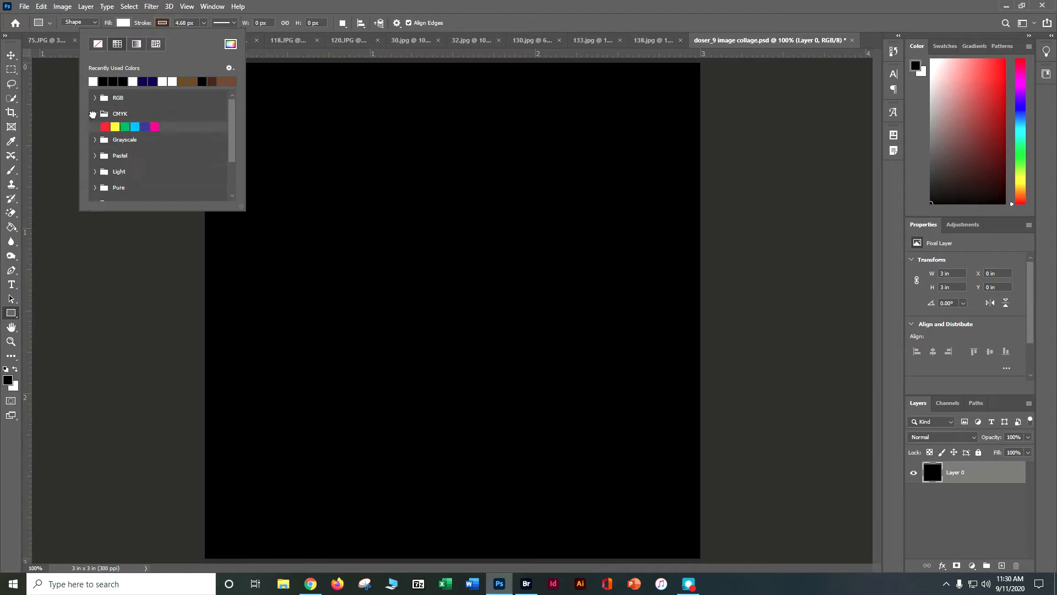
pyautogui.click(135, 126)
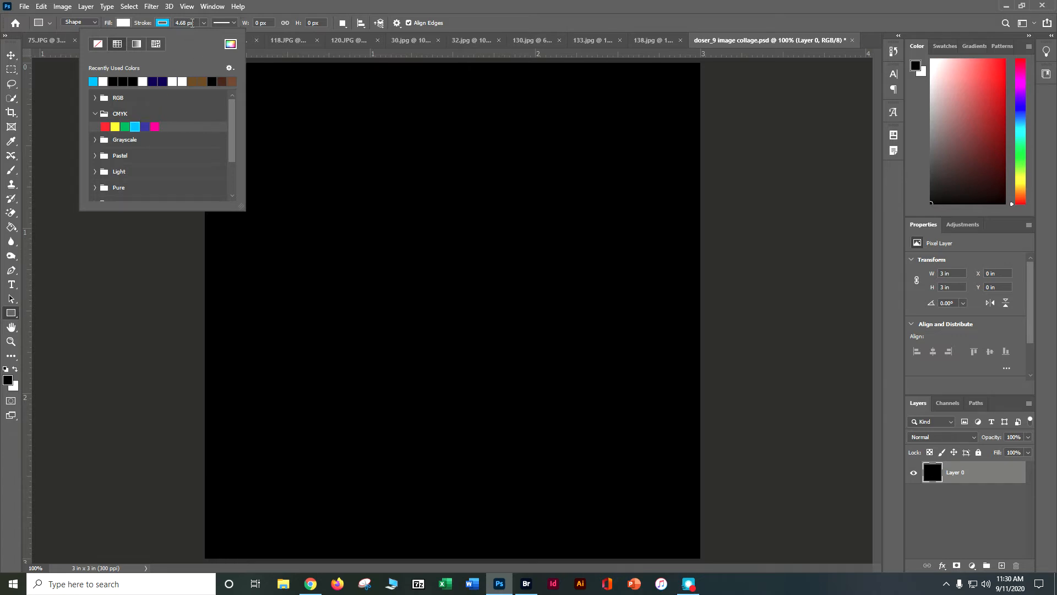
pyautogui.click(193, 23)
pyautogui.doubleClick(193, 23)
pyautogui.write('5')
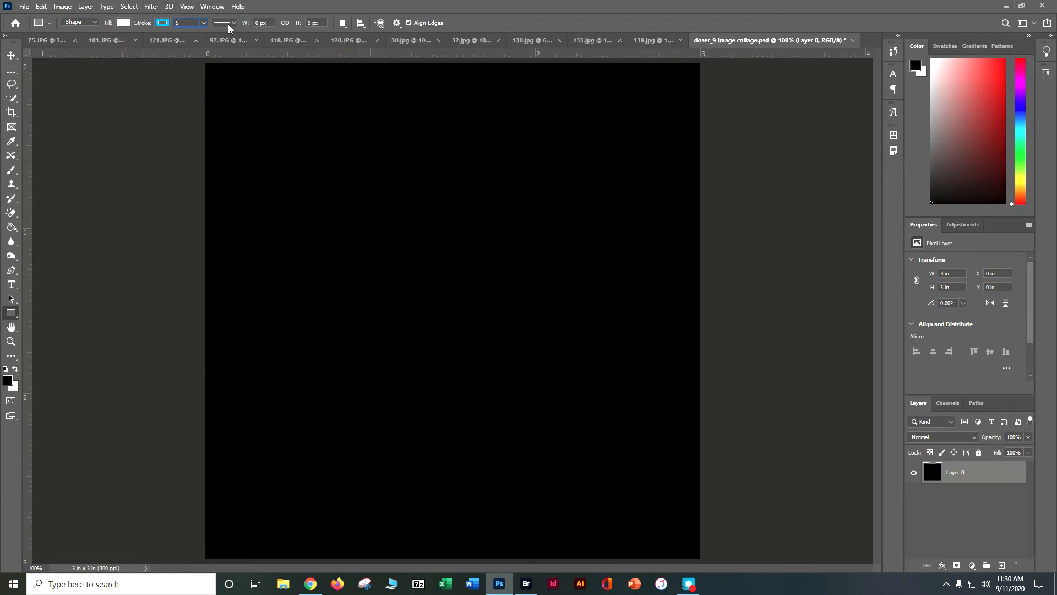
# Create a 300 by 300 px square with linked width and height, and move it into the canvas's upper-left corner
pyautogui.click(267, 22)
pyautogui.write('300')
pyautogui.click(289, 22)
pyautogui.press('BackSpace')
pyautogui.click(281, 183)
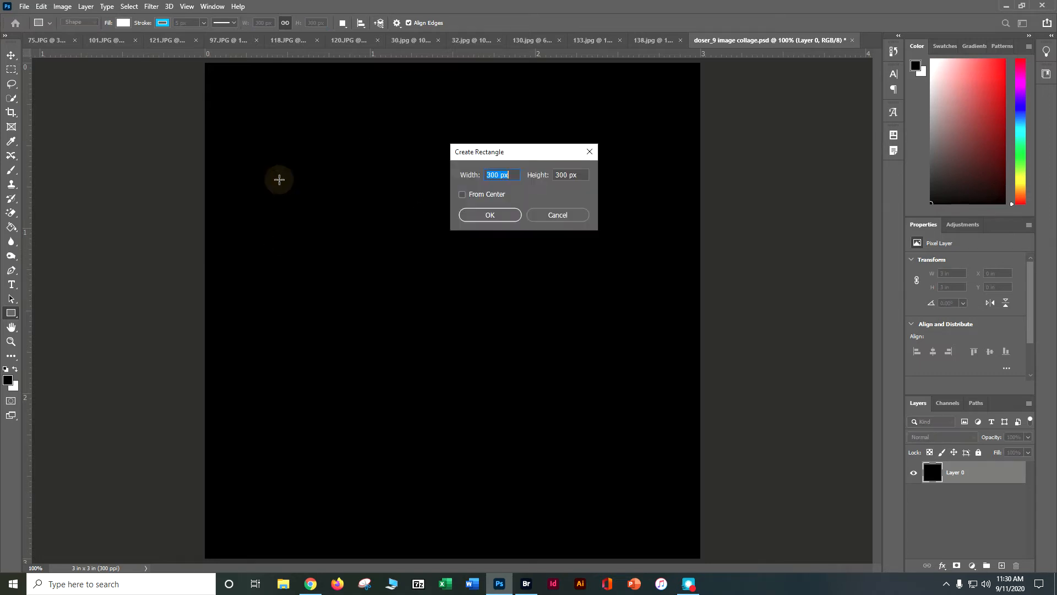
pyautogui.click(488, 218)
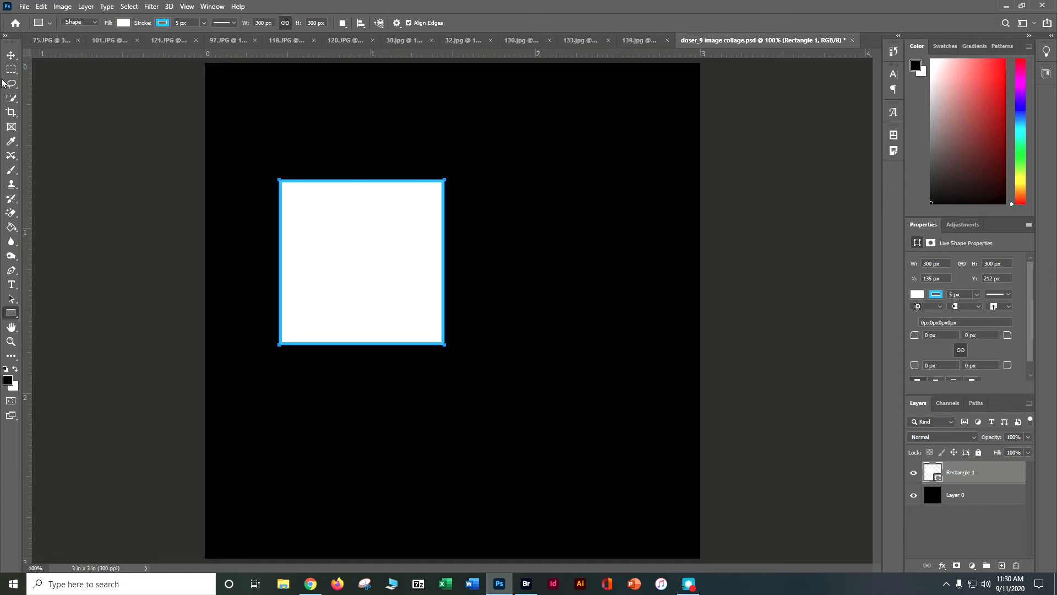
pyautogui.click(11, 55)
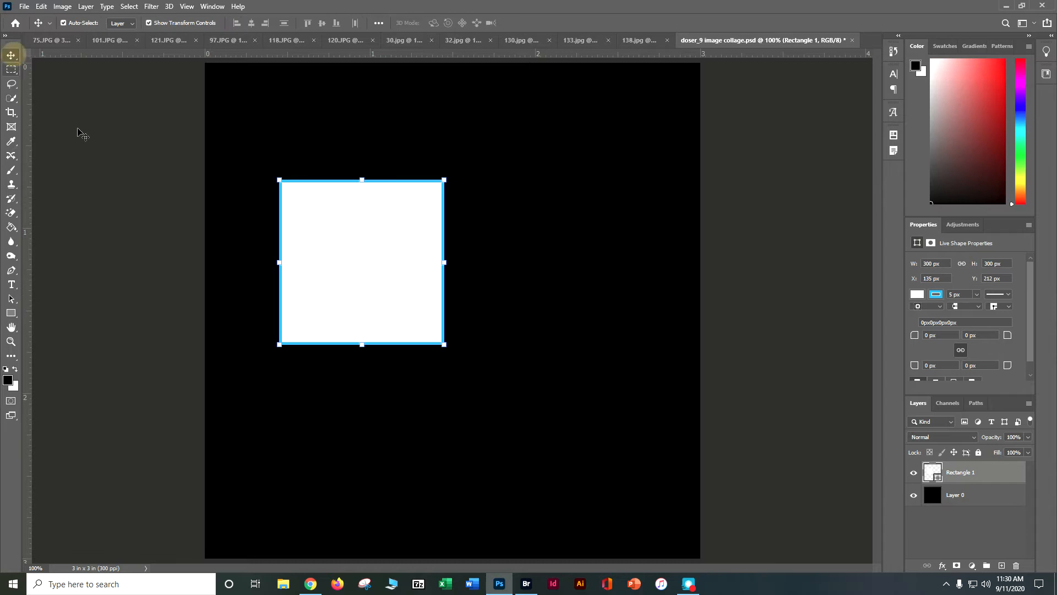
pyautogui.moveTo(302, 248); pyautogui.dragTo(230, 130)
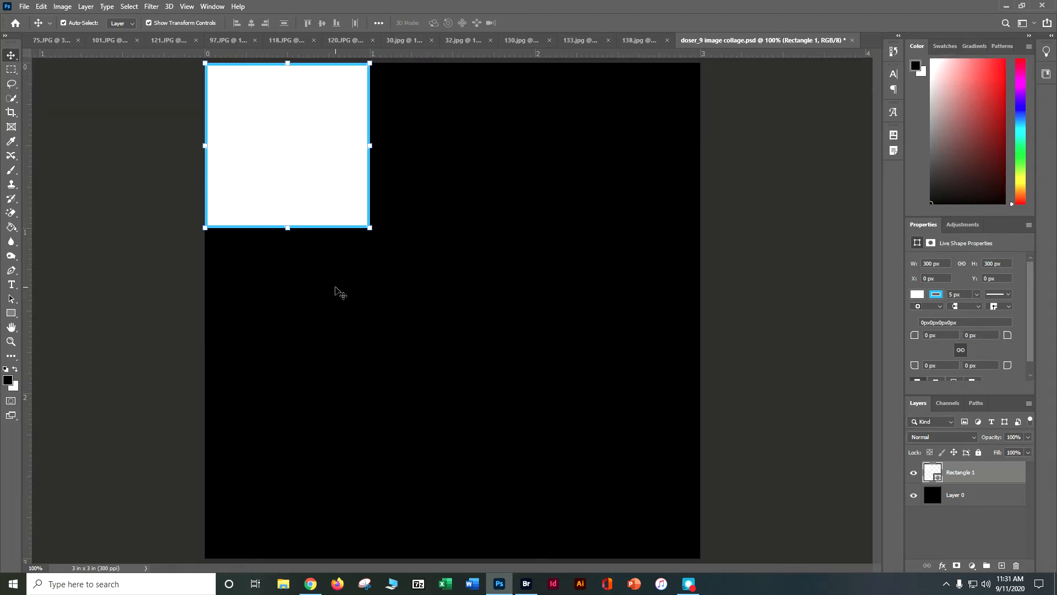
# Duplicate the square twice to complete the top row, aligning the copies at X 300 px and X 600 px with Y 0 px
pyautogui.moveTo(327, 174); pyautogui.dragTo(491, 172)
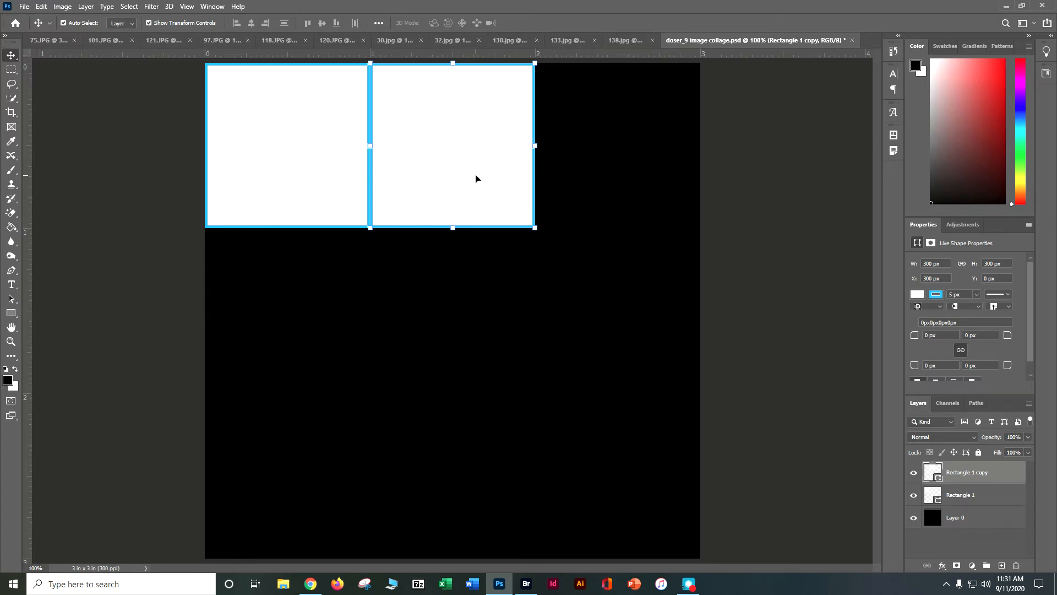
pyautogui.moveTo(472, 174); pyautogui.dragTo(640, 180)
pyautogui.press('Down')
pyautogui.press('Down')
pyautogui.press('Down')
pyautogui.press('Down')
pyautogui.press('Down')
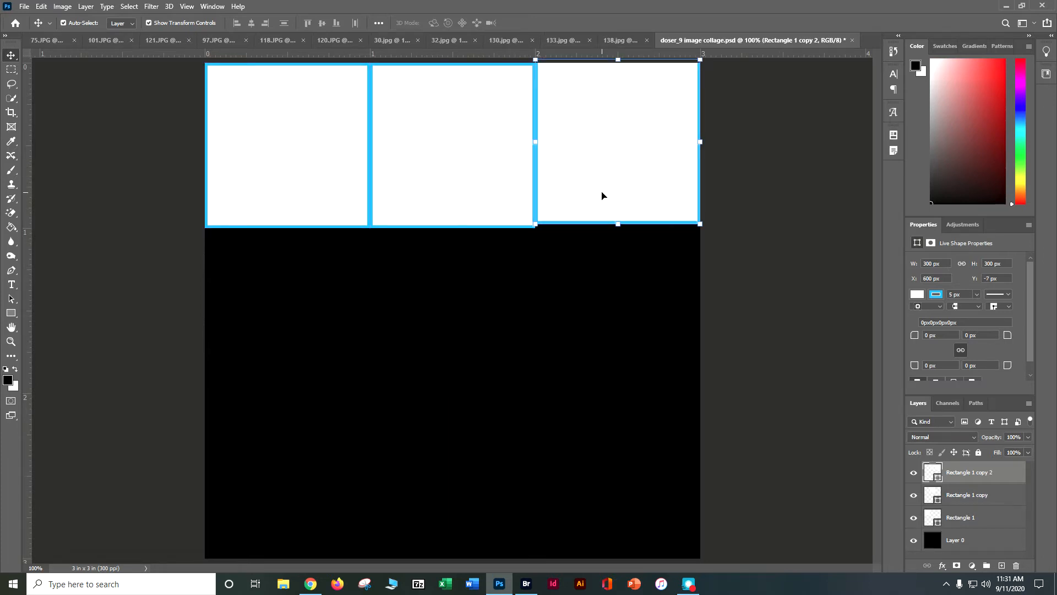
pyautogui.click(733, 217)
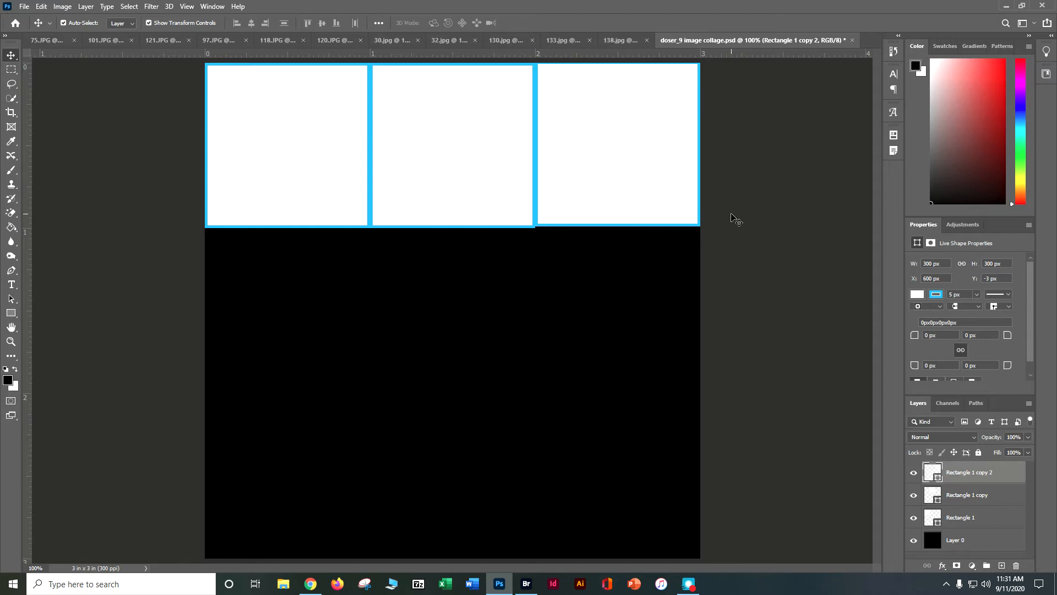
pyautogui.click(698, 225)
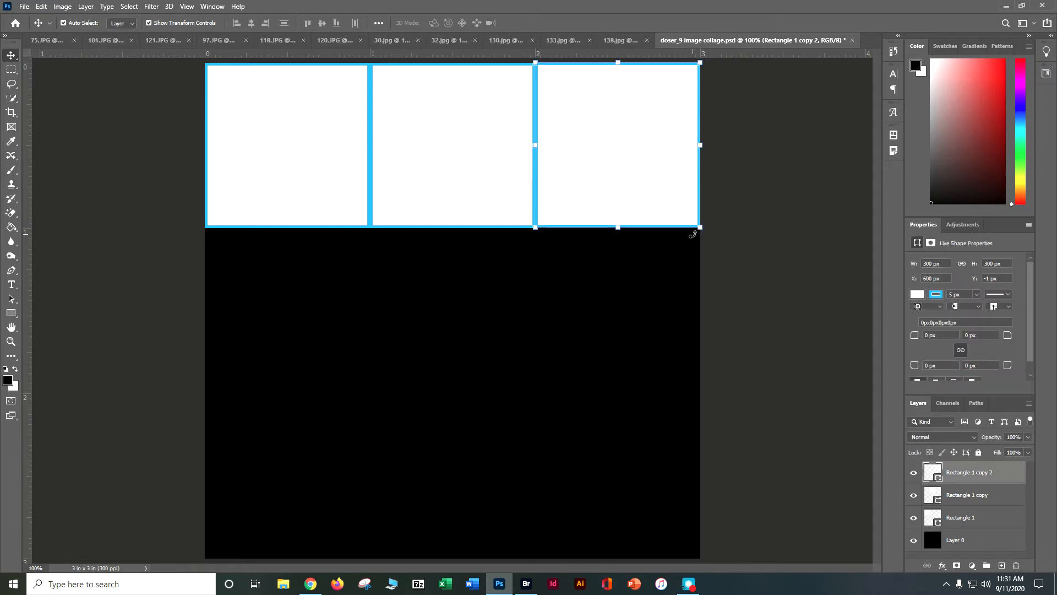
pyautogui.click(795, 263)
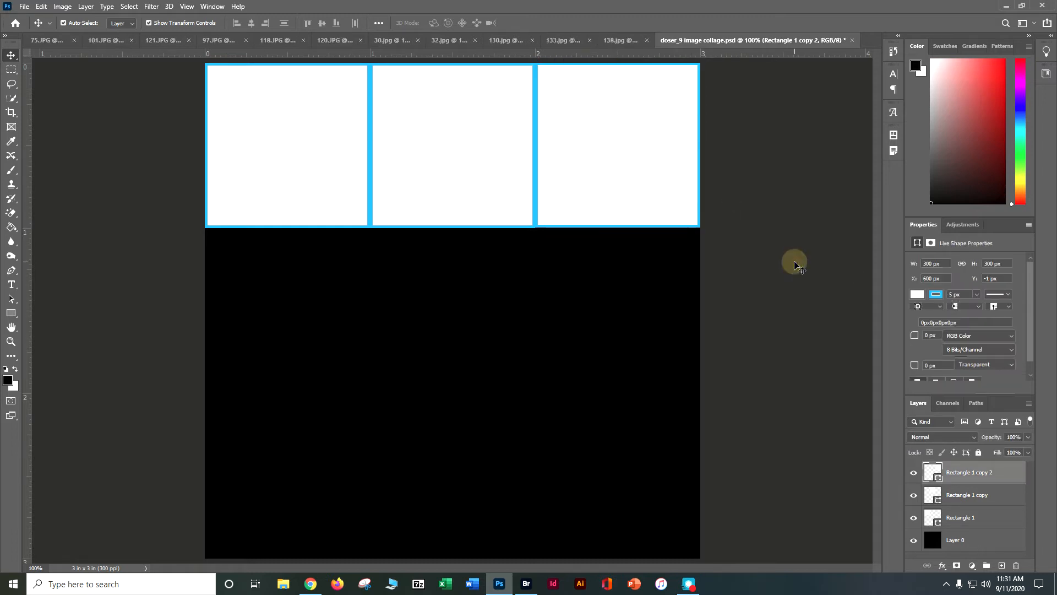
pyautogui.click(571, 226)
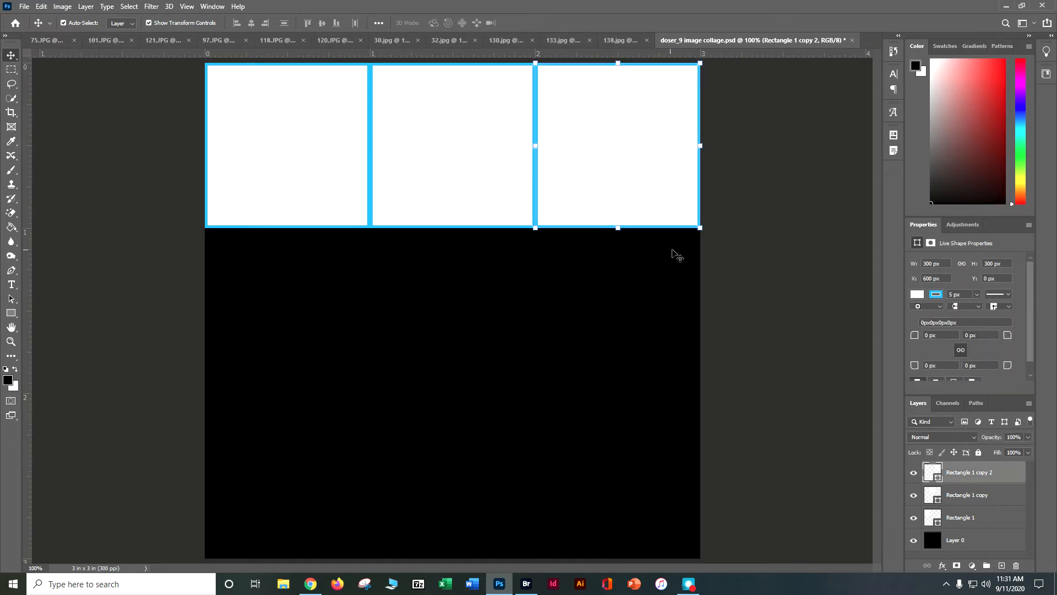
pyautogui.click(716, 262)
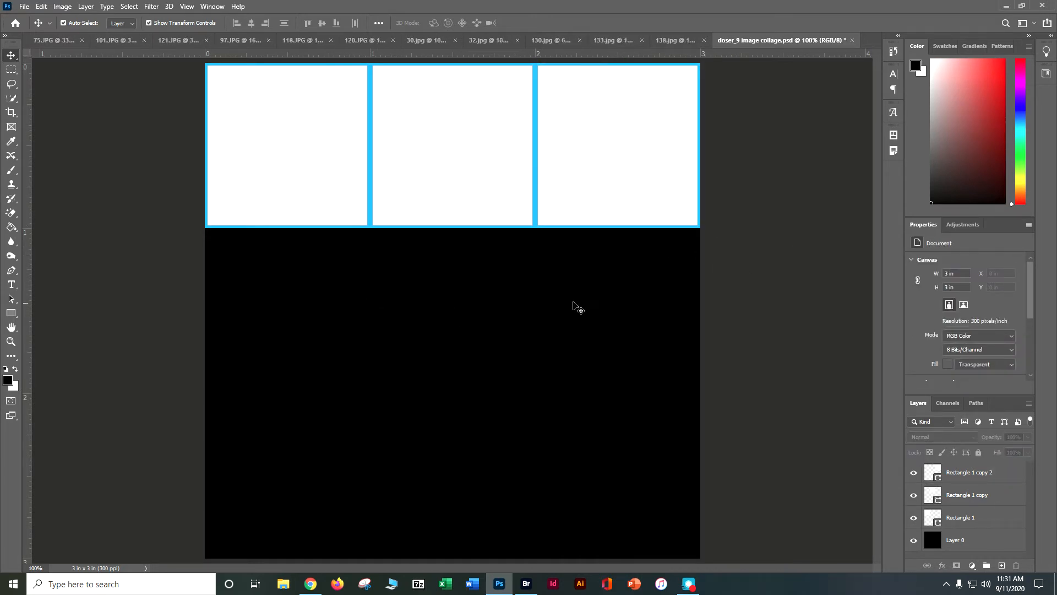
pyautogui.moveTo(110, 88); pyautogui.dragTo(779, 145)
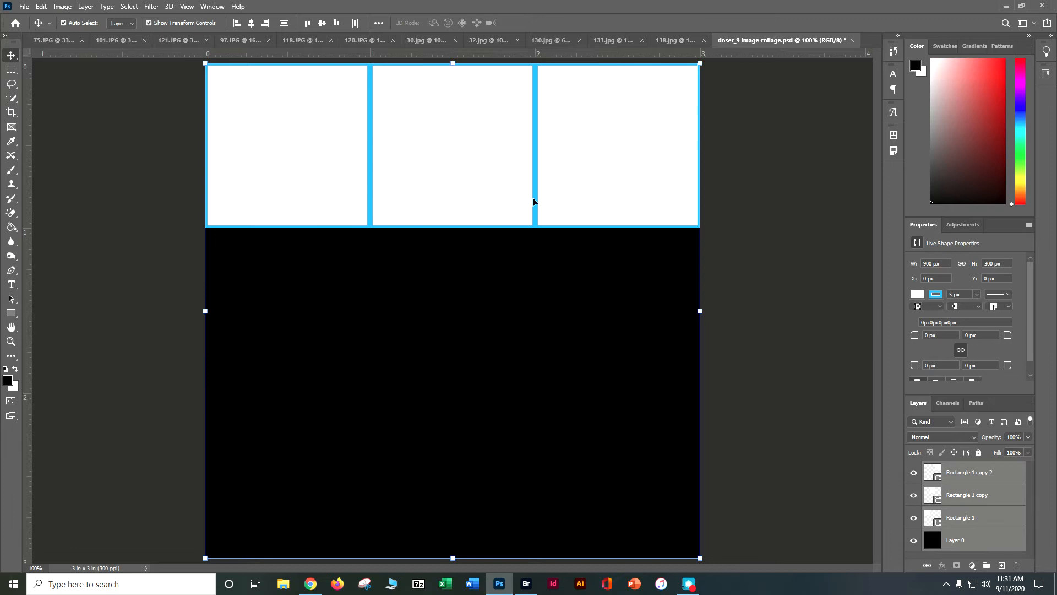
pyautogui.moveTo(498, 215); pyautogui.dragTo(511, 332)
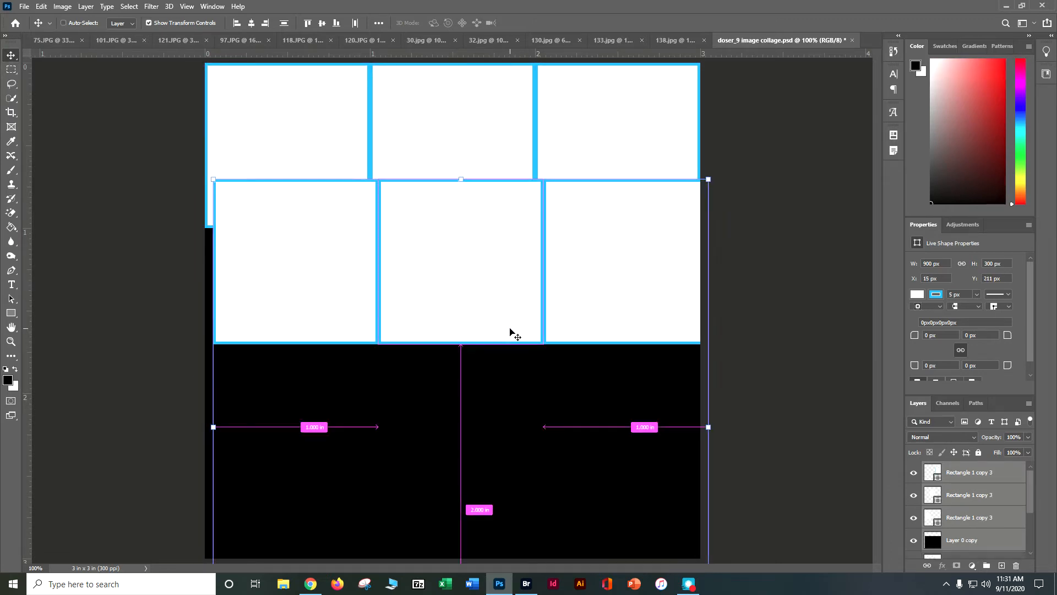
pyautogui.hotkey('ctrl', 'z')
pyautogui.hotkey('ctrl', 'z')
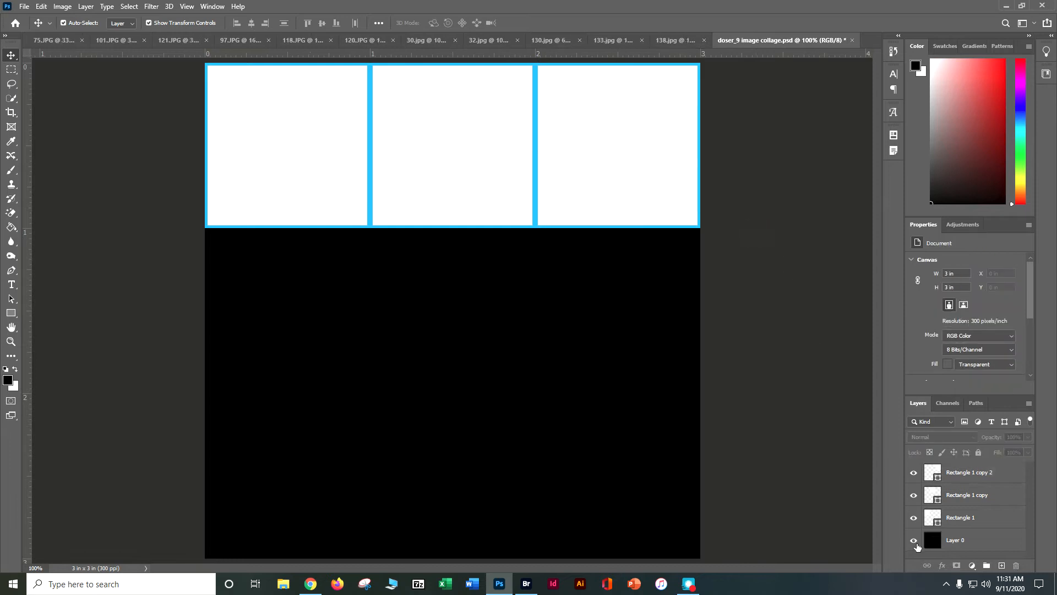
# Hide the black Layer 0 and duplicate the row of three squares twice, placing the copies at Y 300 px and Y 600 px
pyautogui.click(915, 542)
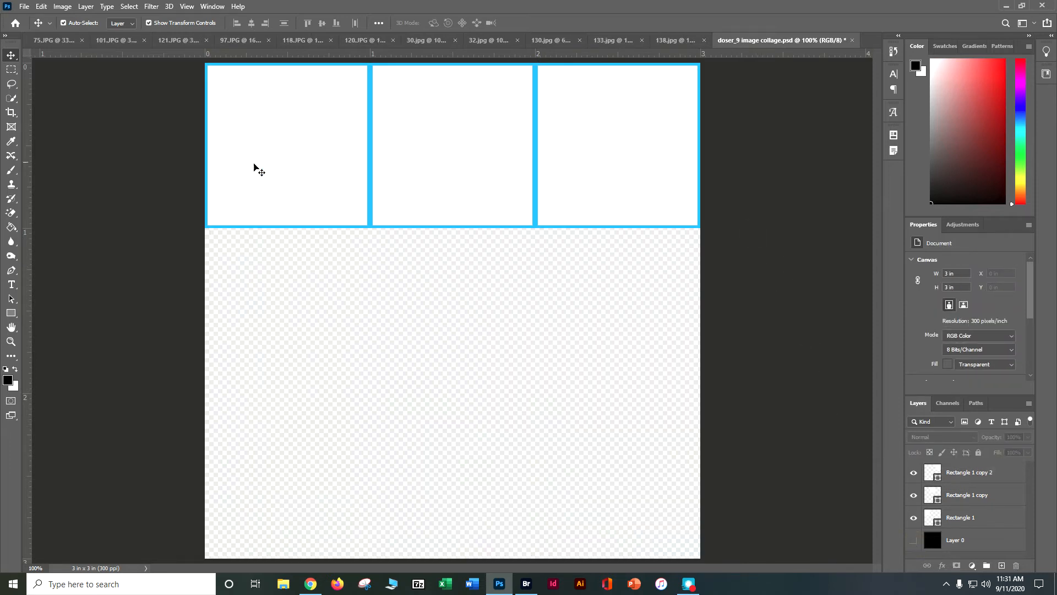
pyautogui.moveTo(166, 142); pyautogui.dragTo(705, 180)
pyautogui.moveTo(637, 168); pyautogui.dragTo(639, 331)
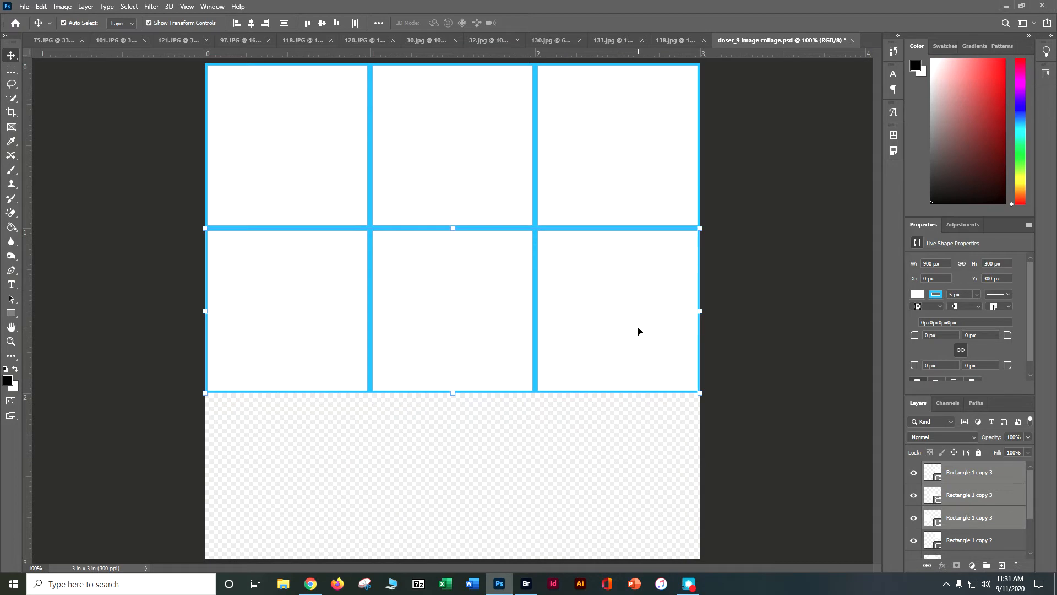
pyautogui.moveTo(639, 333); pyautogui.dragTo(639, 496)
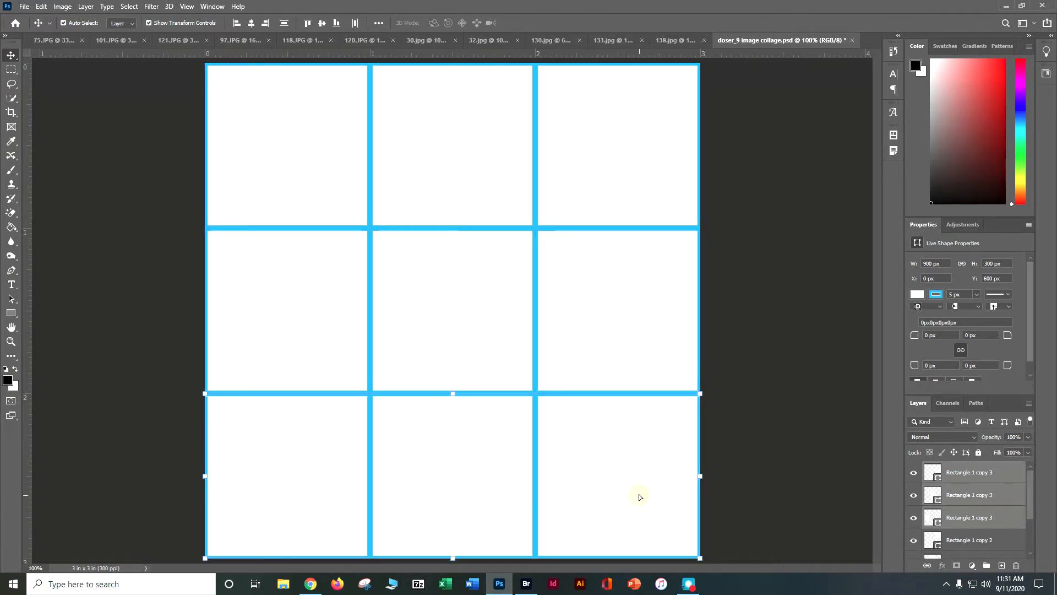
pyautogui.click(792, 405)
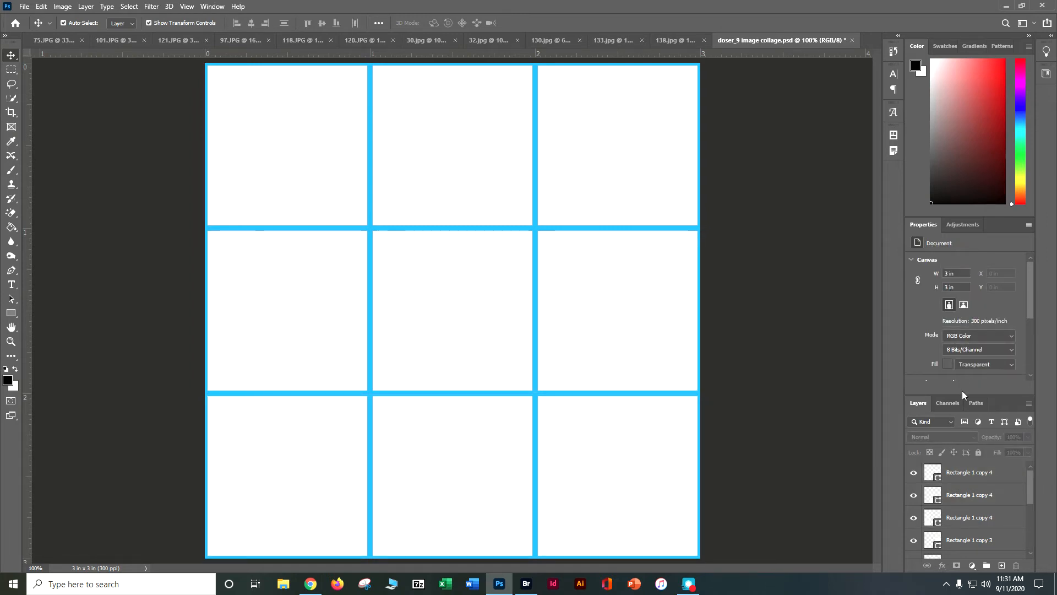
# Enlarge the layer list to show all layers and save the document with Maximize Compatibility on
pyautogui.moveTo(962, 391); pyautogui.dragTo(960, 224)
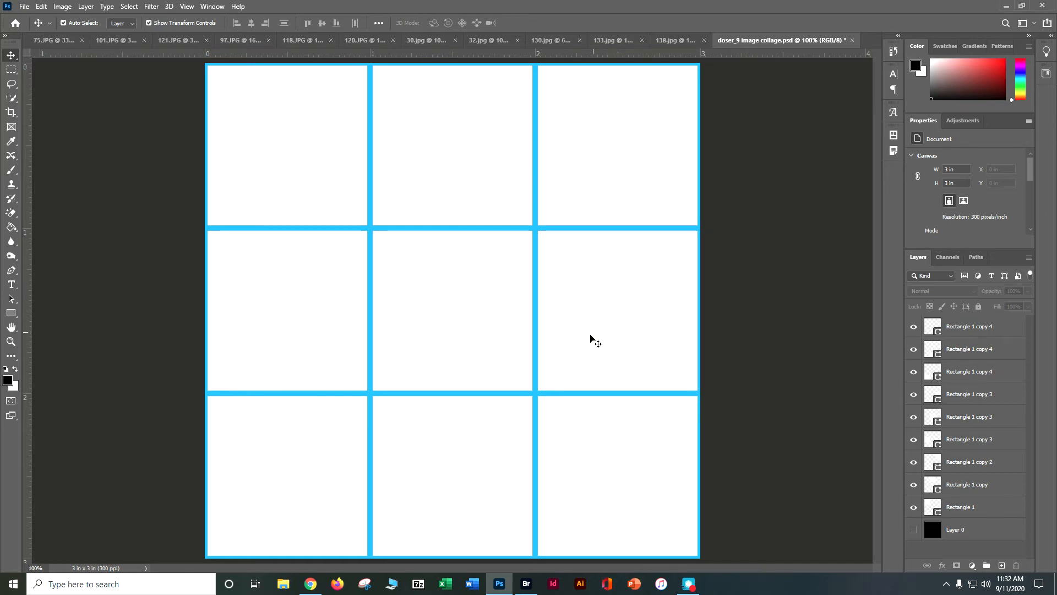
pyautogui.click(738, 315)
pyautogui.hotkey('ctrl', 's')
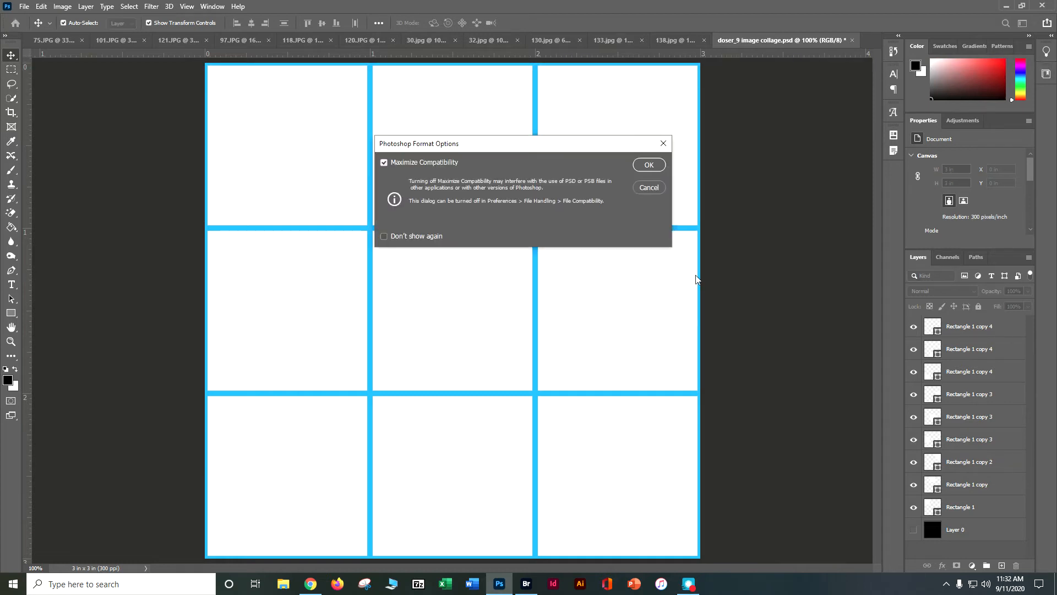
pyautogui.click(649, 165)
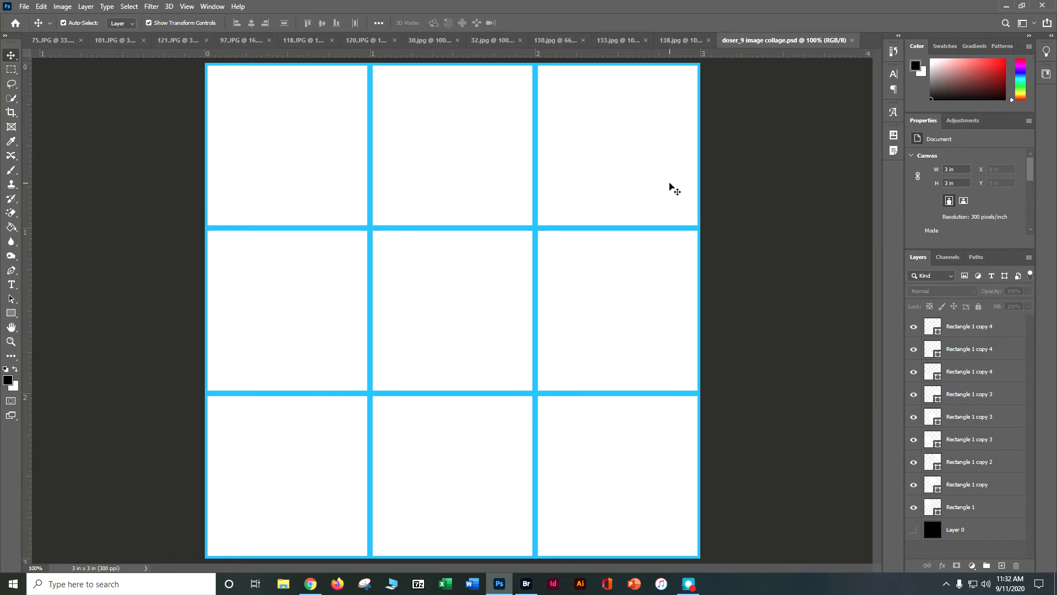
# Copy the fish photo from 138.jpg into the collage directly above the upper-left square's layer, Rectangle 1
pyautogui.click(357, 146)
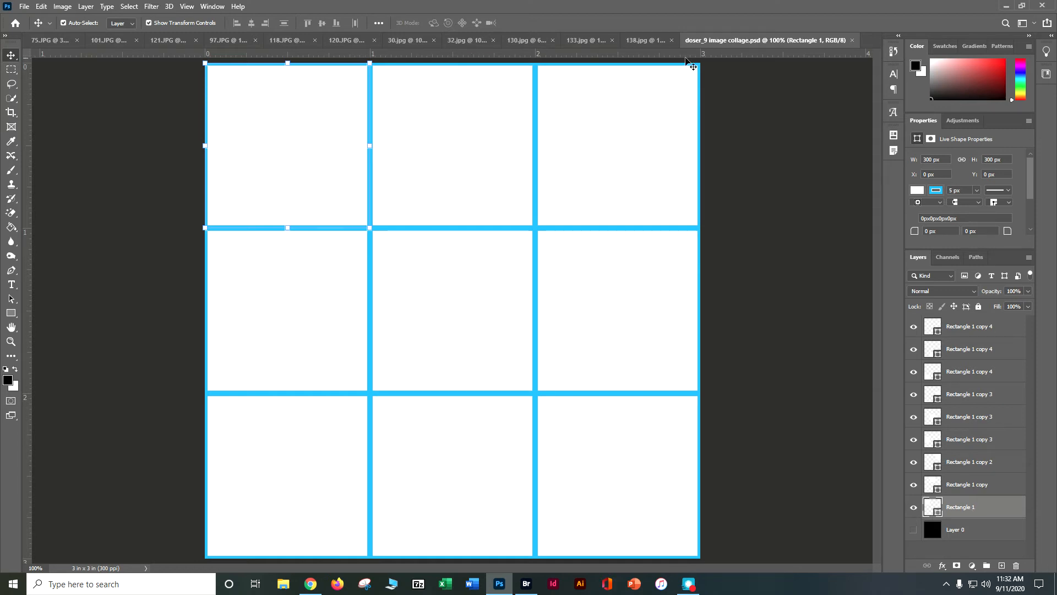
pyautogui.click(653, 39)
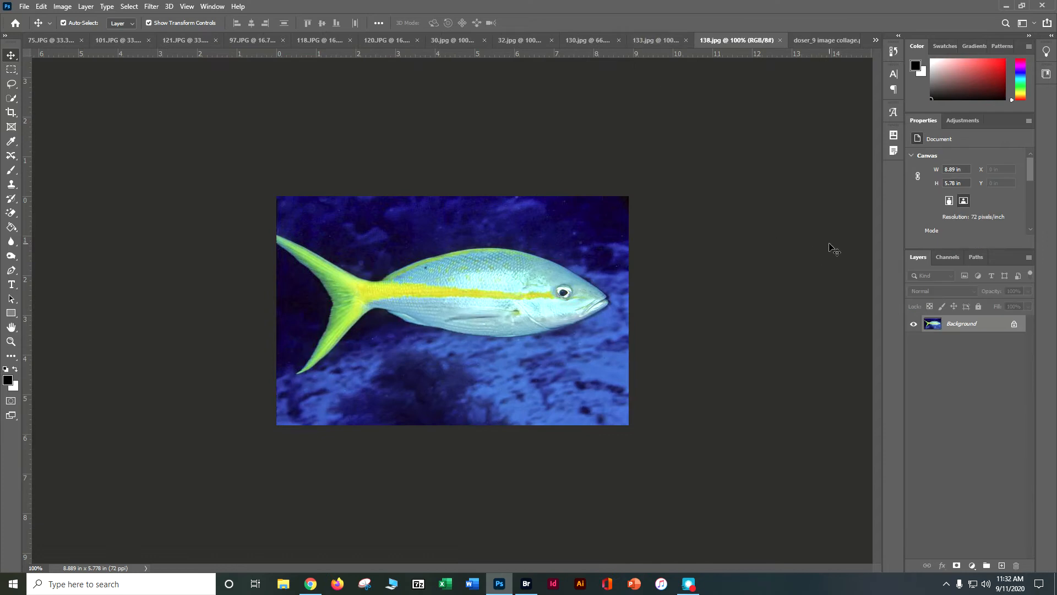
pyautogui.moveTo(962, 327); pyautogui.dragTo(315, 168)
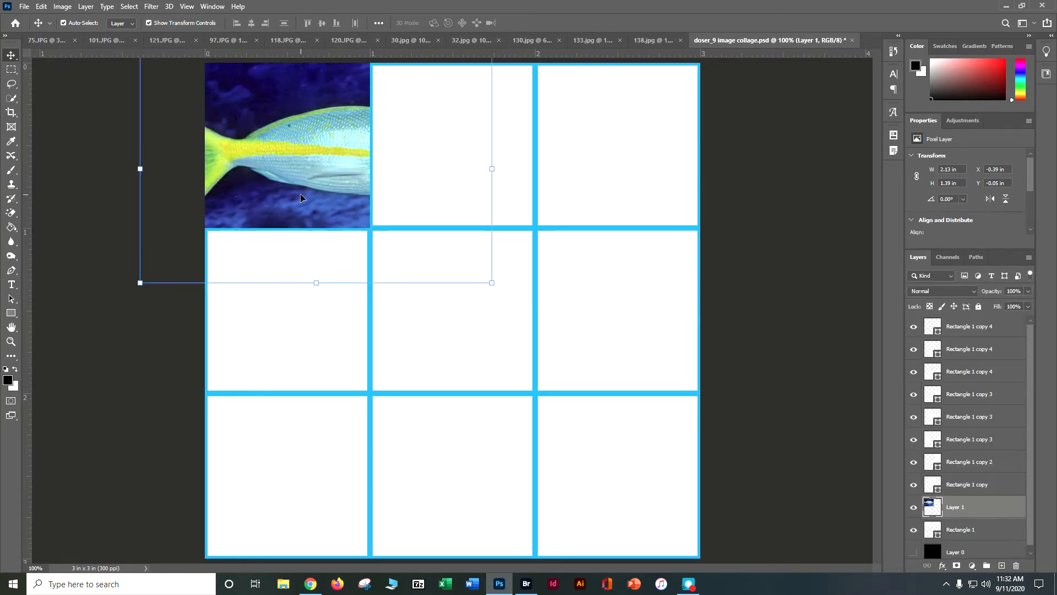
# Fit the fish photo over the upper-left square at about 1 in wide by 1.18 in high and clip it to that square
pyautogui.hotkey('ctrl', '-')
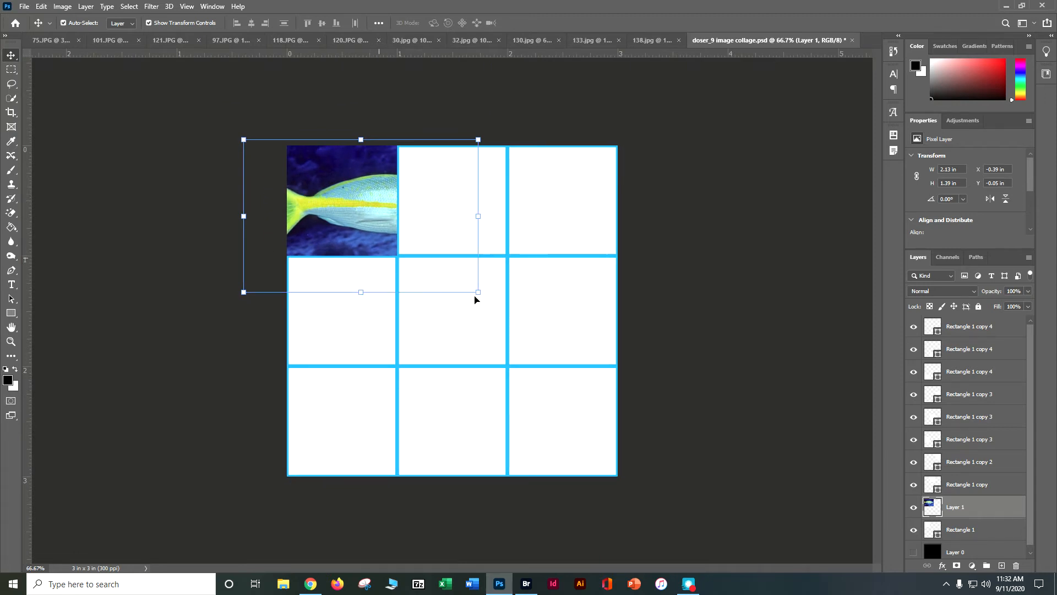
pyautogui.moveTo(471, 289); pyautogui.dragTo(397, 265)
pyautogui.hotkey('ctrl', 'z')
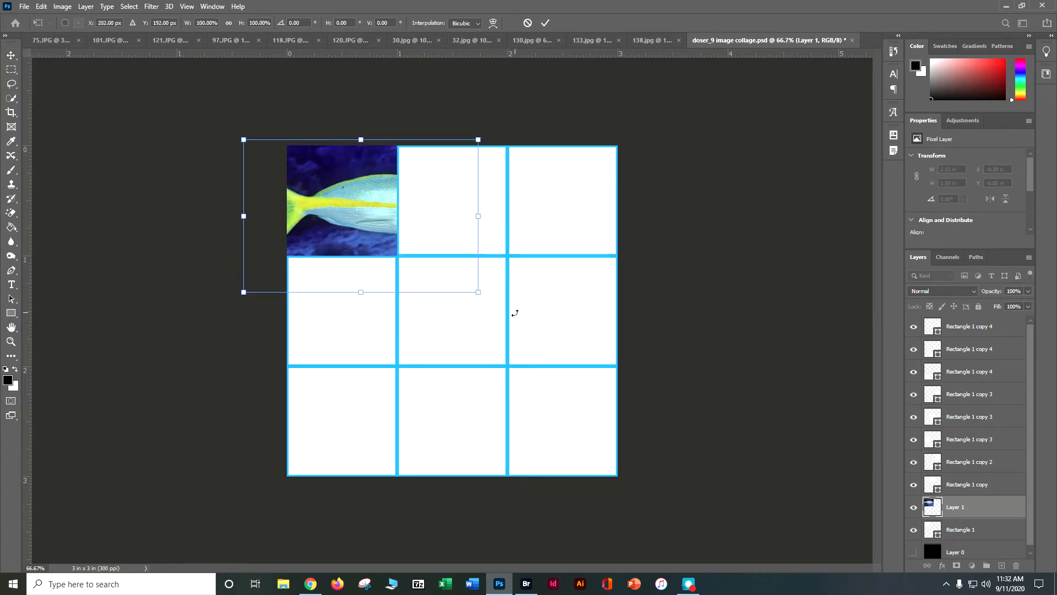
pyautogui.moveTo(478, 293); pyautogui.dragTo(366, 254)
pyautogui.moveTo(270, 174); pyautogui.dragTo(280, 179)
pyautogui.moveTo(344, 180); pyautogui.dragTo(334, 135)
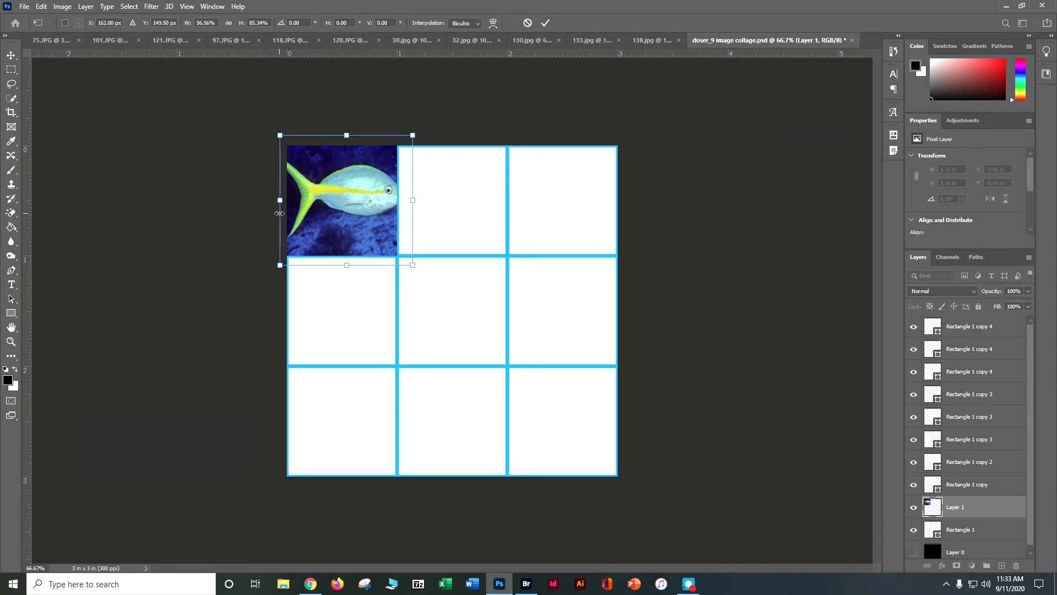
pyautogui.moveTo(280, 201); pyautogui.dragTo(287, 201)
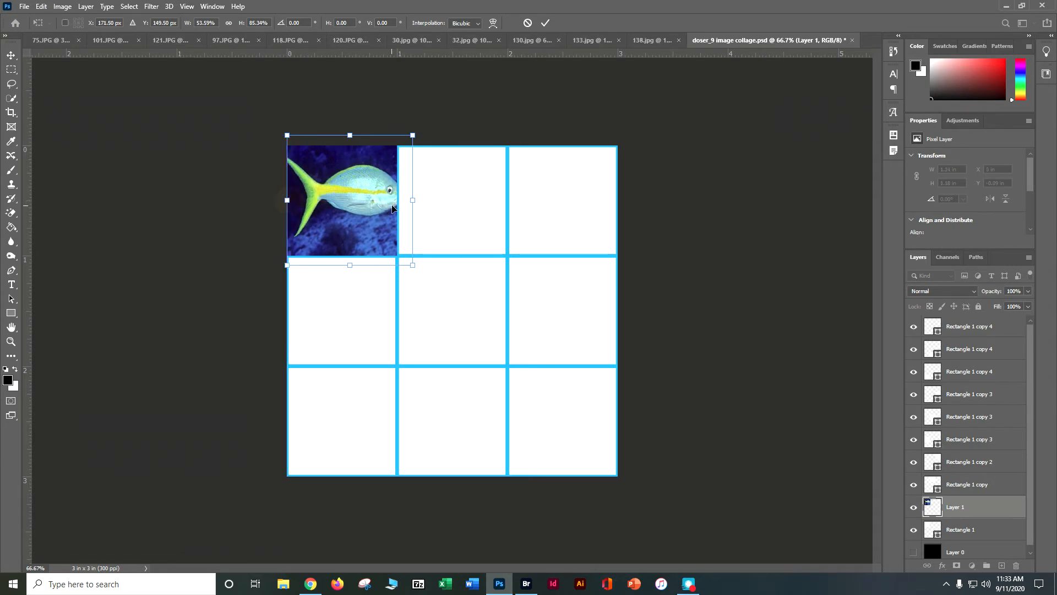
pyautogui.moveTo(412, 202); pyautogui.dragTo(398, 202)
pyautogui.press('Return')
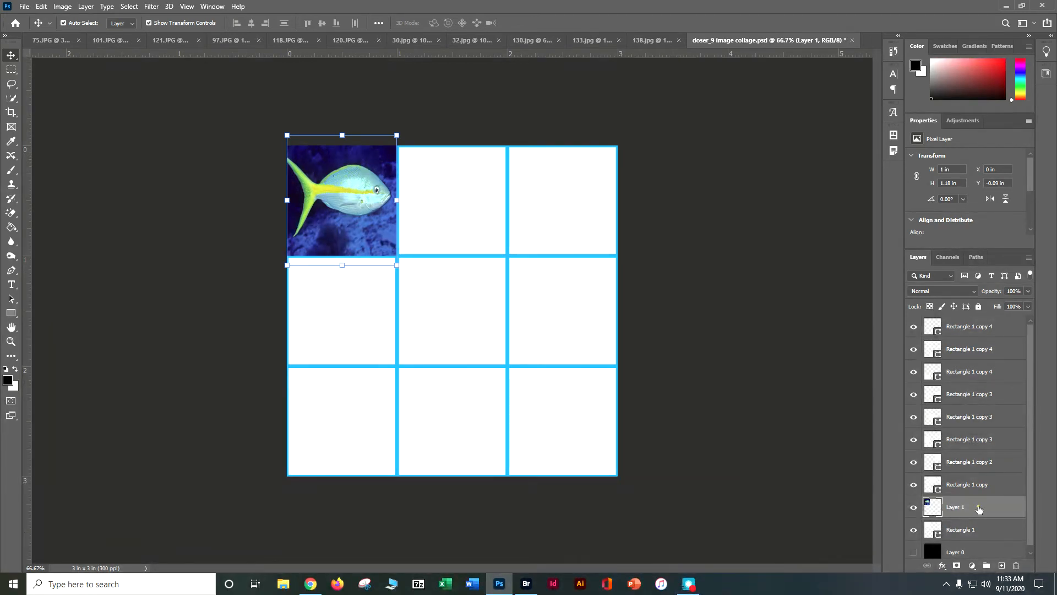
pyautogui.rightClick(962, 508)
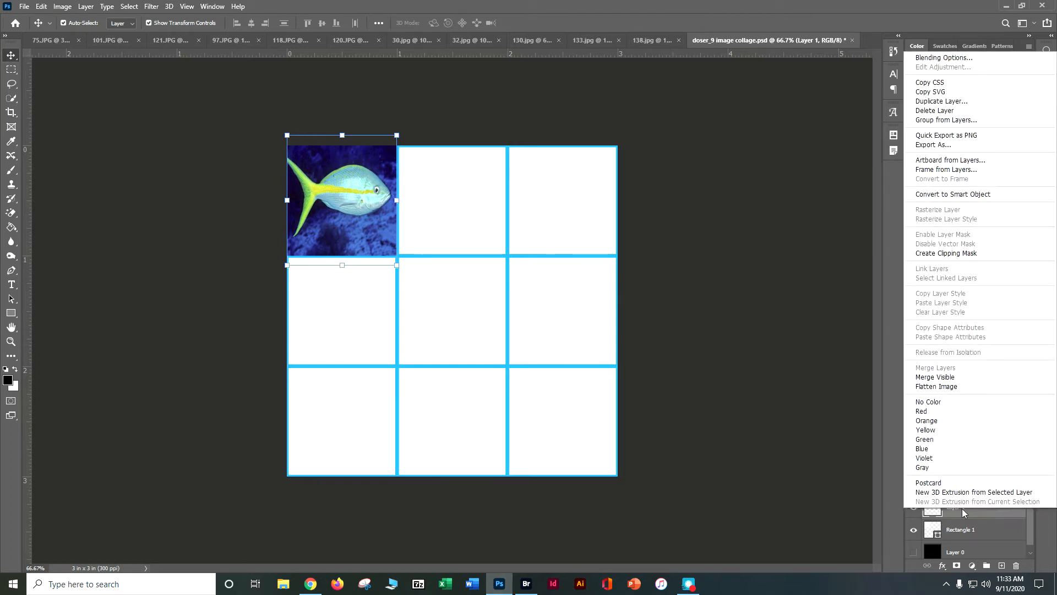
pyautogui.click(975, 254)
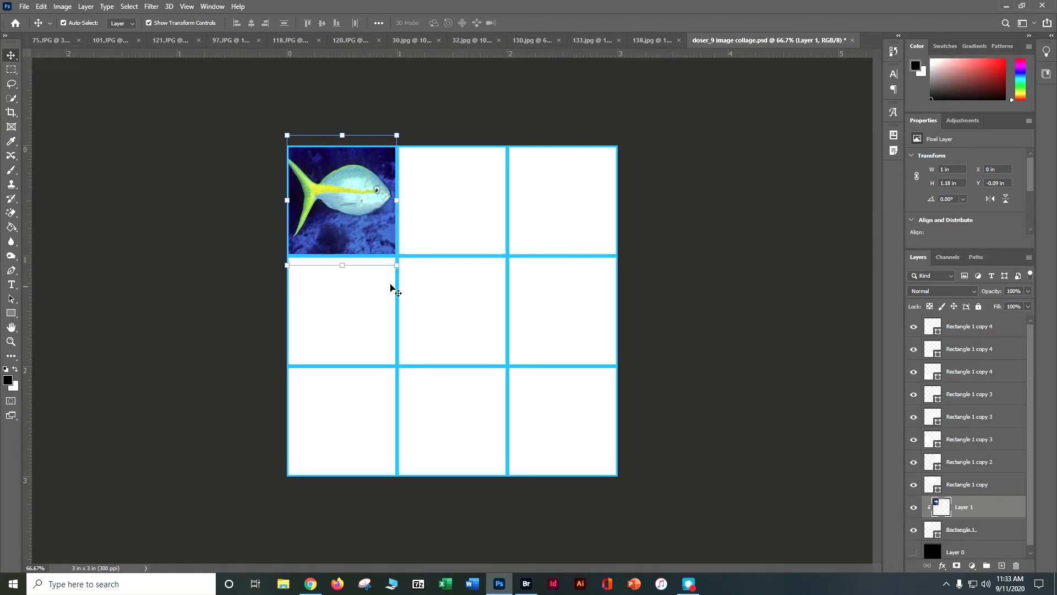
# Close 133.jpg, 130.jpg and 138.jpg, and copy the turtle photo from 32.jpg into the collage directly above the top-middle square's layer
pyautogui.click(473, 245)
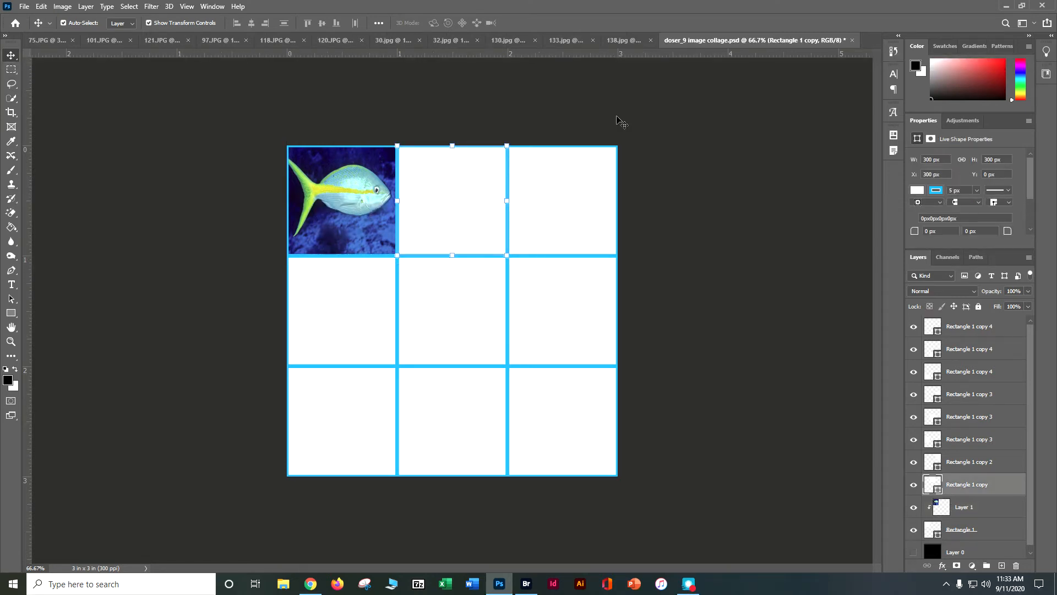
pyautogui.click(629, 42)
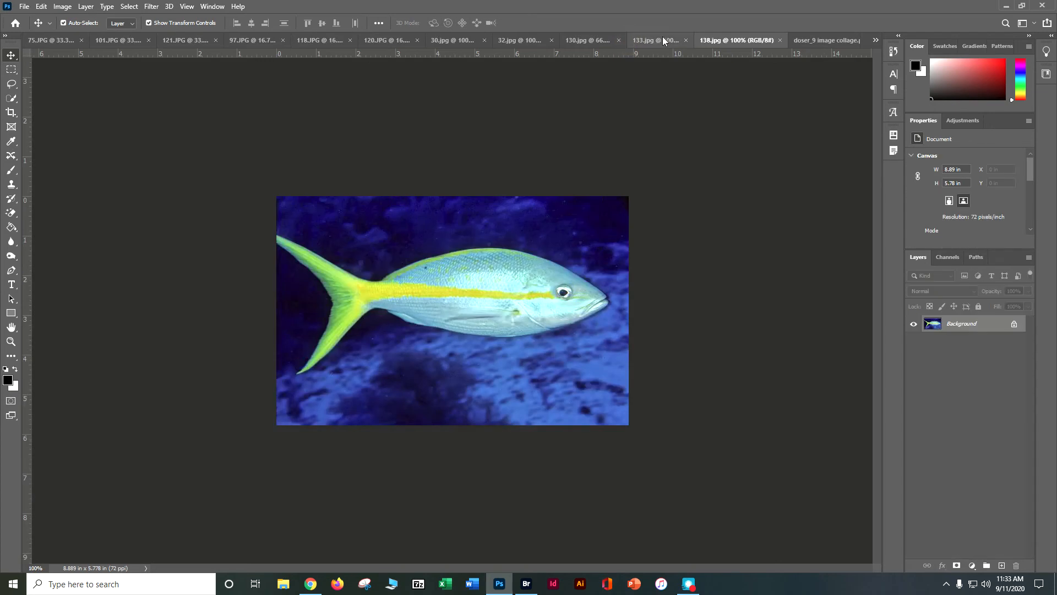
pyautogui.click(686, 39)
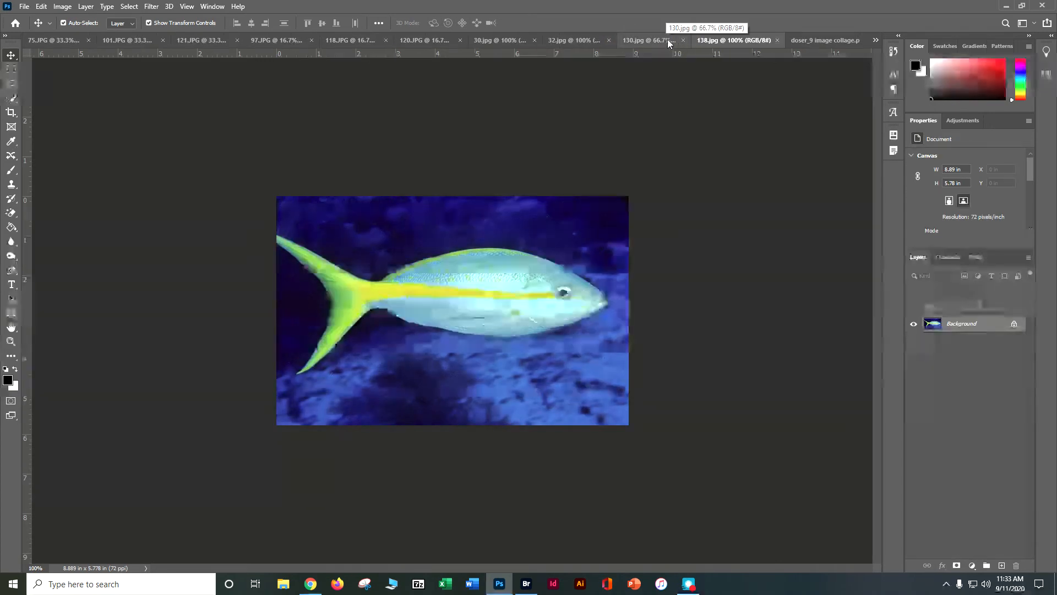
pyautogui.click(685, 40)
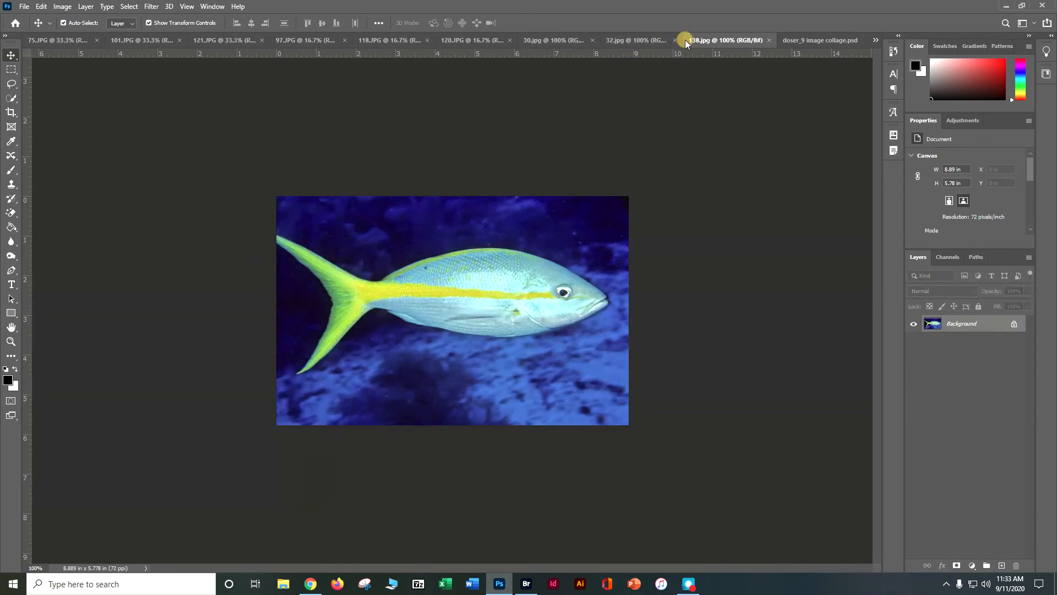
pyautogui.click(646, 42)
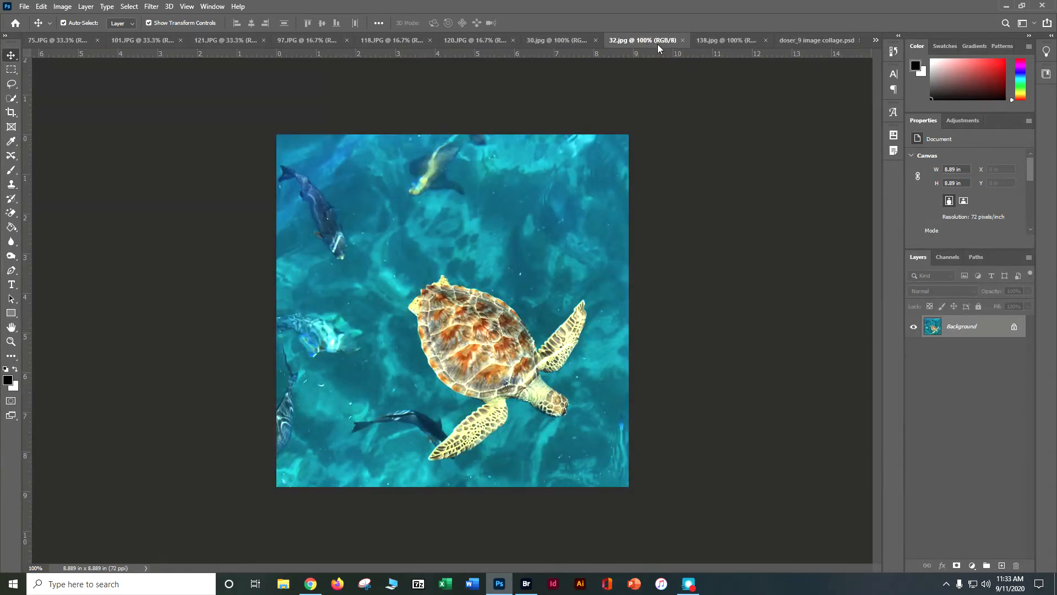
pyautogui.click(719, 44)
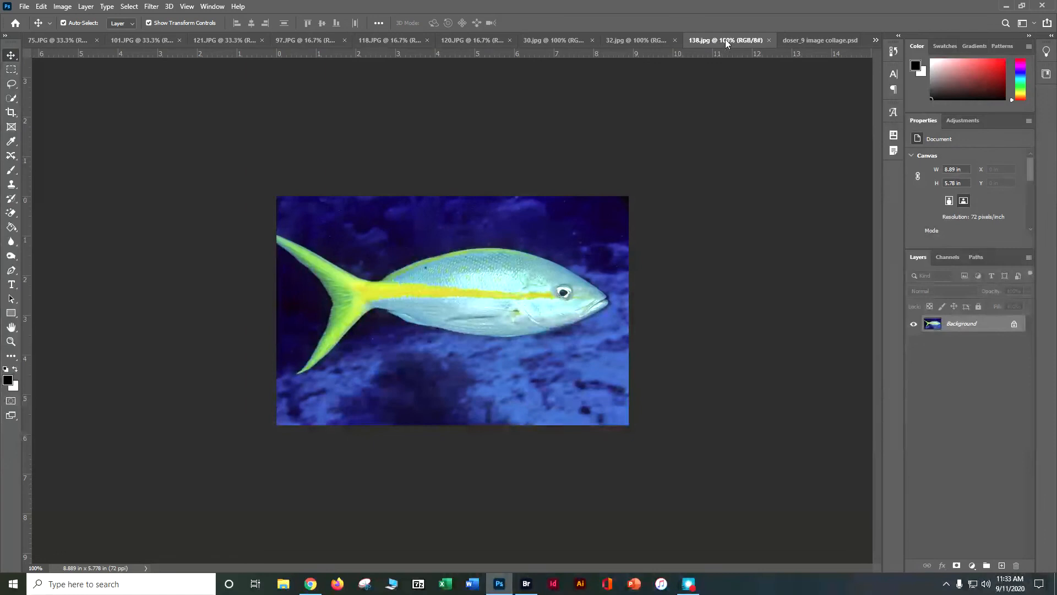
pyautogui.click(769, 40)
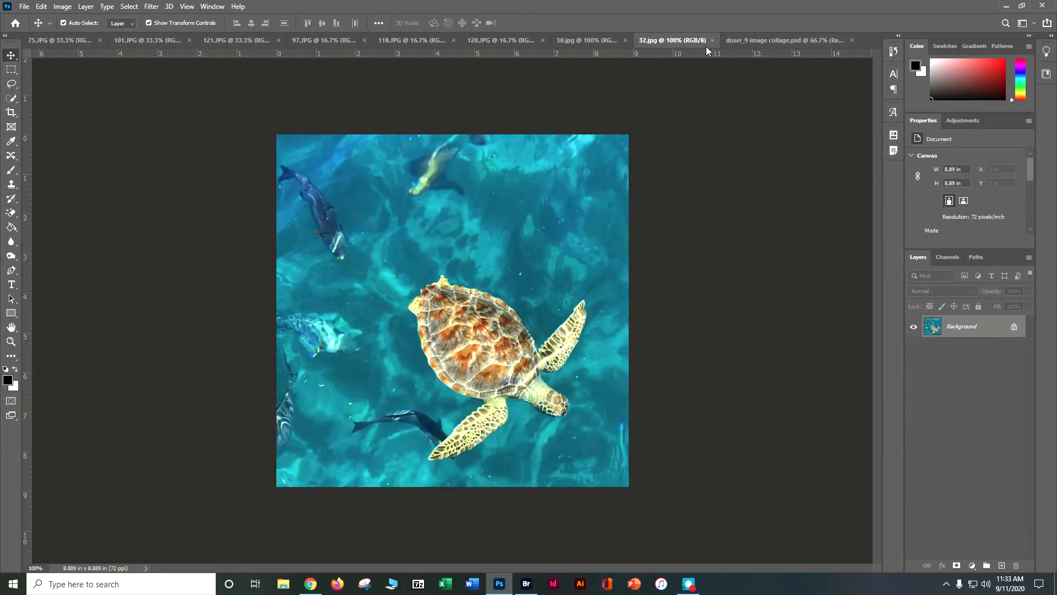
pyautogui.moveTo(933, 329); pyautogui.dragTo(480, 208)
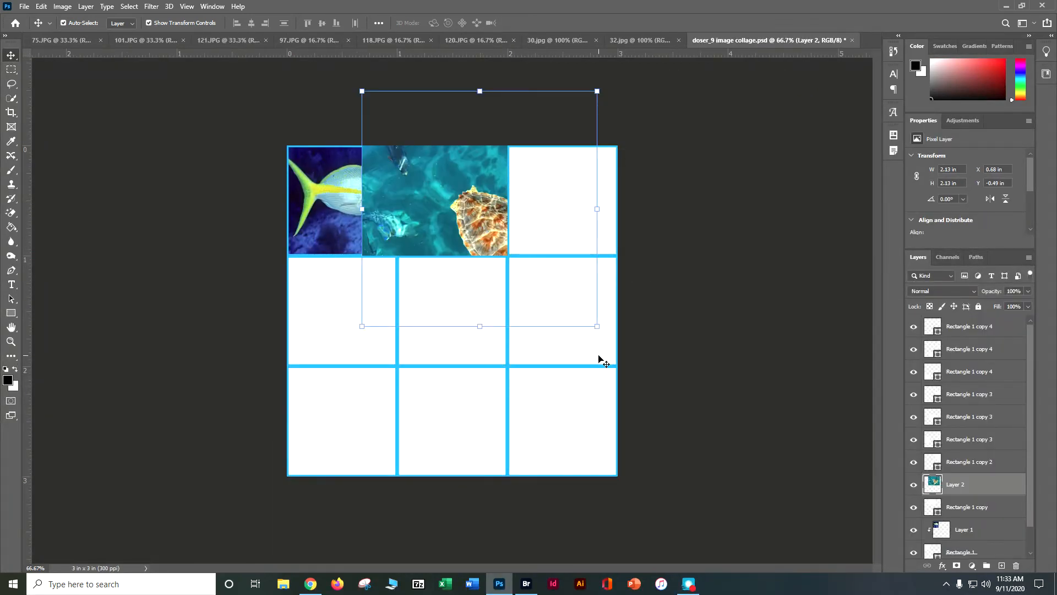
# Fit the turtle photo over the top-middle square at about 1.19 in wide and high and clip it to that square
pyautogui.moveTo(592, 320); pyautogui.dragTo(494, 223)
pyautogui.moveTo(451, 181); pyautogui.dragTo(469, 210)
pyautogui.press('Return')
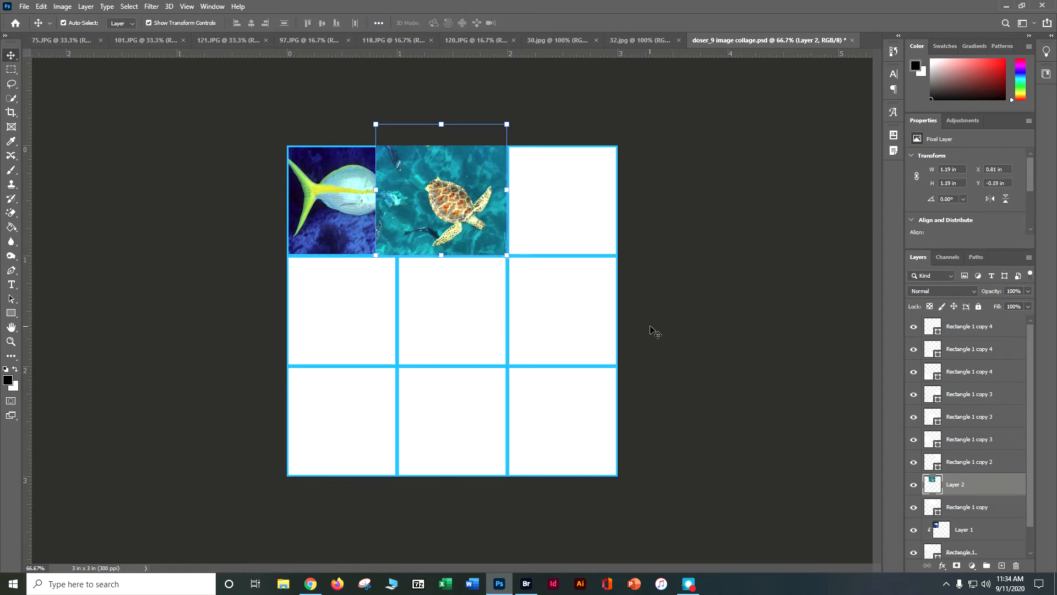
pyautogui.click(634, 144)
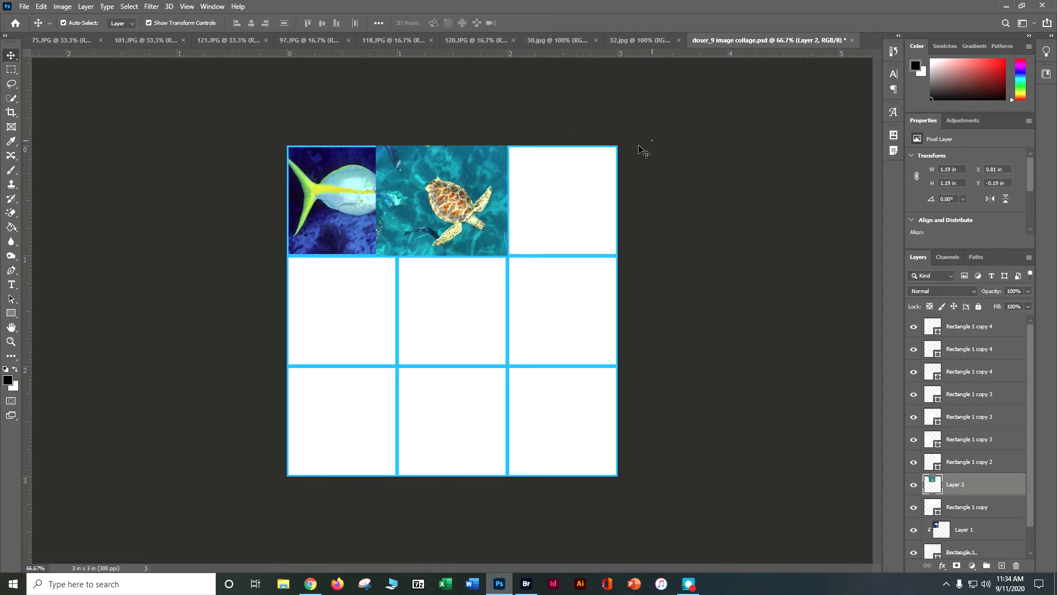
pyautogui.click(962, 484)
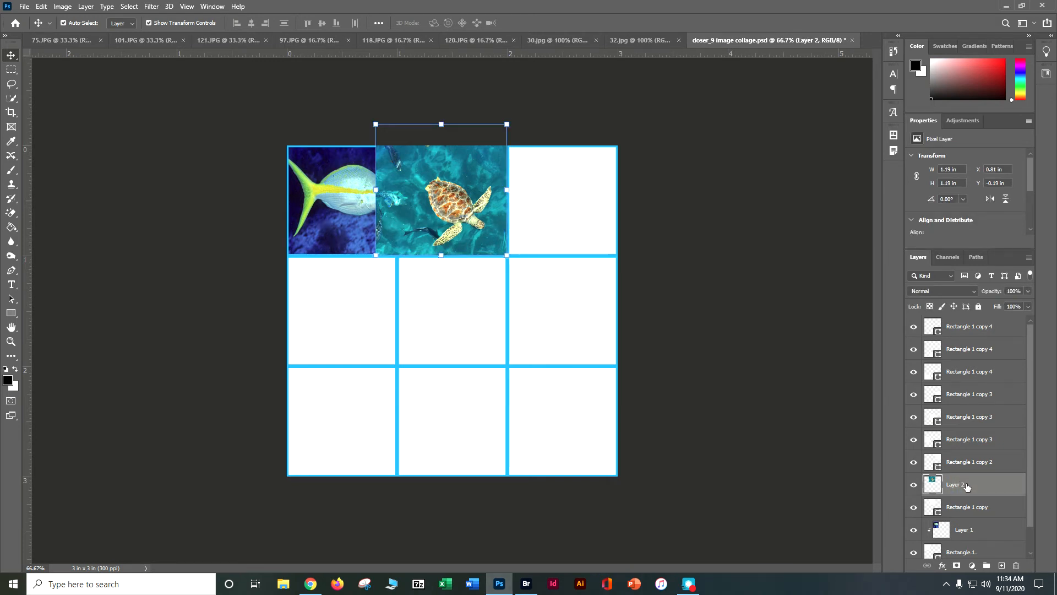
pyautogui.rightClick(974, 483)
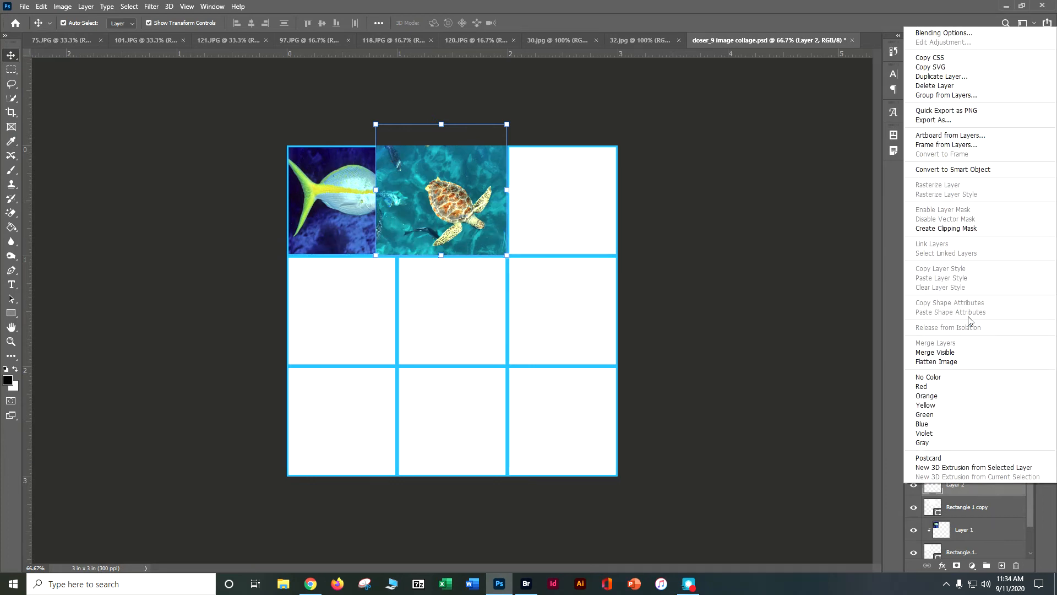
pyautogui.click(972, 230)
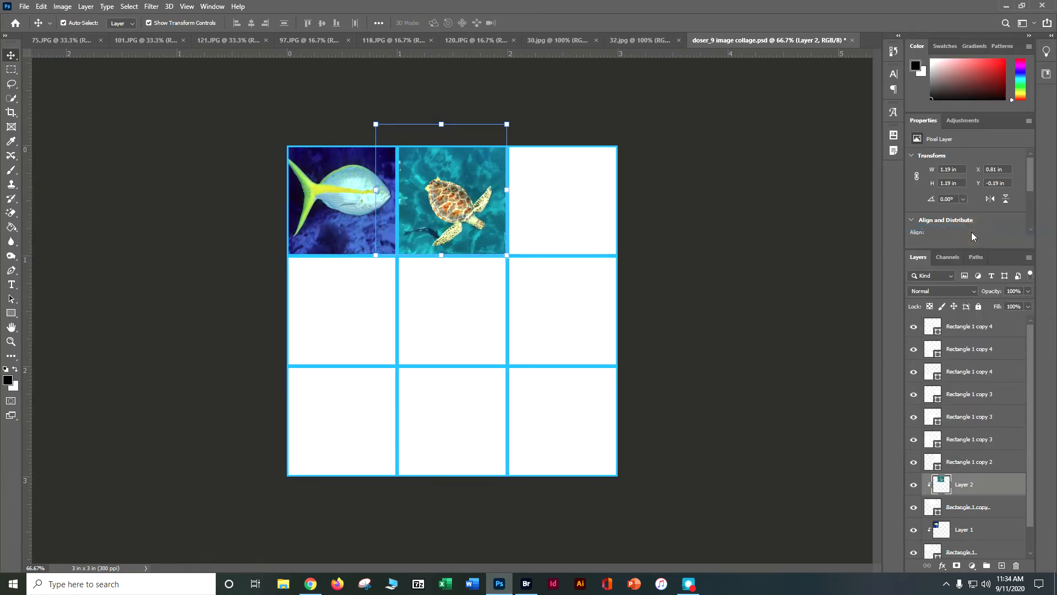
pyautogui.click(833, 290)
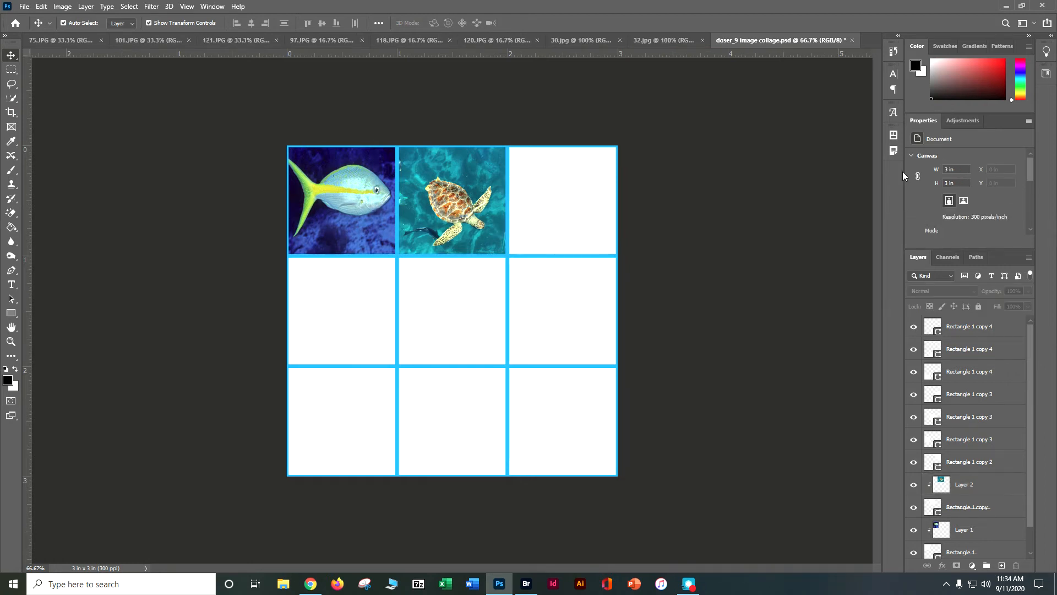
# Close 32.jpg and copy the shark photo from 30.jpg into the collage directly above the upper-right square's layer, Rectangle 1 copy 2
pyautogui.click(672, 42)
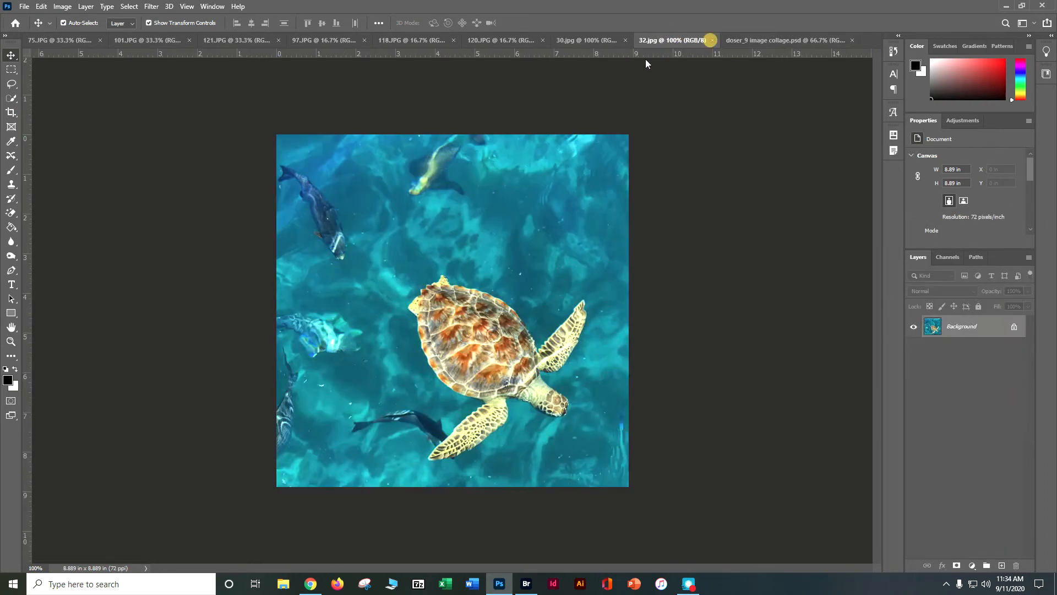
pyautogui.click(712, 41)
pyautogui.click(595, 41)
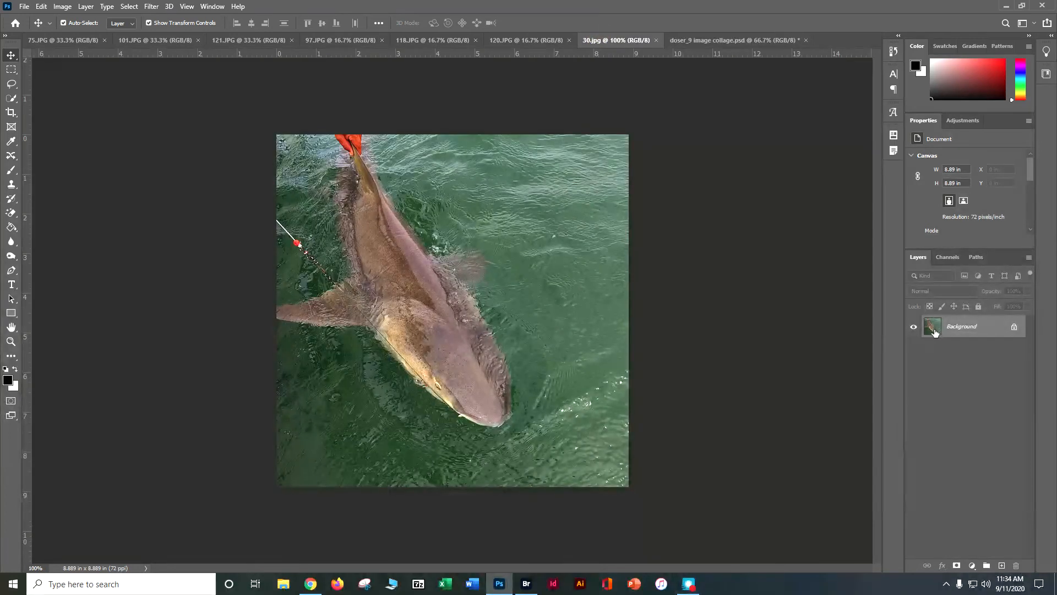
pyautogui.moveTo(934, 327); pyautogui.dragTo(564, 197)
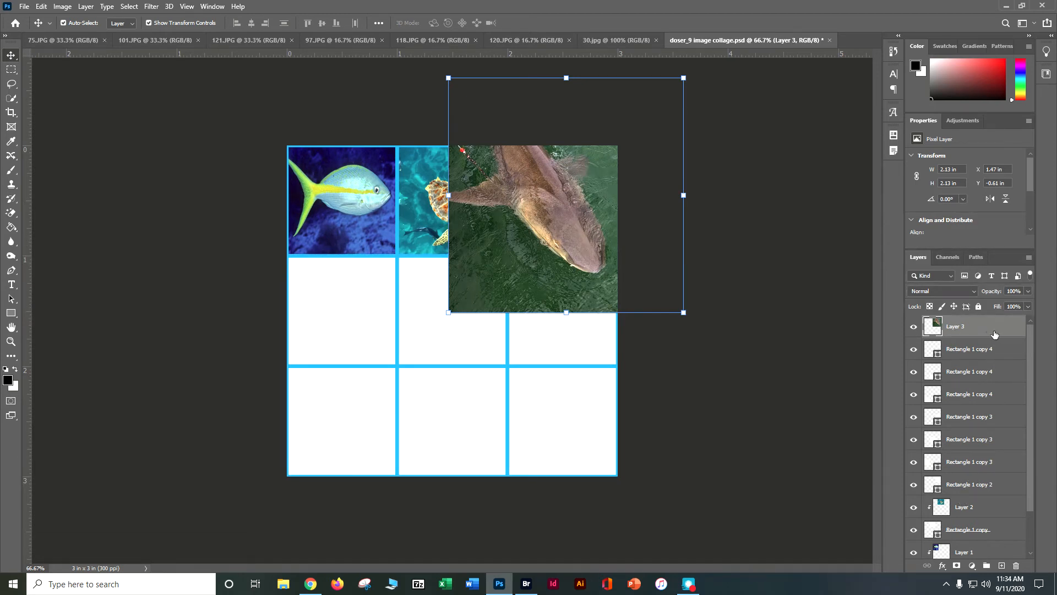
pyautogui.moveTo(971, 333); pyautogui.dragTo(962, 471)
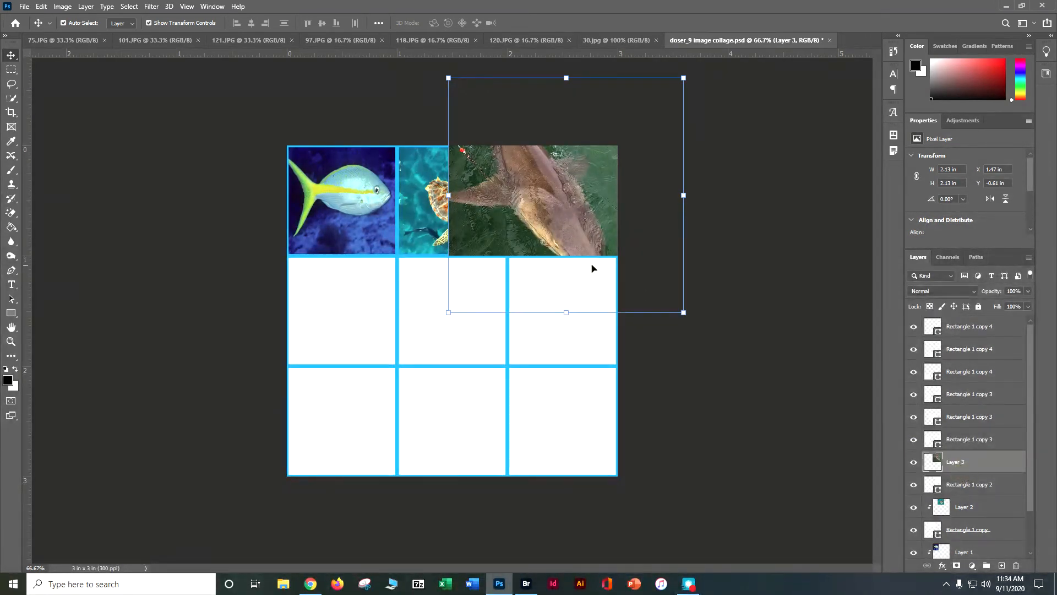
# Fit the shark photo over the upper-right square at about 1.28 in wide by 1.24 in high and clip it to that square
pyautogui.moveTo(449, 79); pyautogui.dragTo(532, 212)
pyautogui.moveTo(543, 219); pyautogui.dragTo(524, 179)
pyautogui.moveTo(660, 165); pyautogui.dragTo(648, 137)
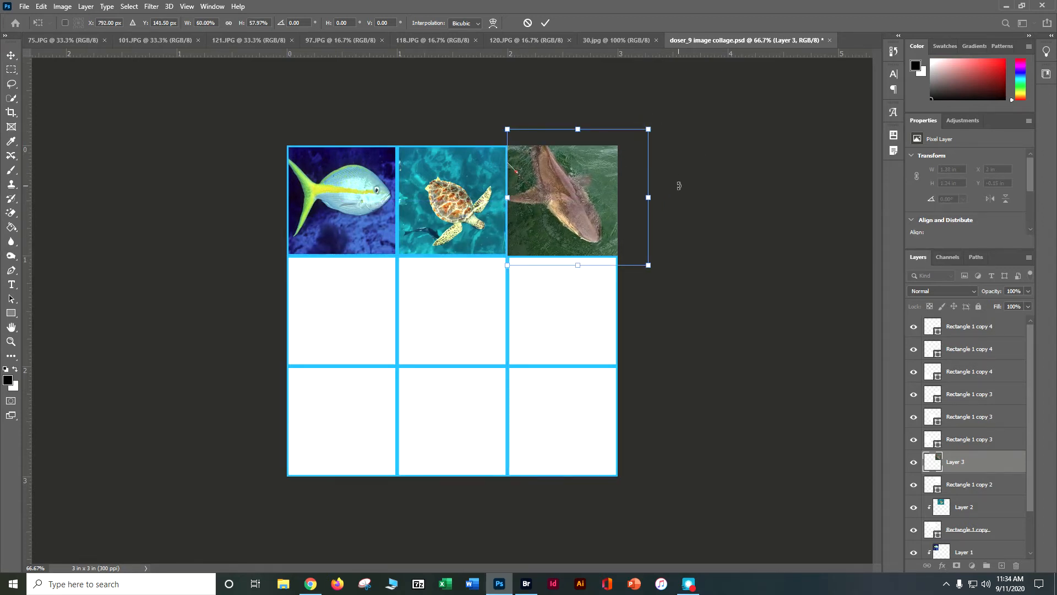
pyautogui.press('Return')
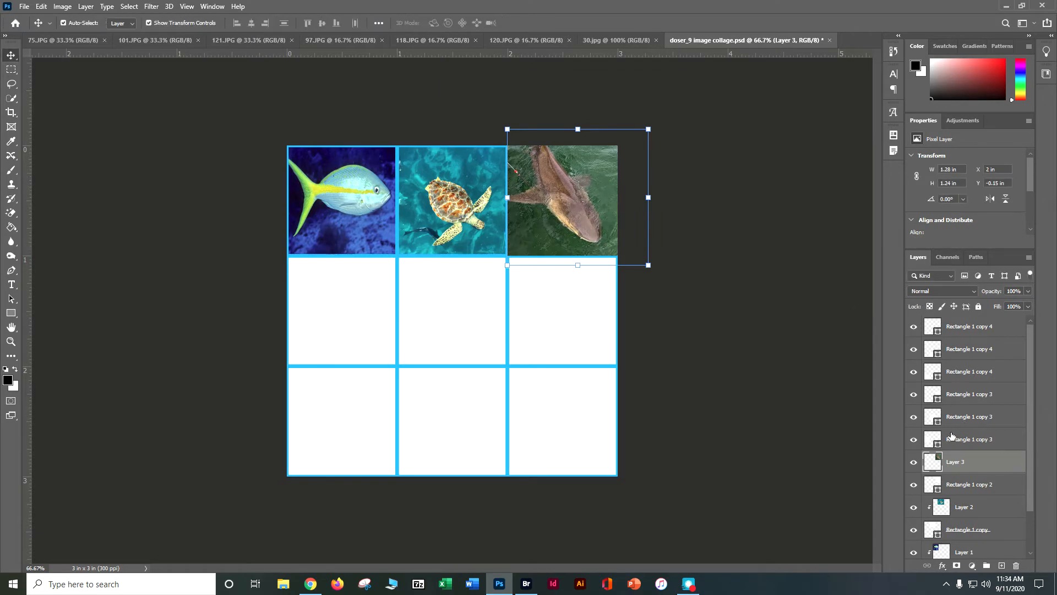
pyautogui.rightClick(955, 467)
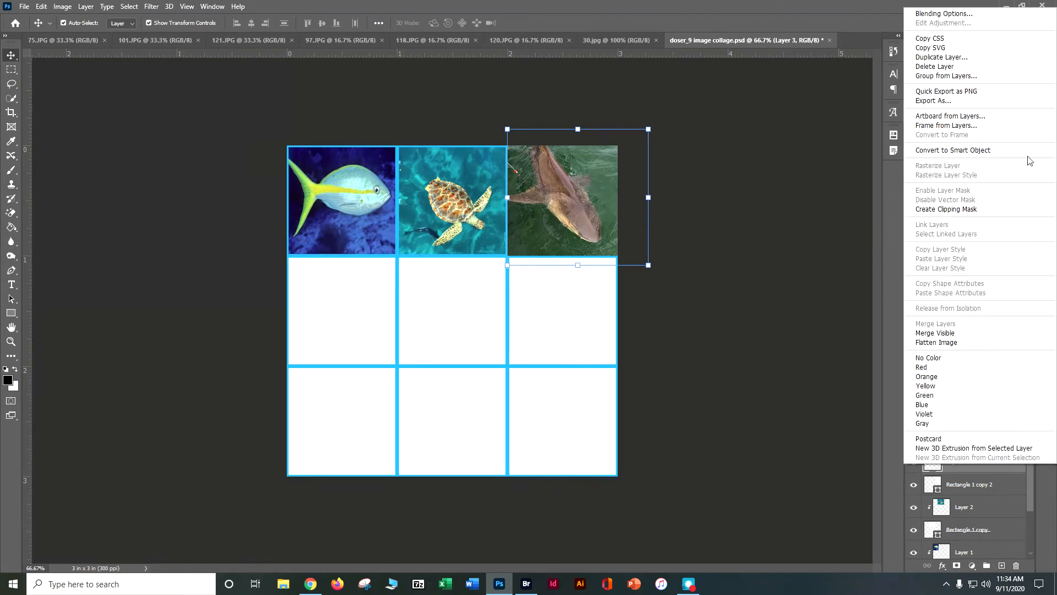
pyautogui.click(946, 208)
pyautogui.click(820, 285)
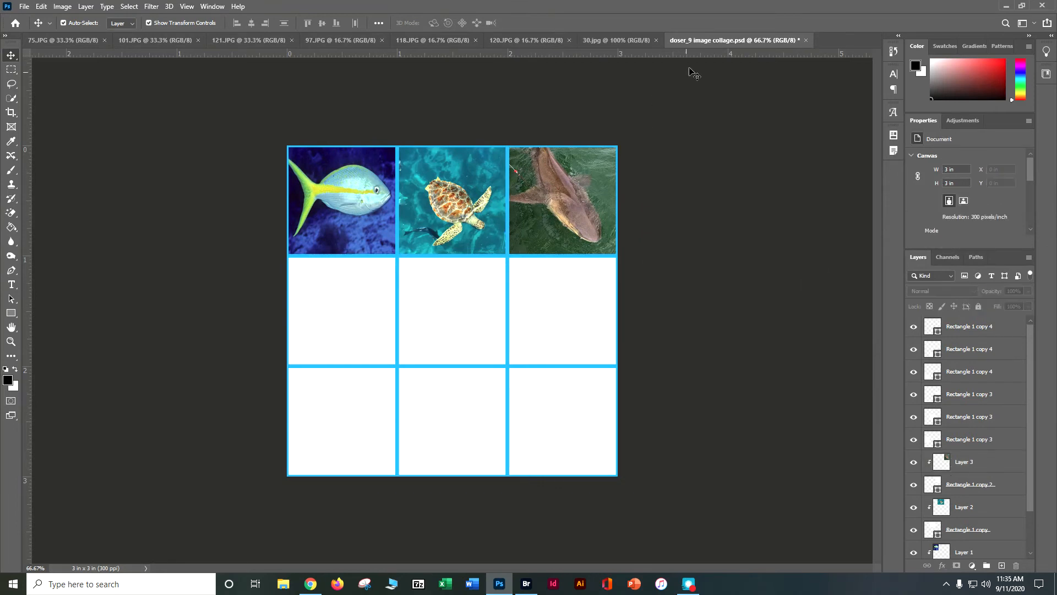
# Close 30.jpg and copy the red flower photo from 120.JPG into the collage directly above the middle-left square's layer
pyautogui.click(648, 41)
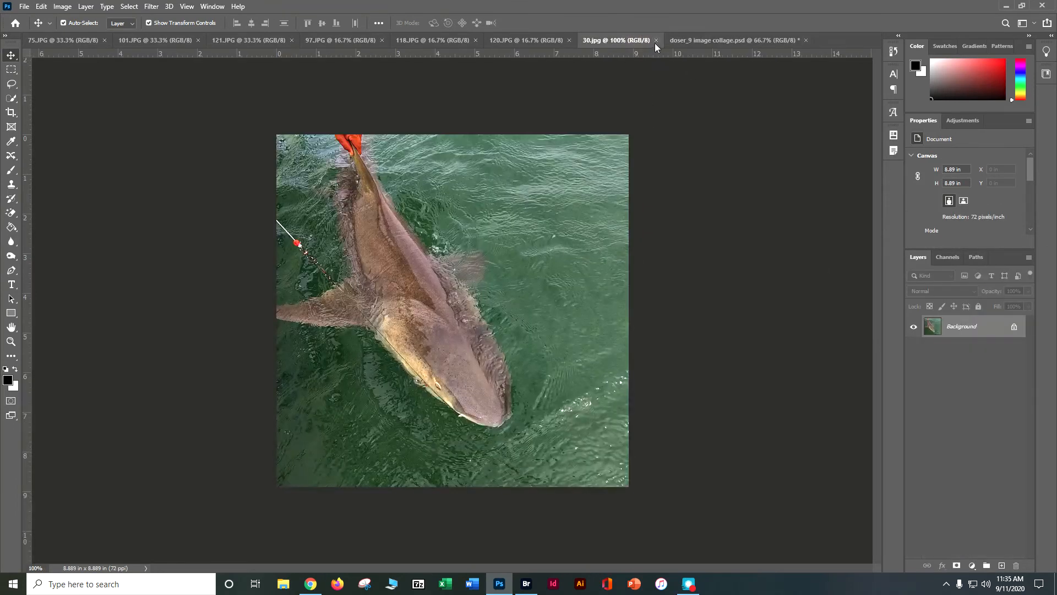
pyautogui.click(524, 40)
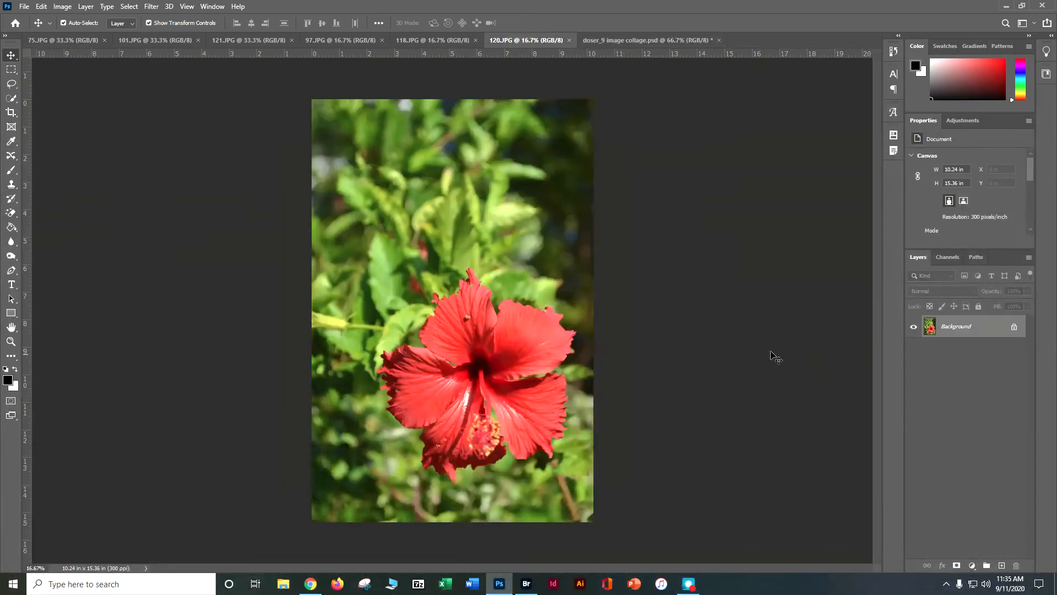
pyautogui.moveTo(930, 330); pyautogui.dragTo(761, 141)
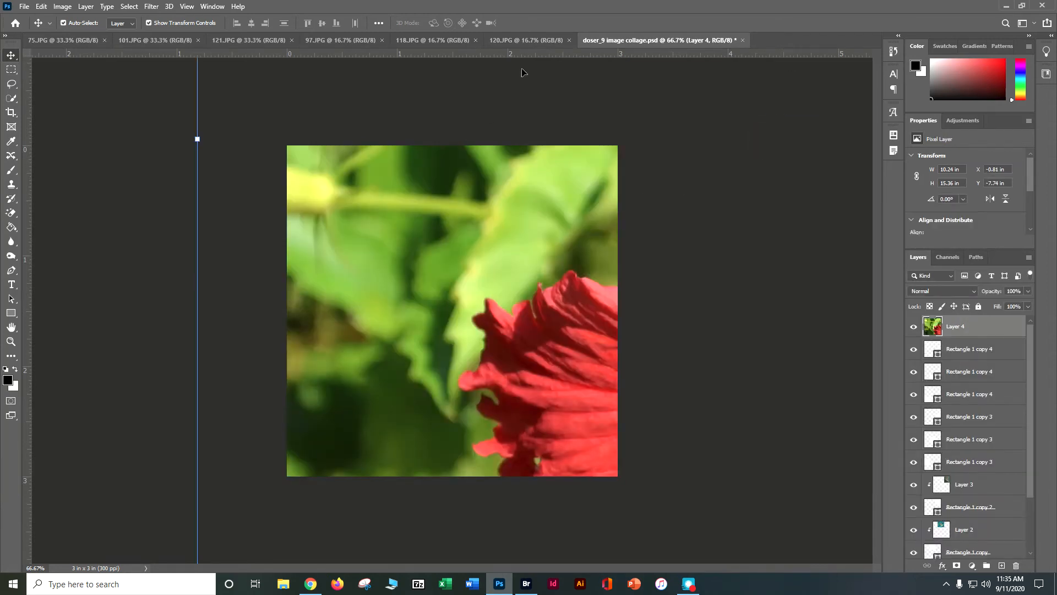
pyautogui.press('Delete')
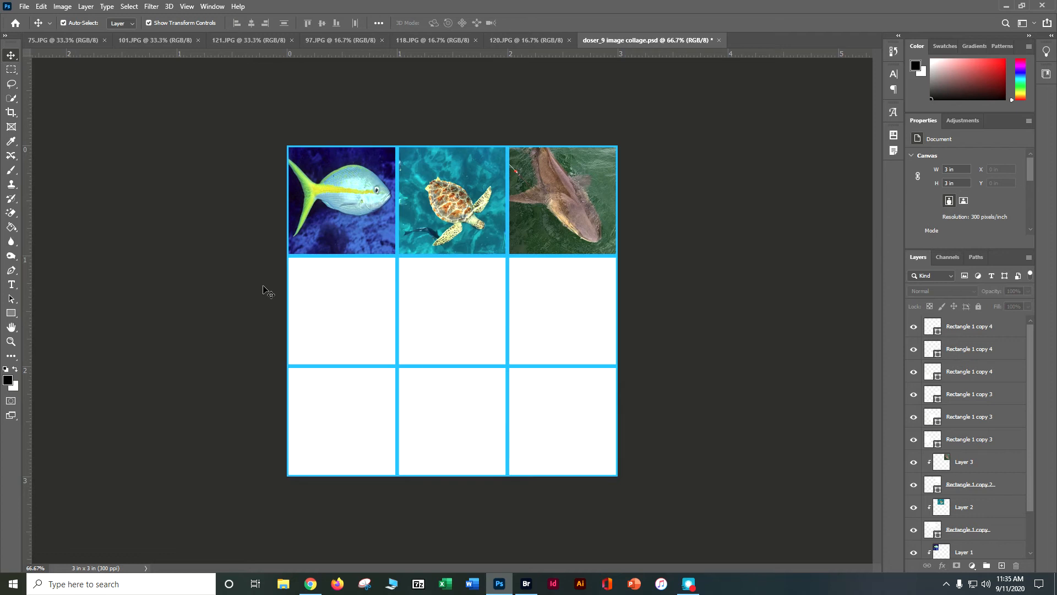
pyautogui.click(295, 300)
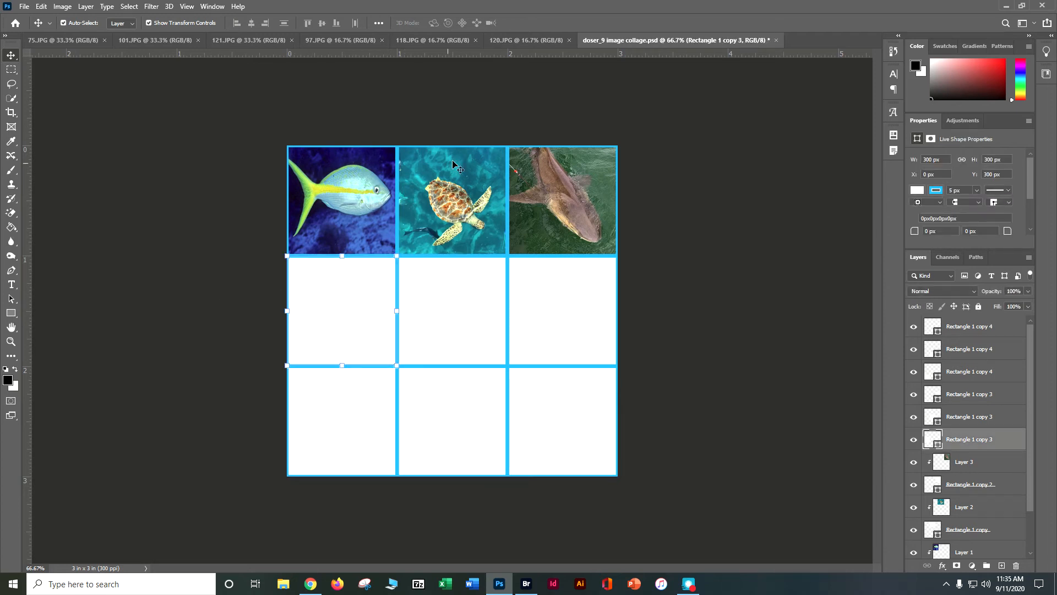
pyautogui.click(541, 42)
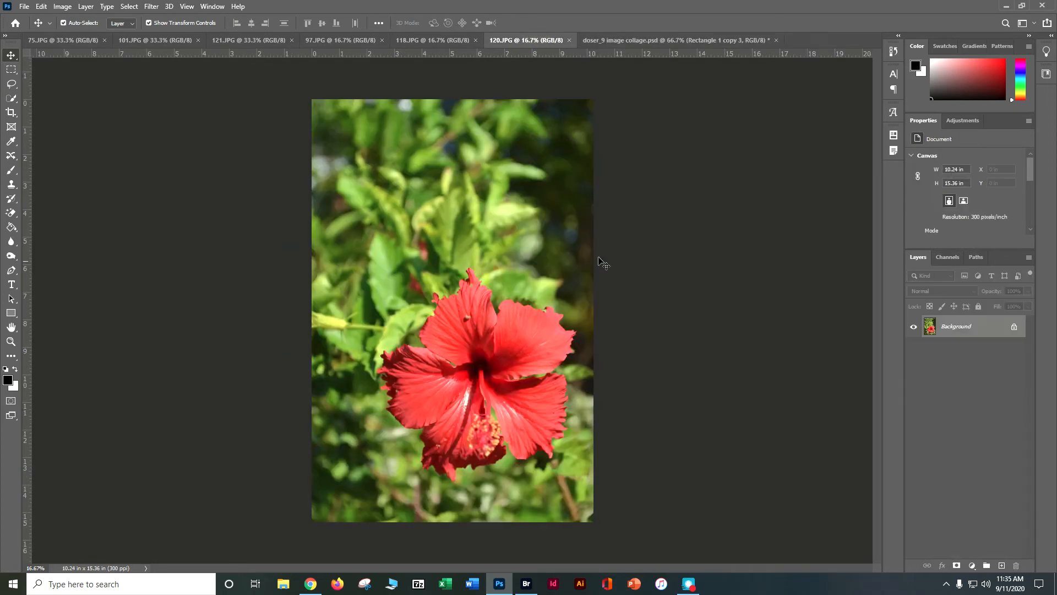
pyautogui.moveTo(955, 327); pyautogui.dragTo(352, 291)
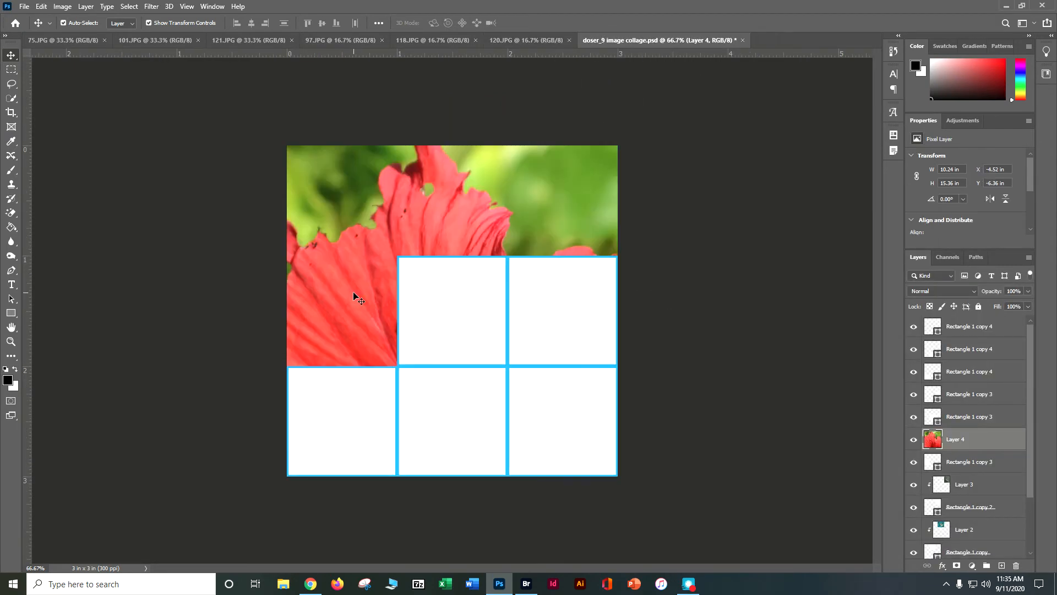
# Scale the red flower photo to about 3.62 in wide by 4.55 in high with its bloom over the middle-left square
pyautogui.hotkey('ctrl', '-')
pyautogui.hotkey('ctrl', '-')
pyautogui.hotkey('ctrl', '-')
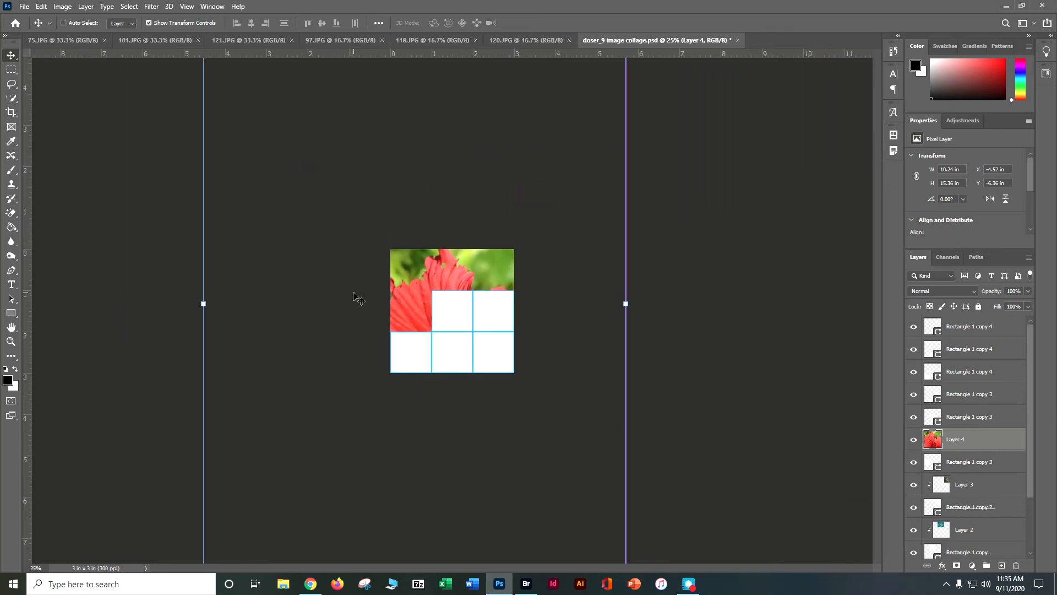
pyautogui.hotkey('ctrl', '-')
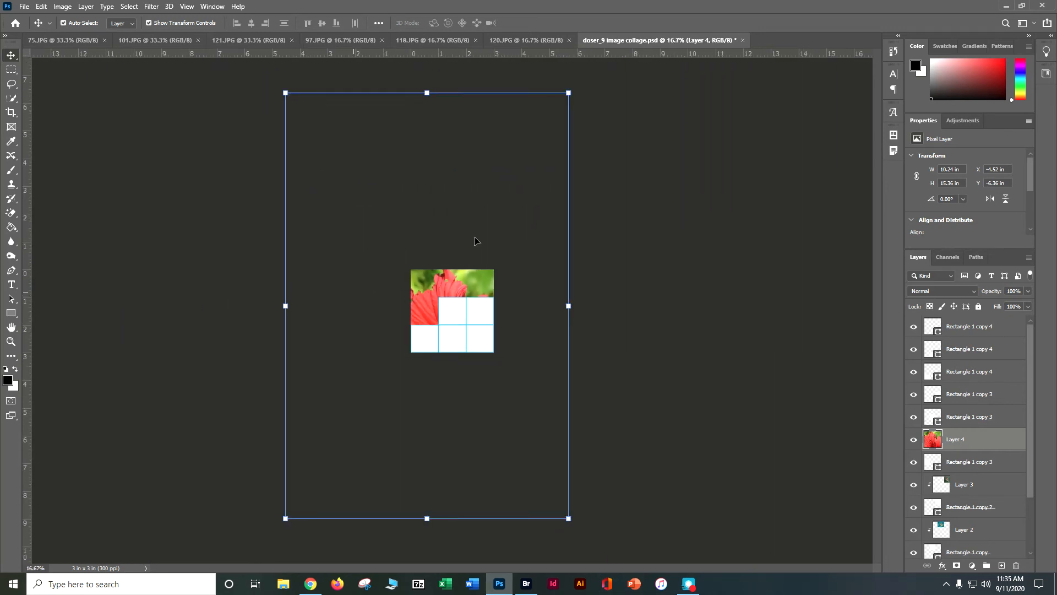
pyautogui.moveTo(568, 93); pyautogui.dragTo(390, 390)
pyautogui.moveTo(343, 438); pyautogui.dragTo(427, 285)
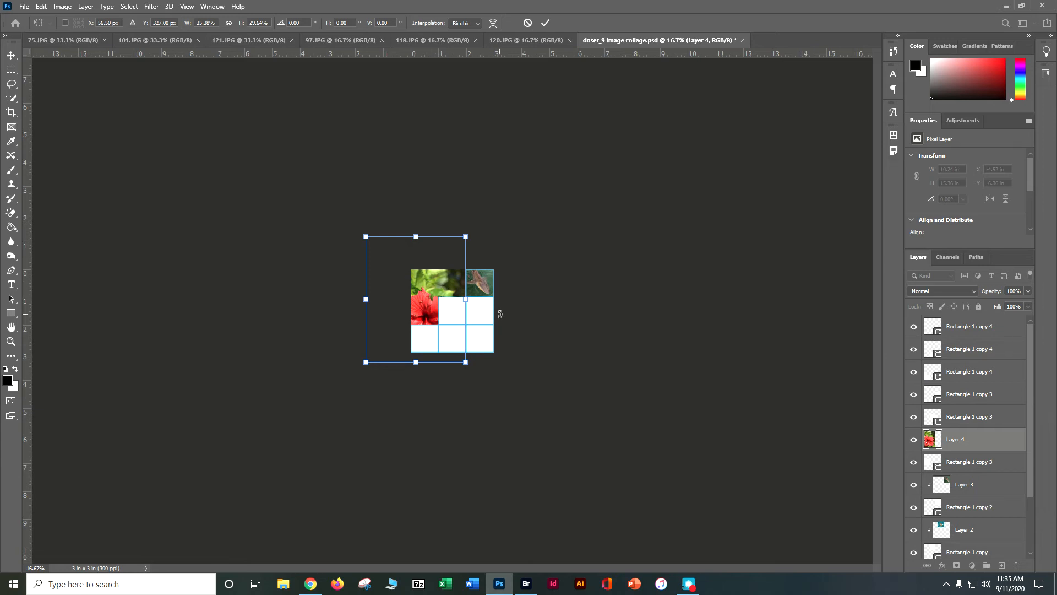
pyautogui.press('Return')
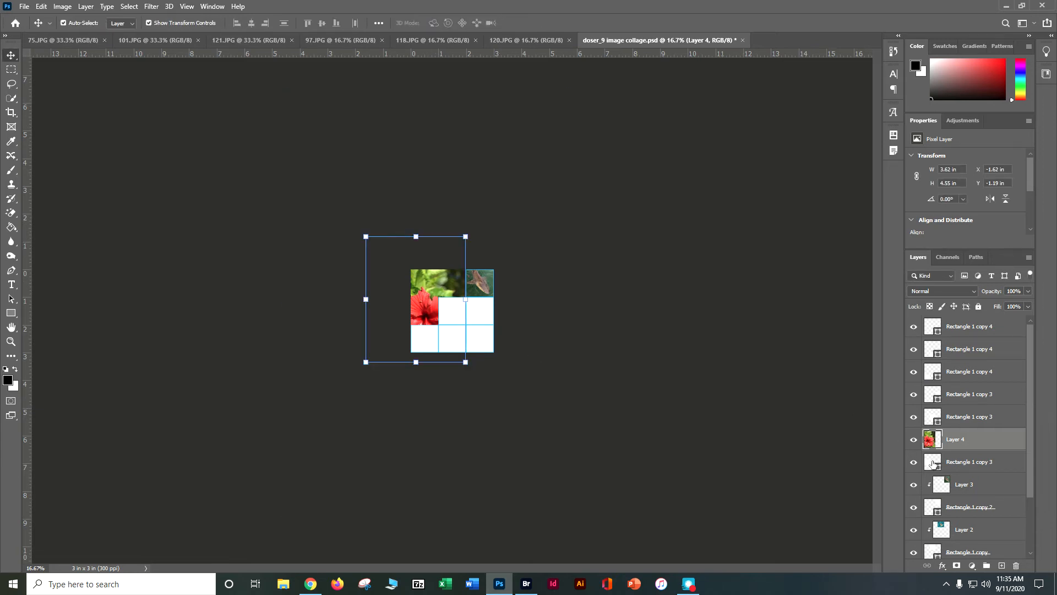
# Clip the red flower photo to the middle-left square with a clipping mask and deselect it
pyautogui.rightClick(954, 446)
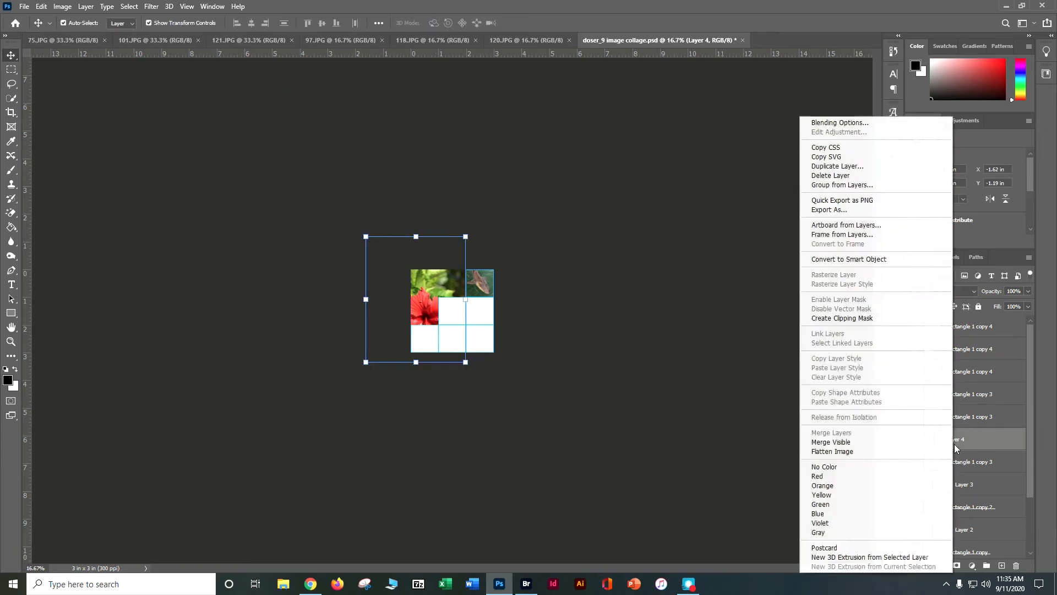
pyautogui.click(898, 318)
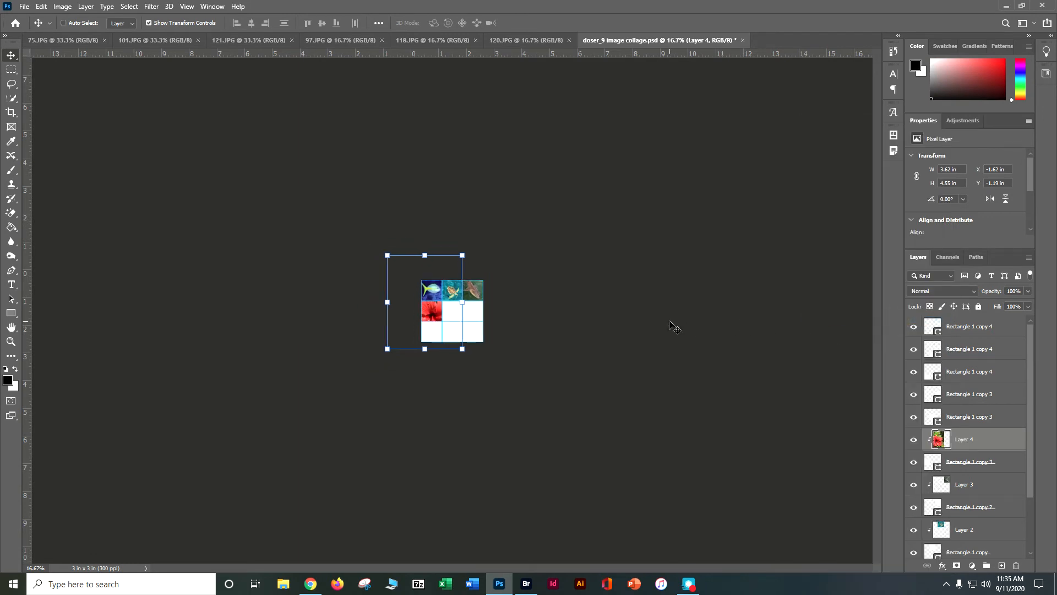
pyautogui.hotkey('ctrl', '+')
pyautogui.hotkey('ctrl', '+')
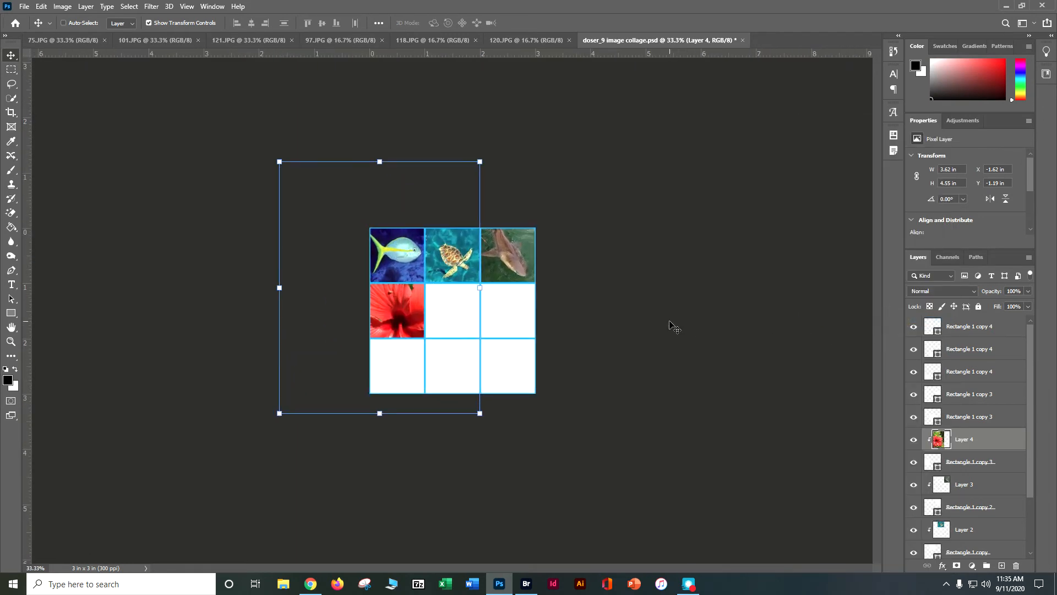
pyautogui.hotkey('ctrl', '+')
pyautogui.hotkey('ctrl', '+')
pyautogui.click(767, 318)
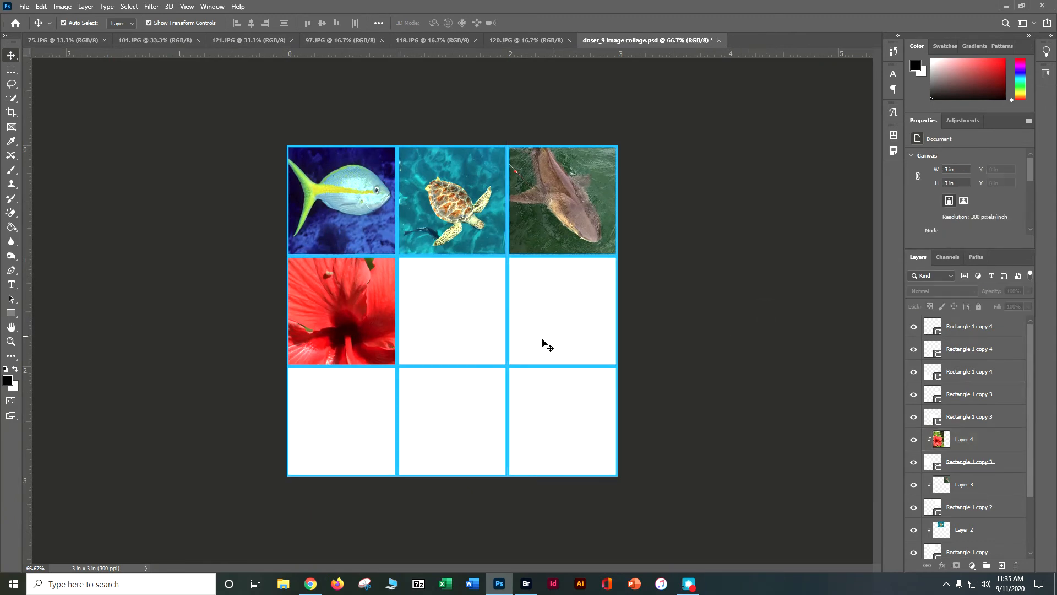
# Close 120.JPG and copy the sunset photo from 118.JPG into the collage directly above the center square's layer
pyautogui.click(476, 320)
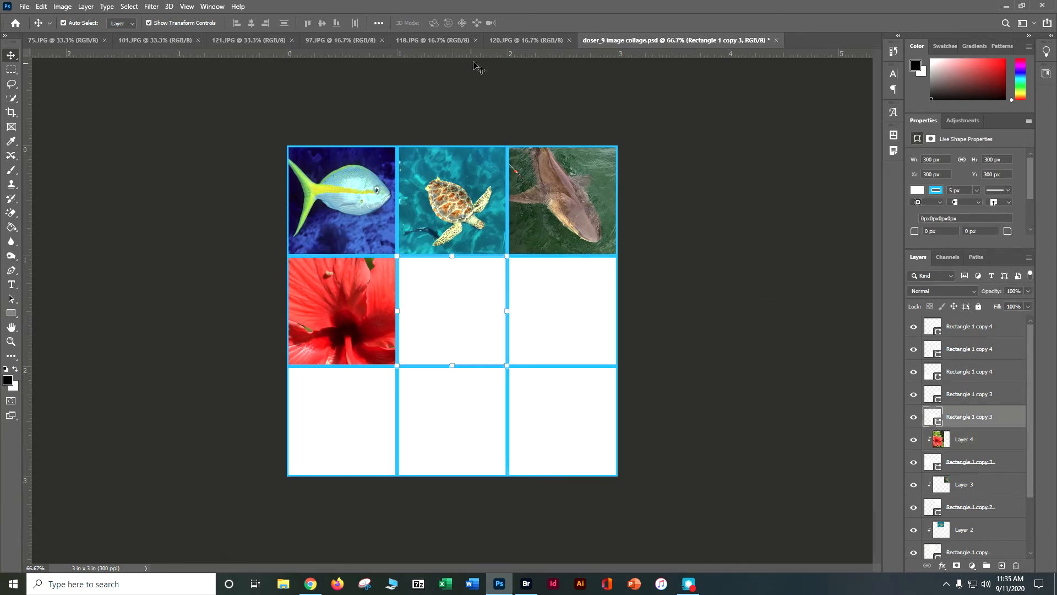
pyautogui.click(503, 40)
pyautogui.click(569, 40)
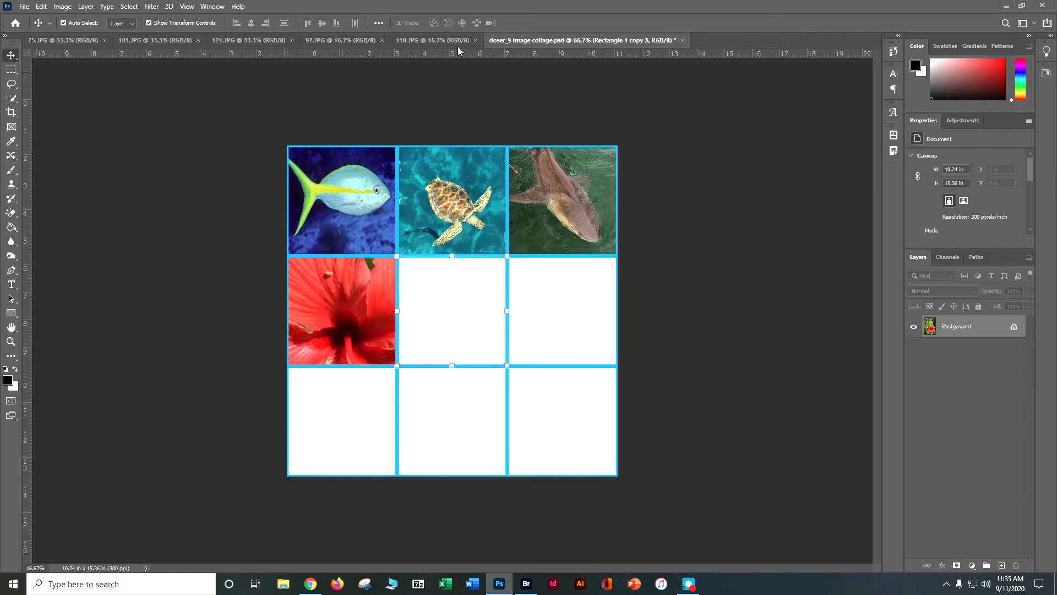
pyautogui.click(451, 41)
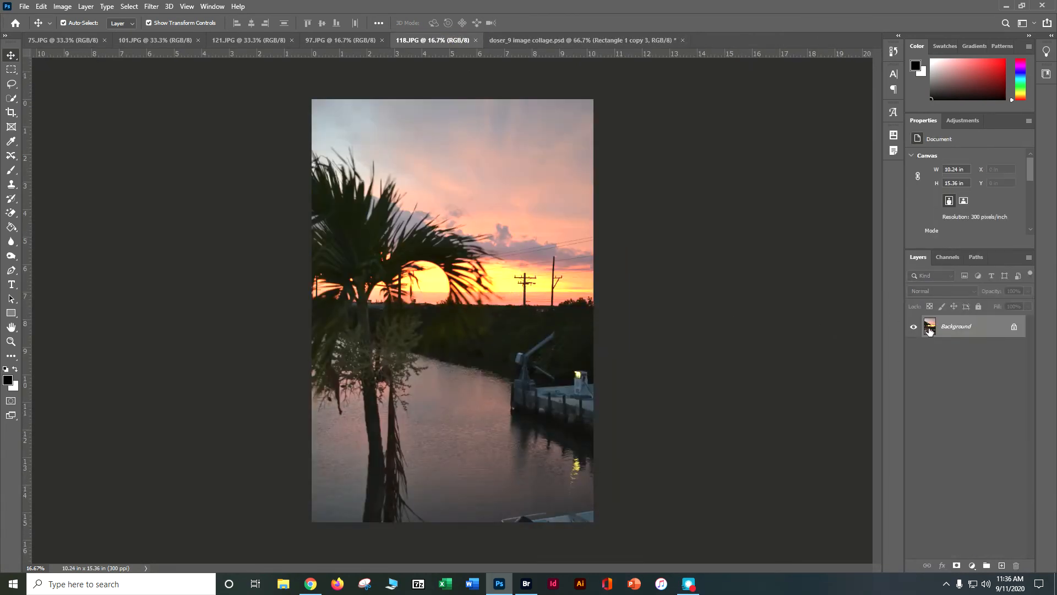
pyautogui.moveTo(930, 330); pyautogui.dragTo(677, 352)
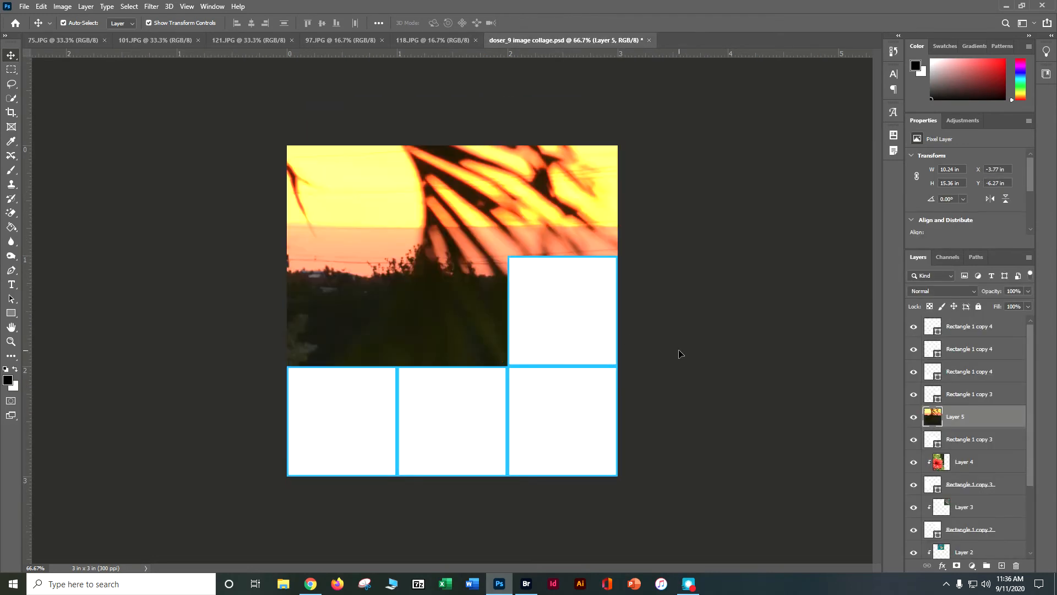
# Scale the sunset photo to about 3.83 in wide by 3.8 in high, positioned over the center square
pyautogui.hotkey('ctrl', '-')
pyautogui.hotkey('ctrl', '-')
pyautogui.hotkey('ctrl', '-')
pyautogui.hotkey('ctrl', '-')
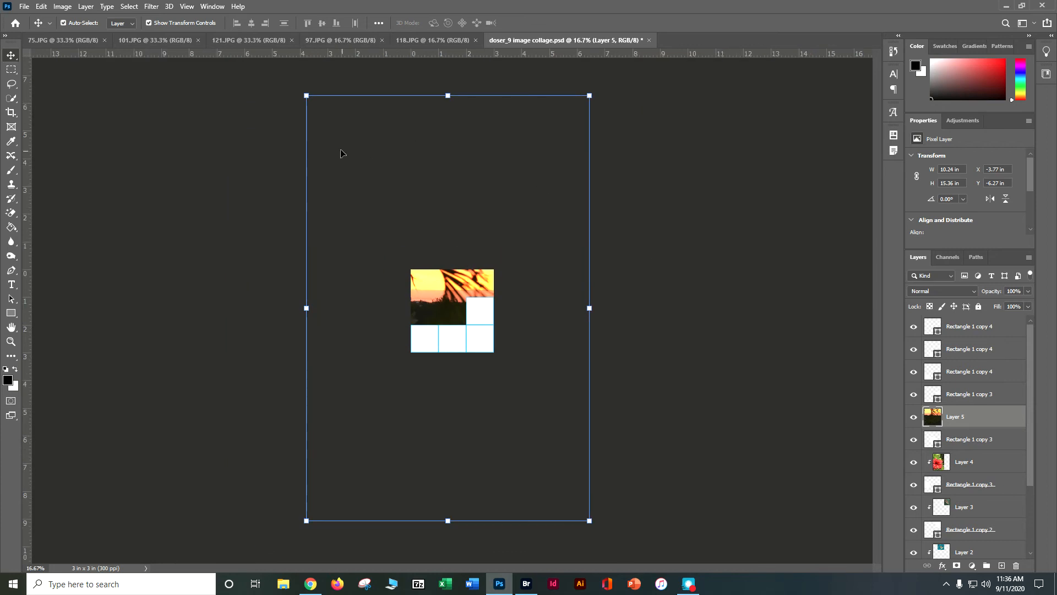
pyautogui.moveTo(306, 97); pyautogui.dragTo(483, 416)
pyautogui.moveTo(530, 456); pyautogui.dragTo(476, 314)
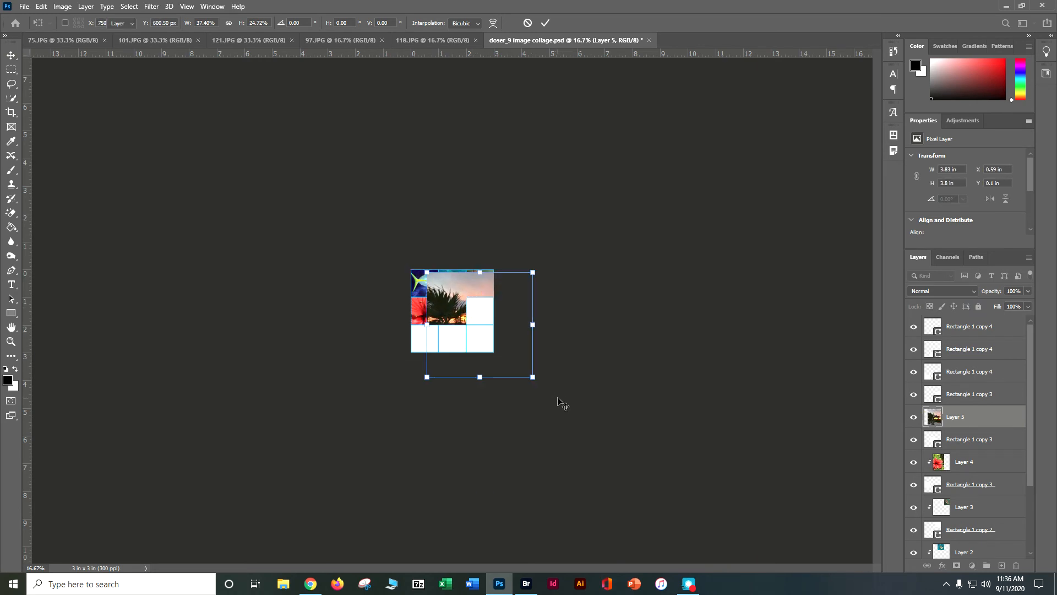
pyautogui.press('Return')
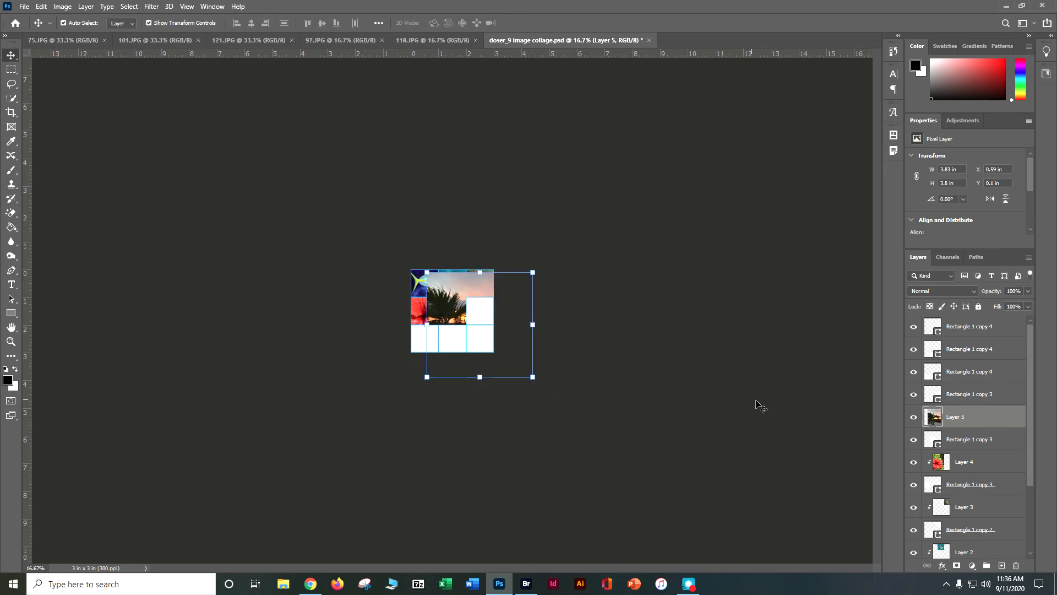
# Clip the sunset photo to the center square with a clipping mask
pyautogui.rightClick(960, 418)
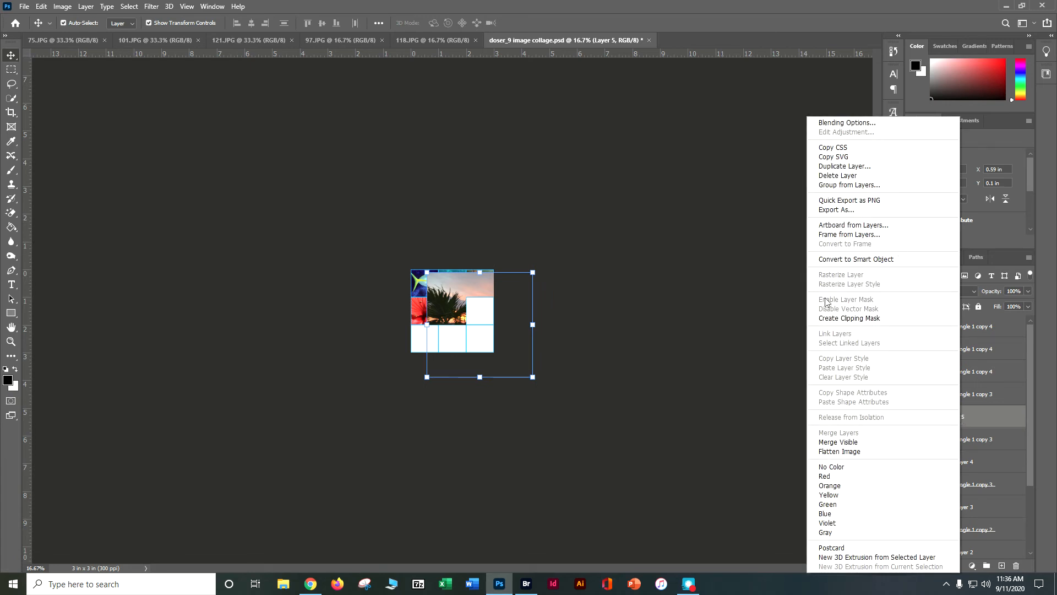
pyautogui.click(746, 344)
pyautogui.rightClick(971, 414)
pyautogui.click(928, 323)
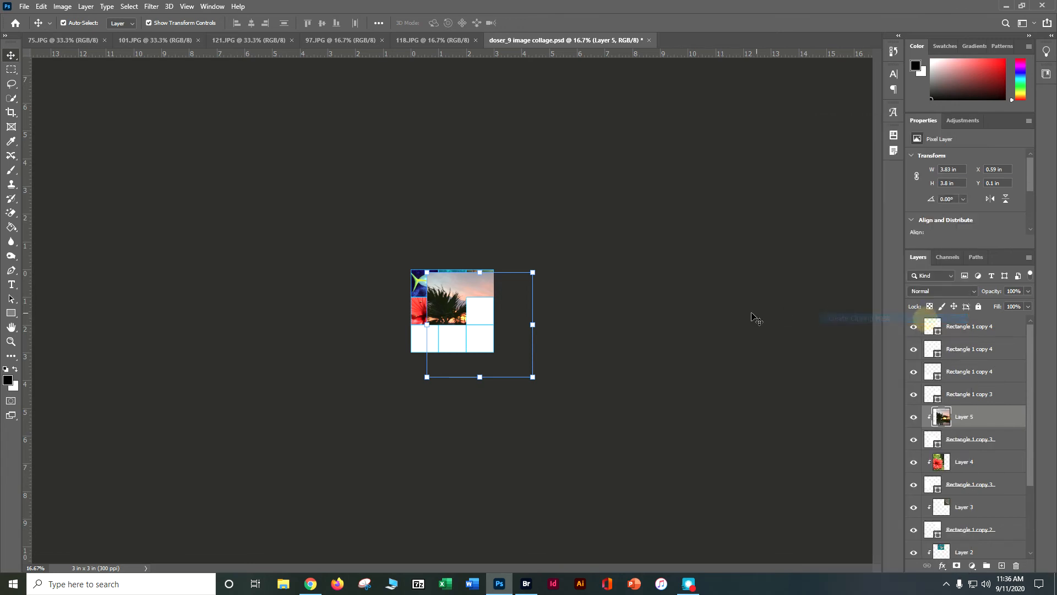
# Shrink and reposition the clipped sunset photo so the sun and palm fronds fill the center square, and deselect it
pyautogui.moveTo(452, 308)
pyautogui.mouseDown()
pyautogui.moveTo(433, 296)
pyautogui.moveTo(425, 304)
pyautogui.moveTo(450, 303)
pyautogui.mouseUp()
pyautogui.hotkey('ctrl', '+')
pyautogui.hotkey('ctrl', '+')
pyautogui.hotkey('ctrl', '+')
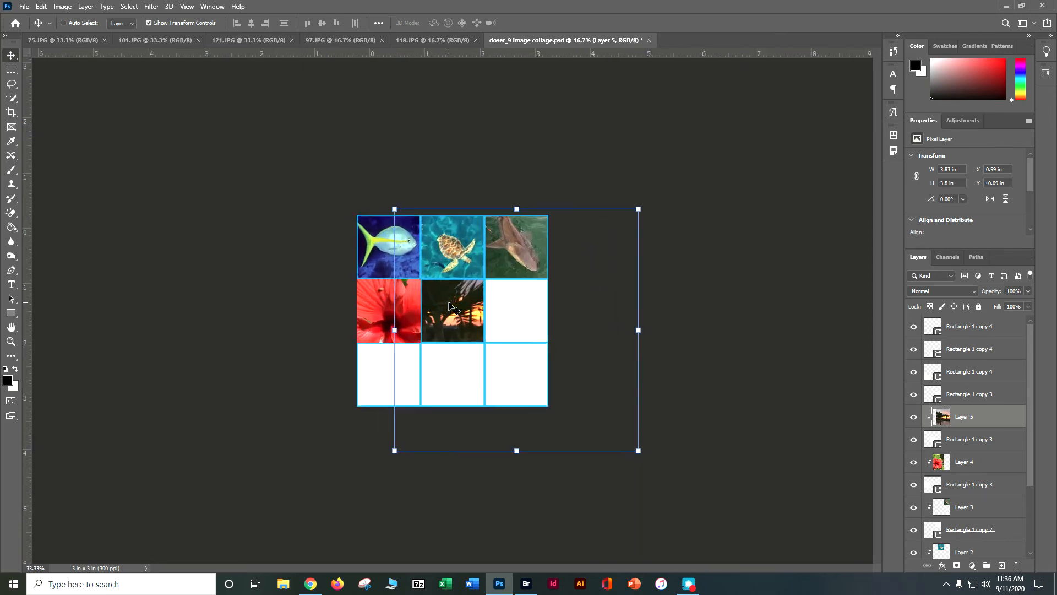
pyautogui.hotkey('ctrl', '+')
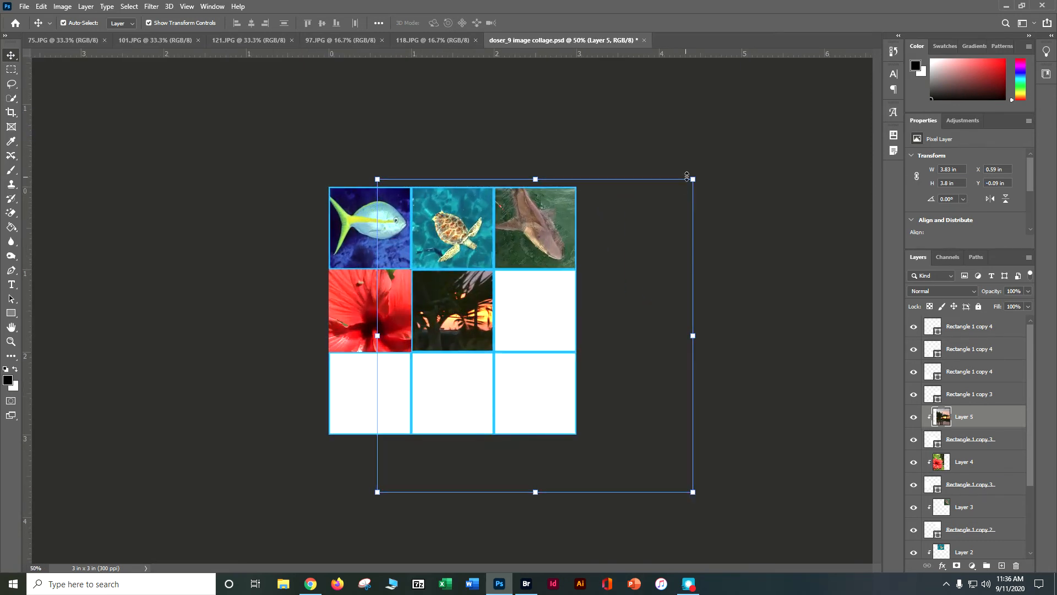
pyautogui.moveTo(697, 181); pyautogui.dragTo(560, 277)
pyautogui.moveTo(466, 308); pyautogui.dragTo(462, 249)
pyautogui.click(647, 306)
pyautogui.click(647, 307)
# Close 118.JPG and copy the sailboat photo from 97.JPG into the collage directly above the middle-right square's layer
pyautogui.click(567, 312)
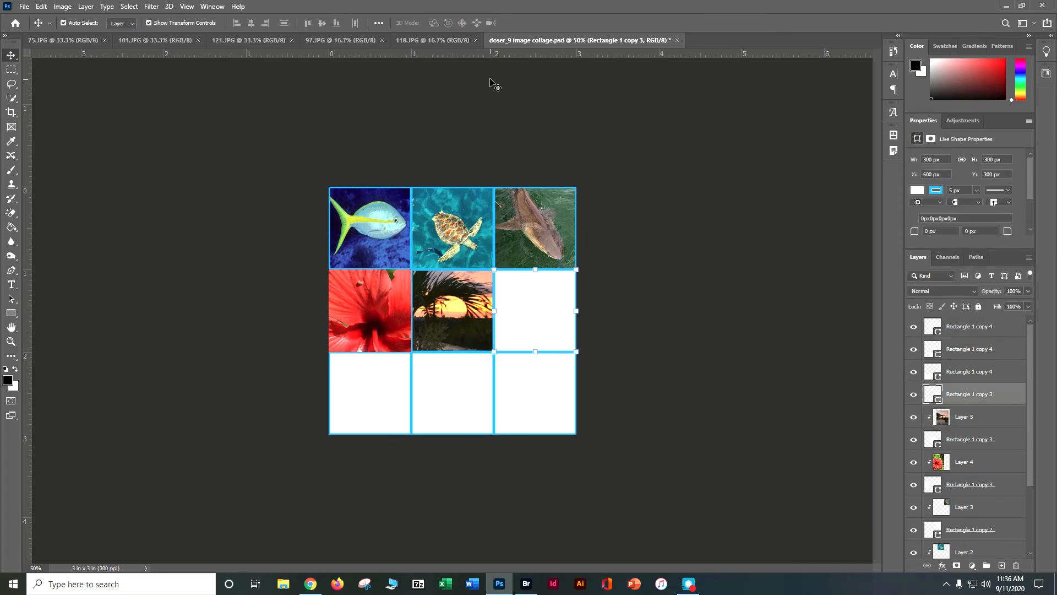
pyautogui.click(440, 40)
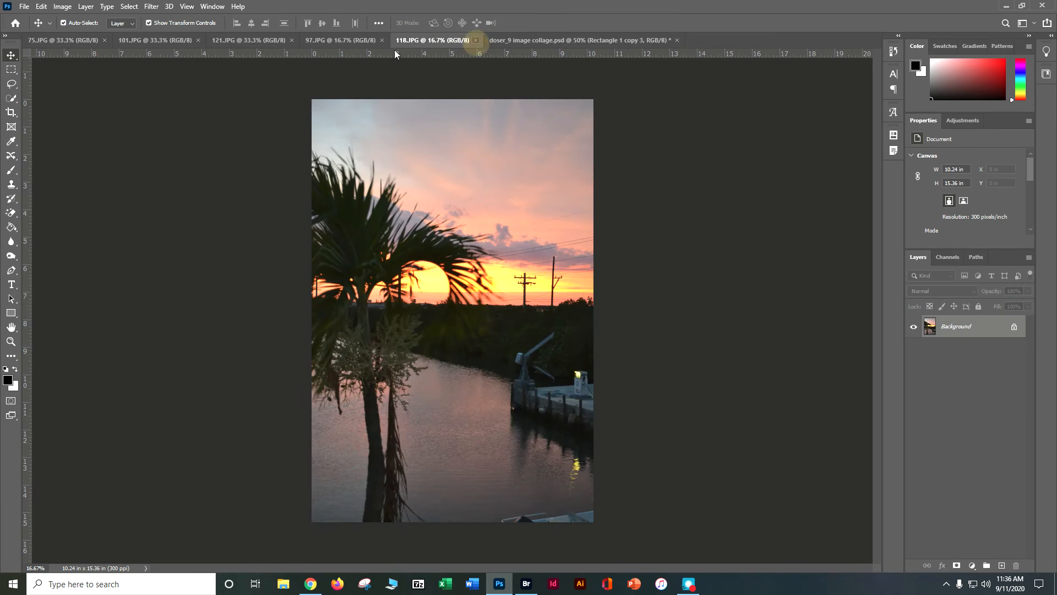
pyautogui.click(476, 40)
pyautogui.click(365, 38)
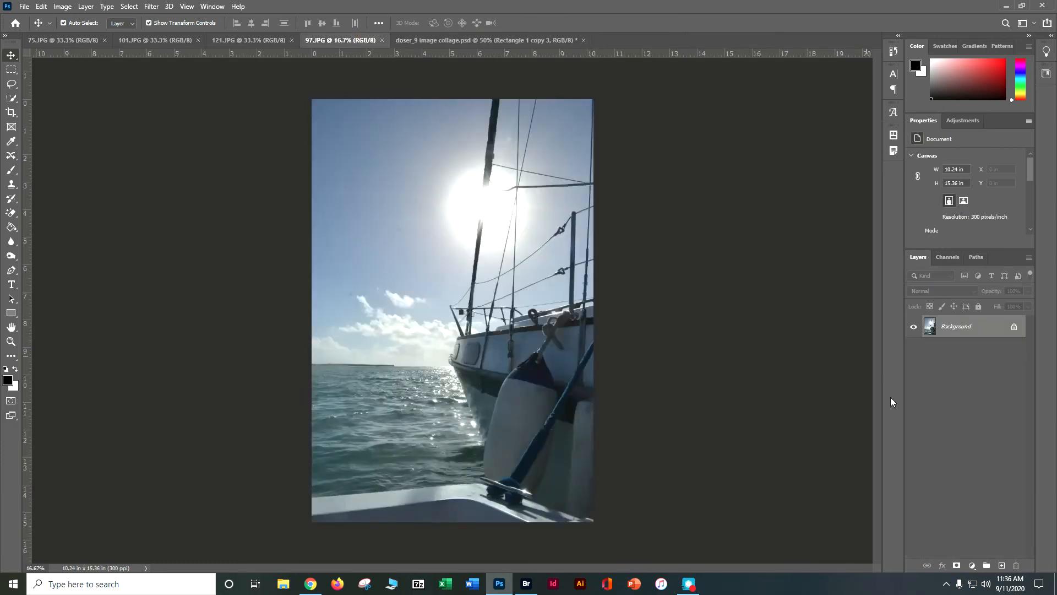
pyautogui.moveTo(927, 332); pyautogui.dragTo(544, 343)
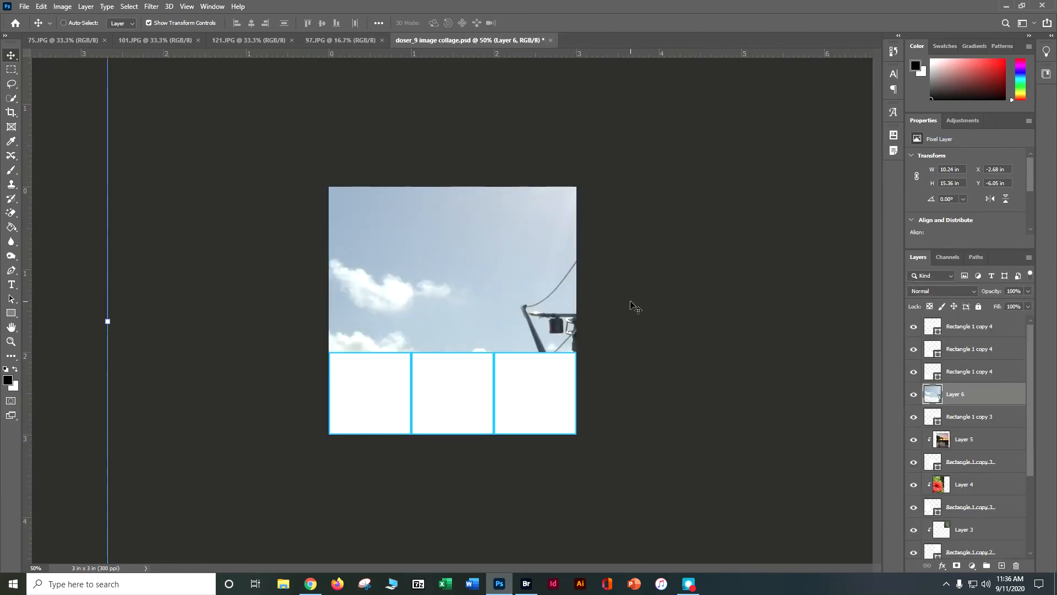
# Scale the sailboat photo to about 2.68 in wide by 2.99 in high, with the boat over the middle-right square
pyautogui.hotkey('ctrl', '-')
pyautogui.hotkey('ctrl', '-')
pyautogui.hotkey('ctrl', '-')
pyautogui.hotkey('ctrl', '-')
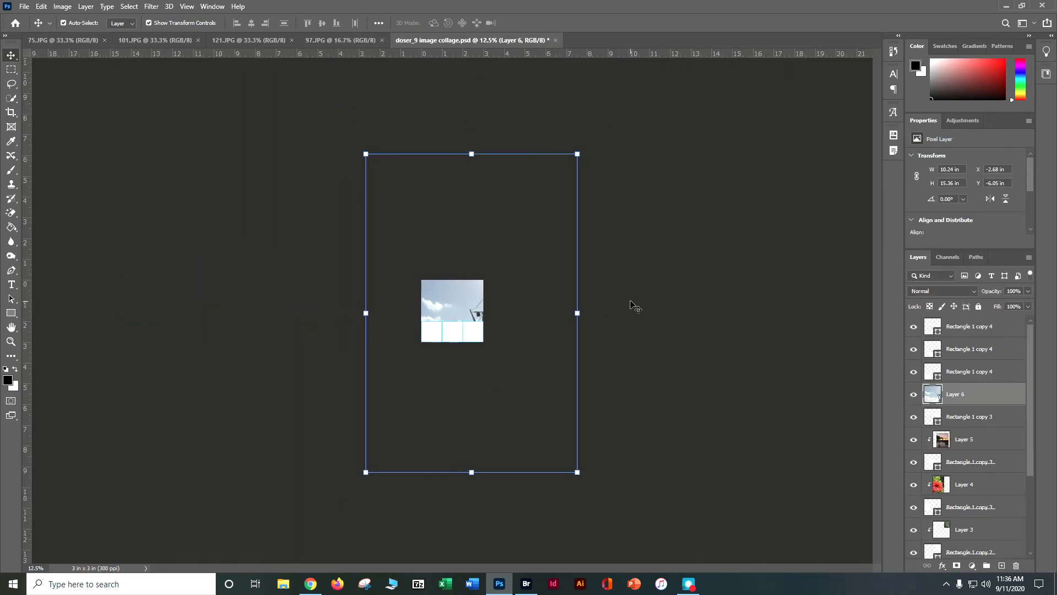
pyautogui.moveTo(578, 153); pyautogui.dragTo(478, 293)
pyautogui.press('Return')
# Clip the sailboat photo to the middle-right square with a clipping mask and deselect it
pyautogui.hotkey('ctrl', '+')
pyautogui.hotkey('ctrl', '+')
pyautogui.hotkey('ctrl', '+')
pyautogui.hotkey('ctrl', '+')
pyautogui.hotkey('ctrl', '+')
pyautogui.hotkey('ctrl', '+')
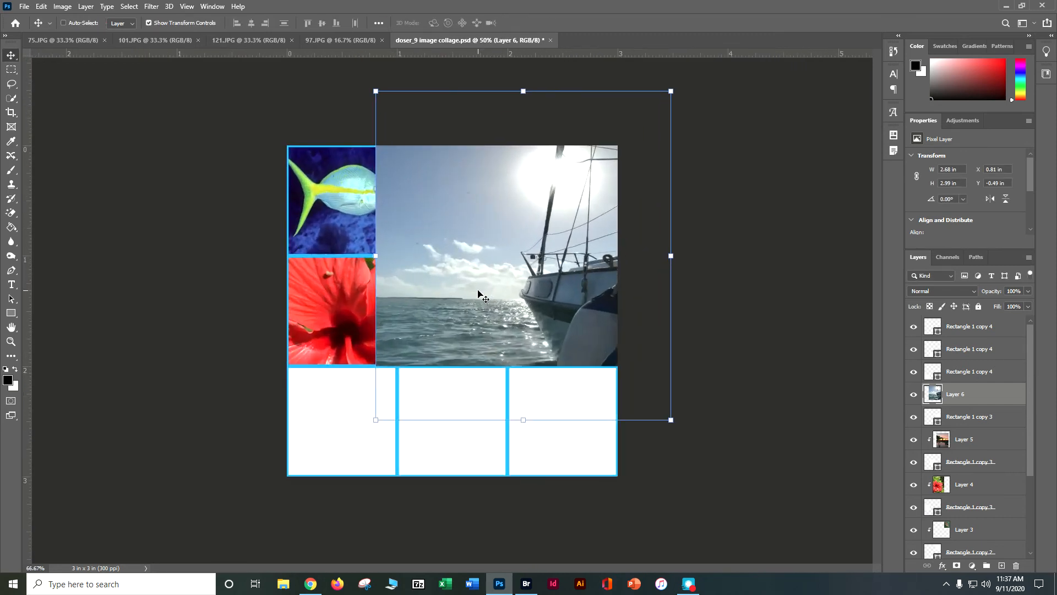
pyautogui.rightClick(958, 395)
pyautogui.click(880, 325)
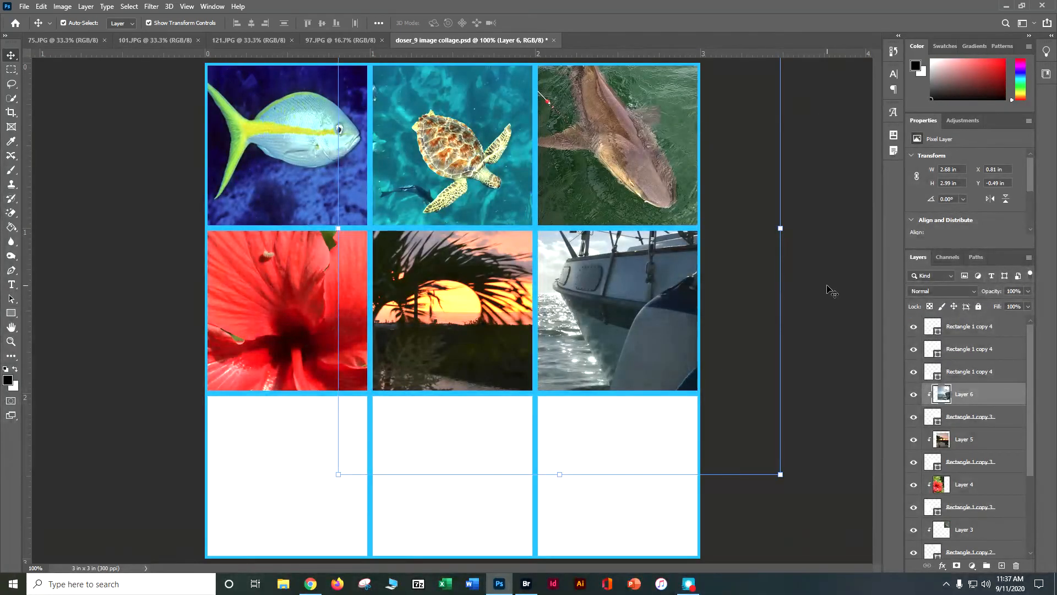
pyautogui.click(838, 347)
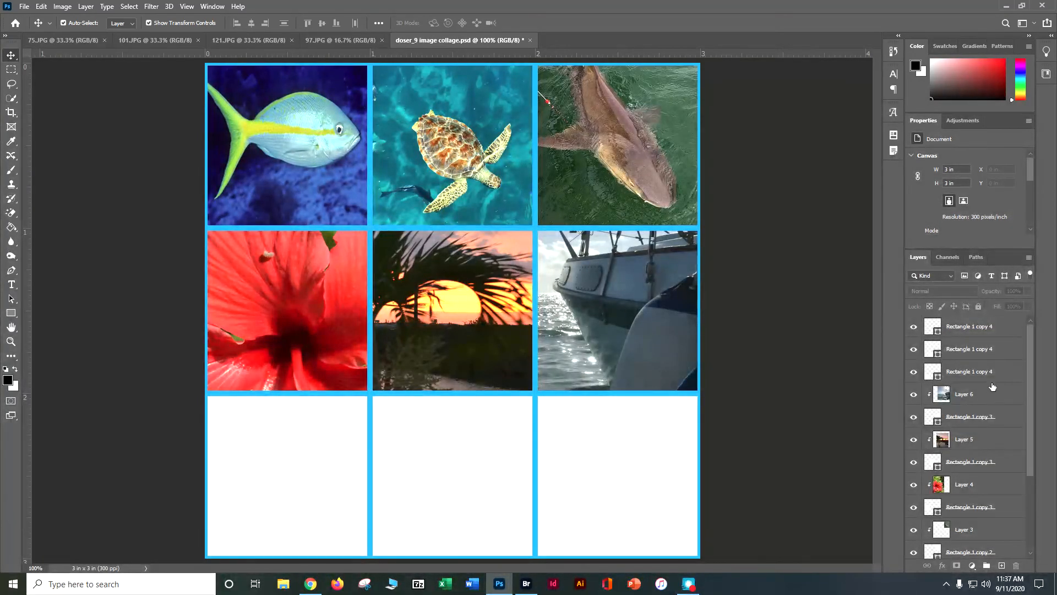
# Close 97.JPG and copy the lizard photo from 121.JPG into the collage directly above the bottom-left square's layer
pyautogui.click(349, 40)
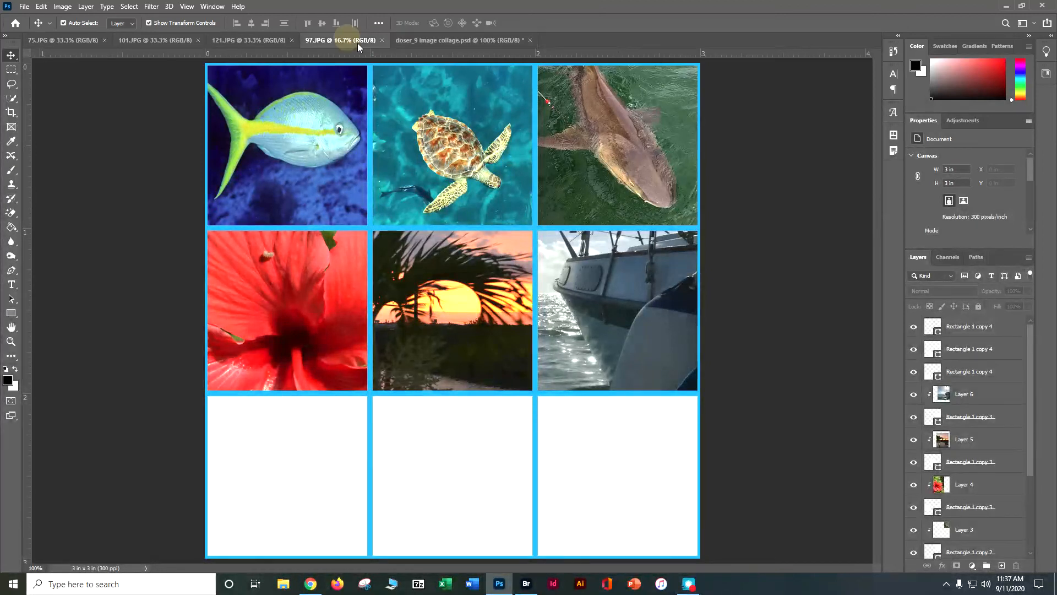
pyautogui.click(384, 40)
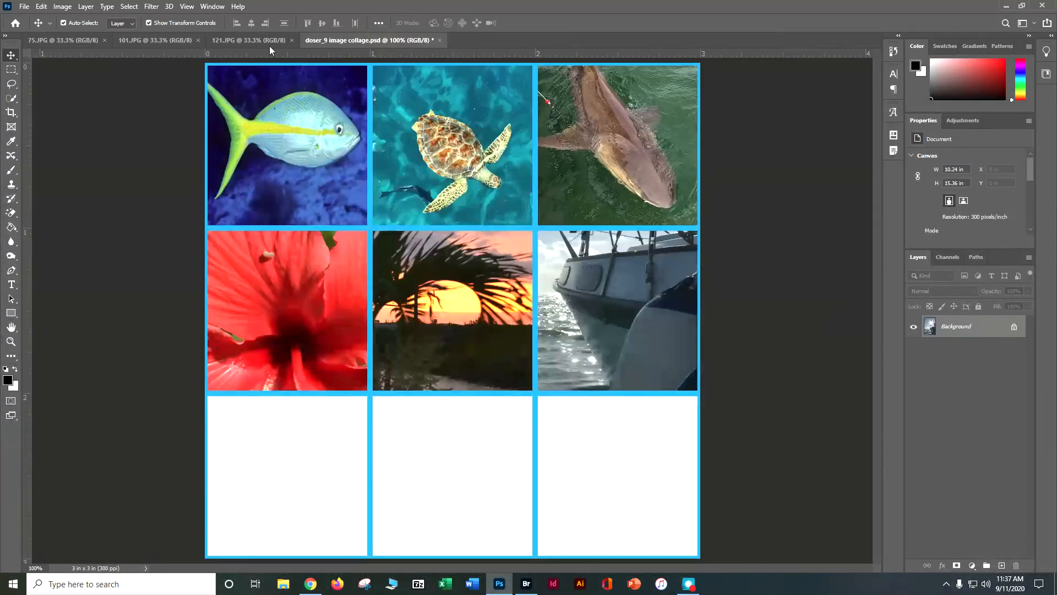
pyautogui.click(266, 43)
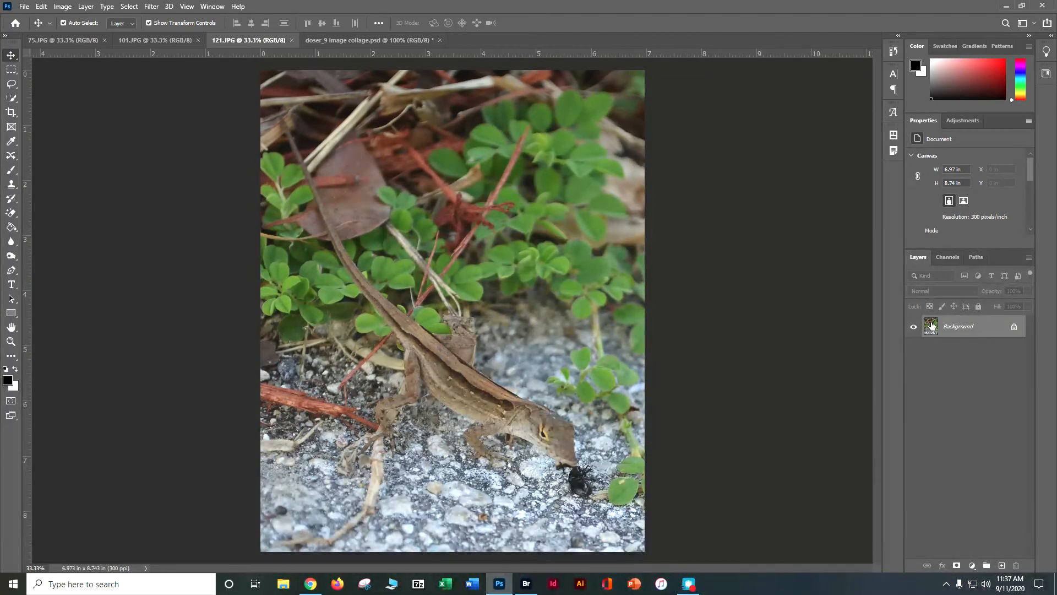
pyautogui.moveTo(939, 327); pyautogui.dragTo(283, 437)
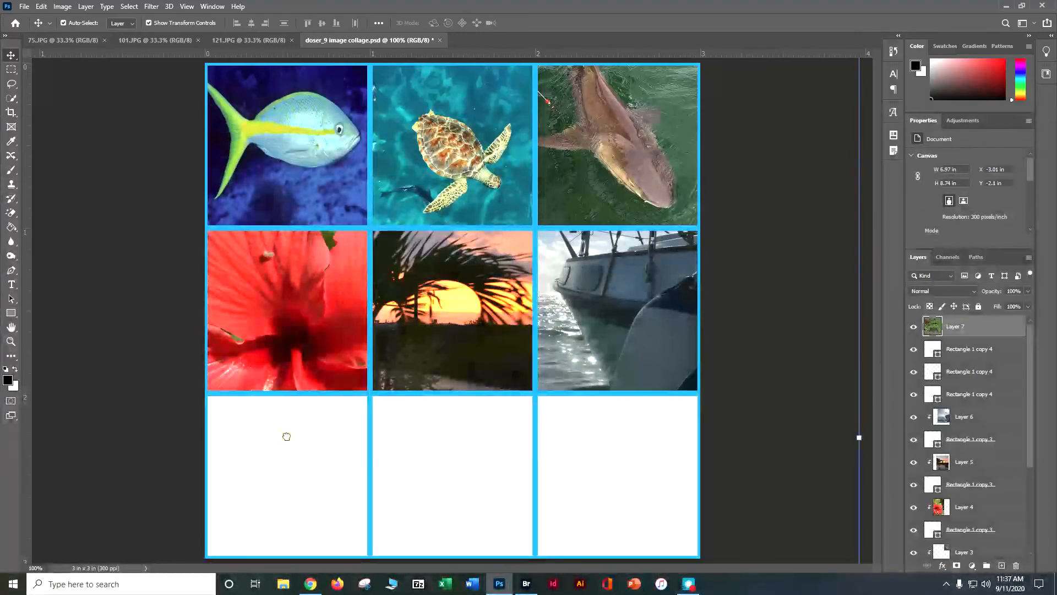
pyautogui.moveTo(956, 331); pyautogui.dragTo(976, 391)
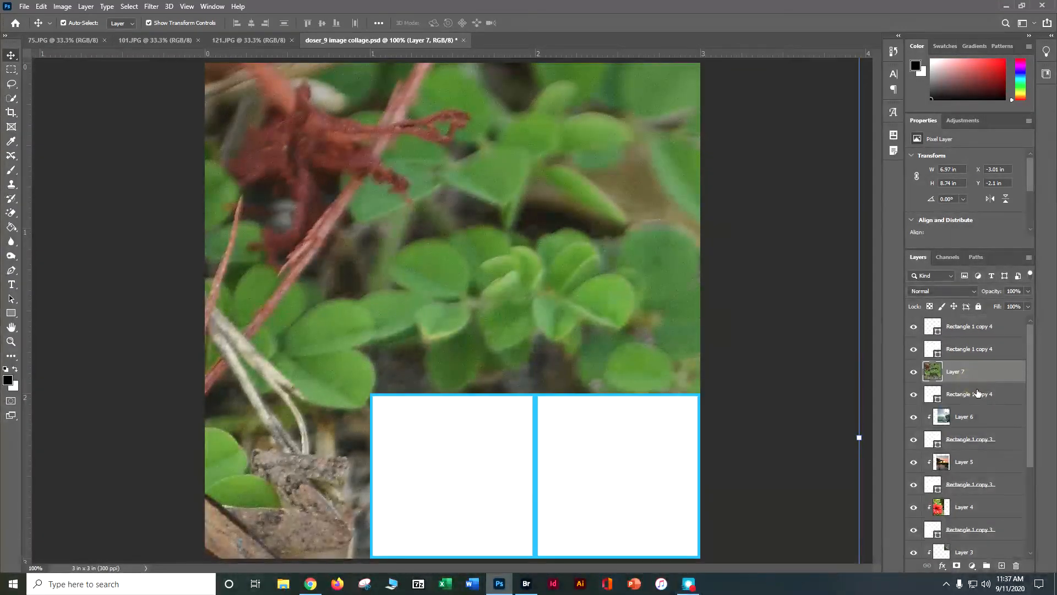
# Scale the lizard photo to about 2.63 in wide by 2.62 in high, with the lizard's head over the bottom-left square
pyautogui.hotkey('ctrl', '-')
pyautogui.hotkey('ctrl', '-')
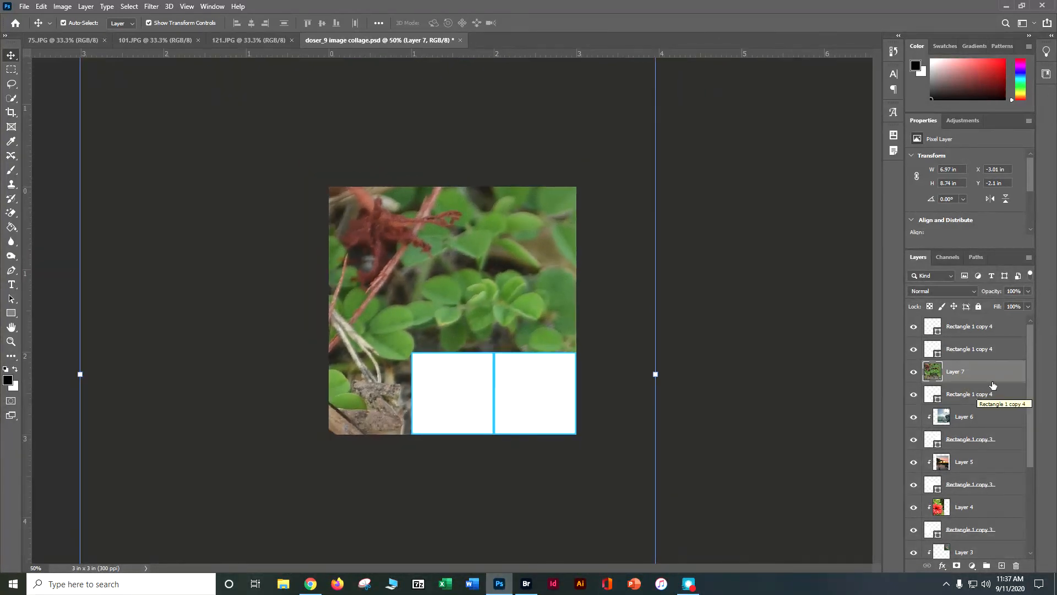
pyautogui.hotkey('ctrl', '-')
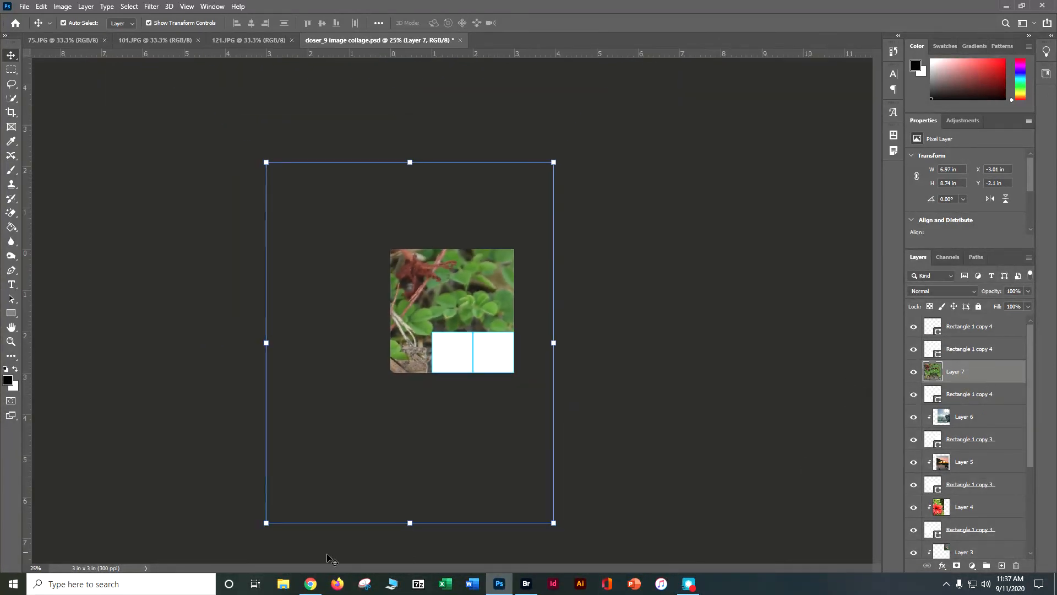
pyautogui.moveTo(267, 523); pyautogui.dragTo(353, 363)
pyautogui.moveTo(468, 292); pyautogui.dragTo(410, 356)
pyautogui.moveTo(385, 331); pyautogui.dragTo(385, 325)
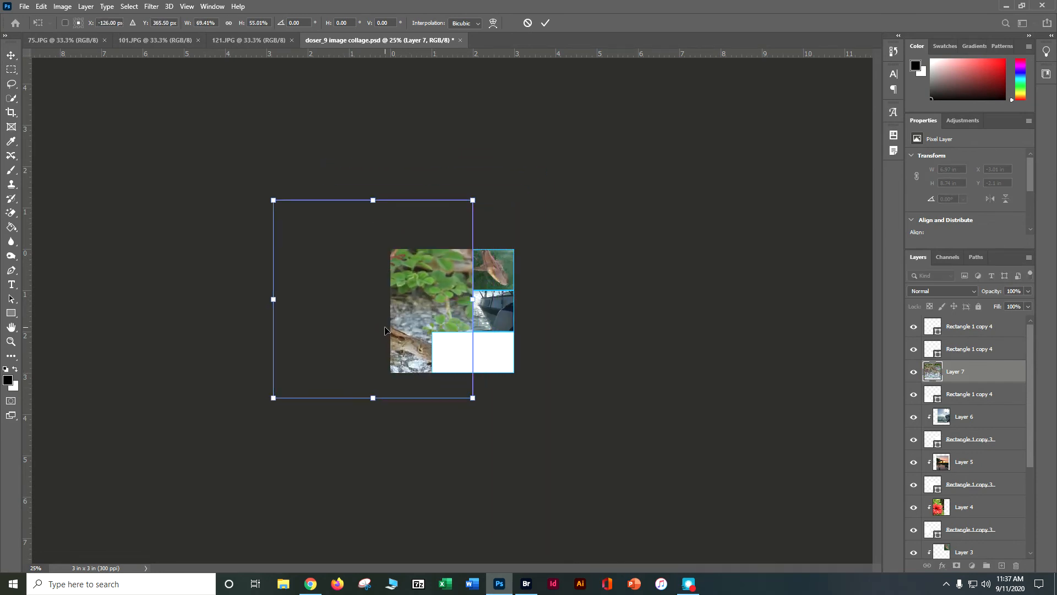
pyautogui.moveTo(272, 198); pyautogui.dragTo(388, 315)
pyautogui.press('Return')
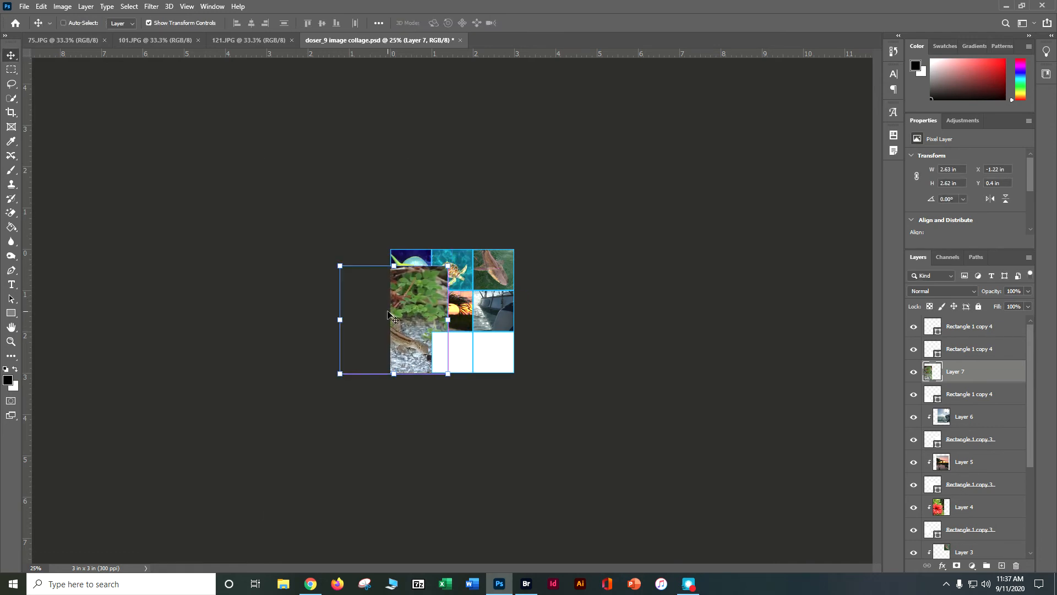
# Clip the lizard photo to the bottom-left square with a clipping mask
pyautogui.hotkey('ctrl', '1')
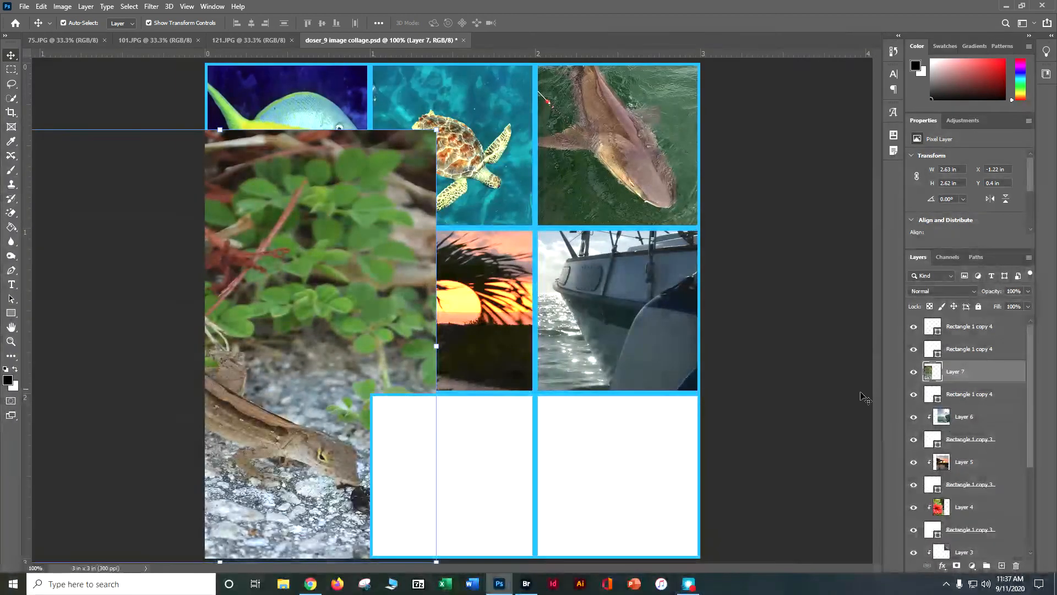
pyautogui.rightClick(959, 378)
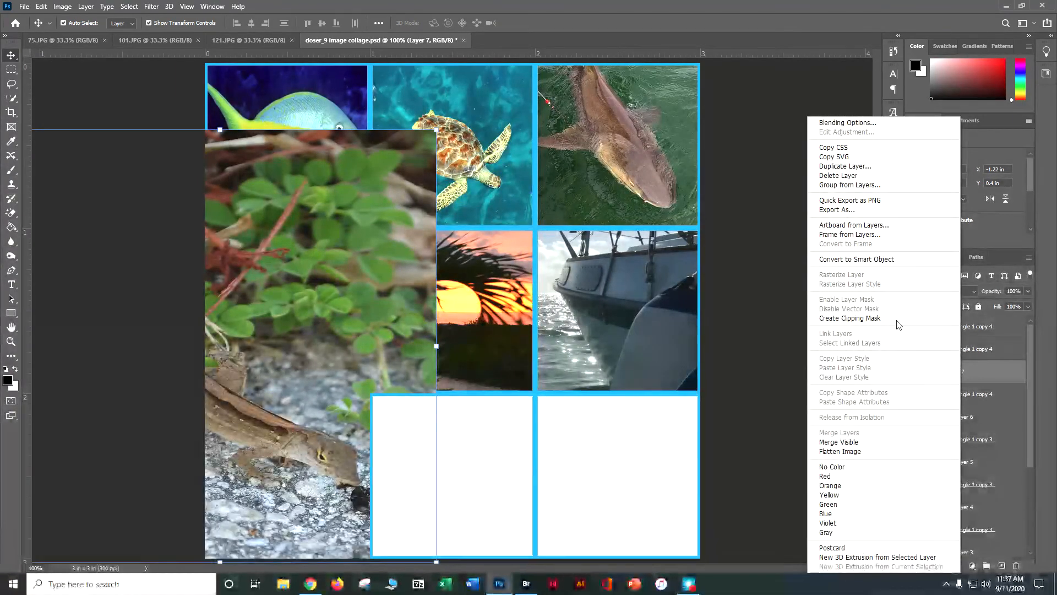
pyautogui.click(835, 318)
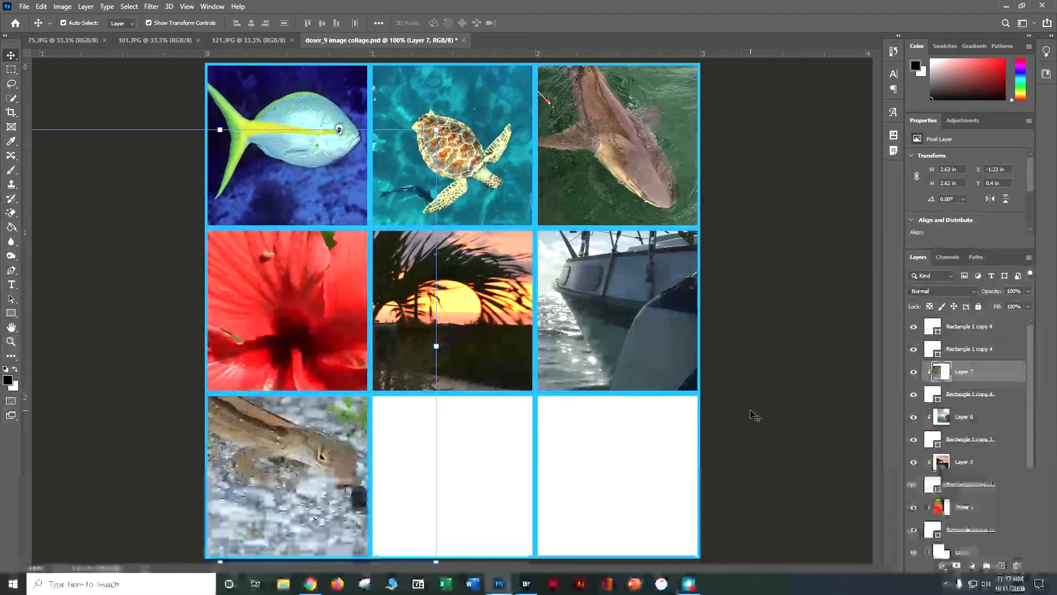
# Close 121.JPG and copy the blue life-ring photo from 101.JPG into the collage directly above the bottom-center square's layer
pyautogui.click(477, 460)
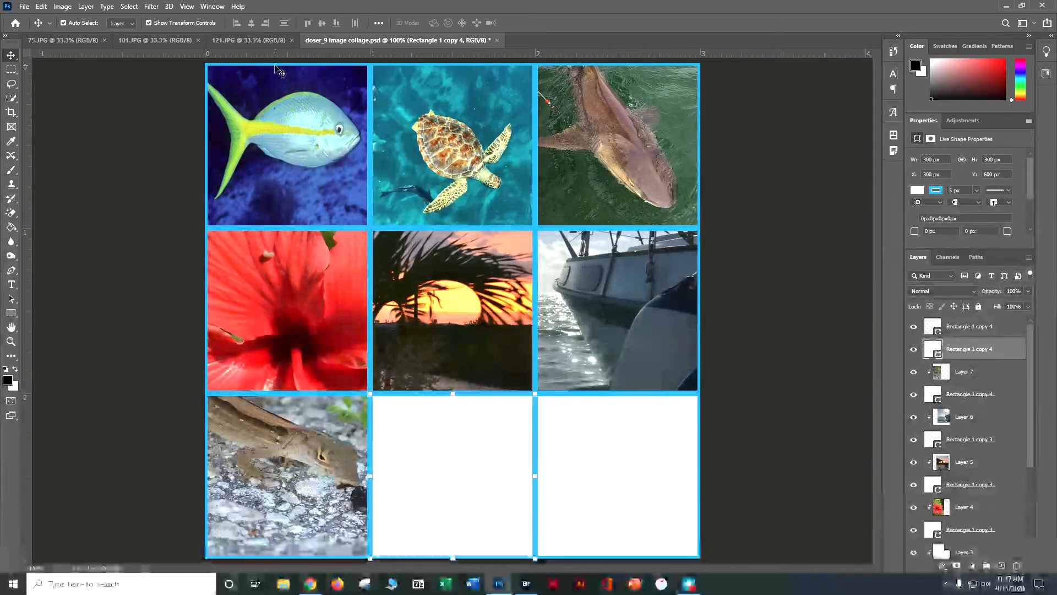
pyautogui.click(267, 46)
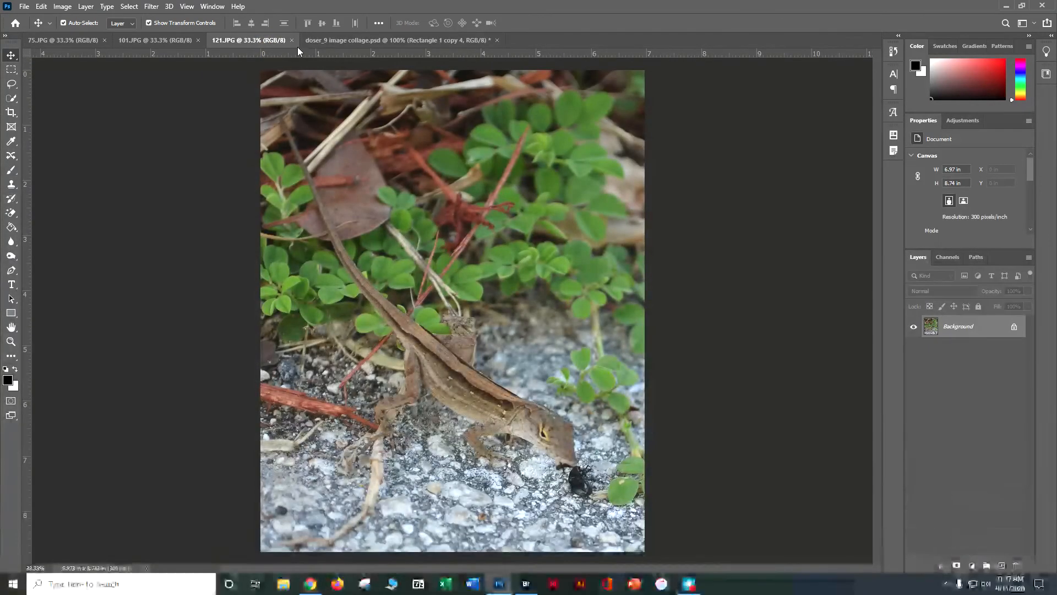
pyautogui.click(291, 40)
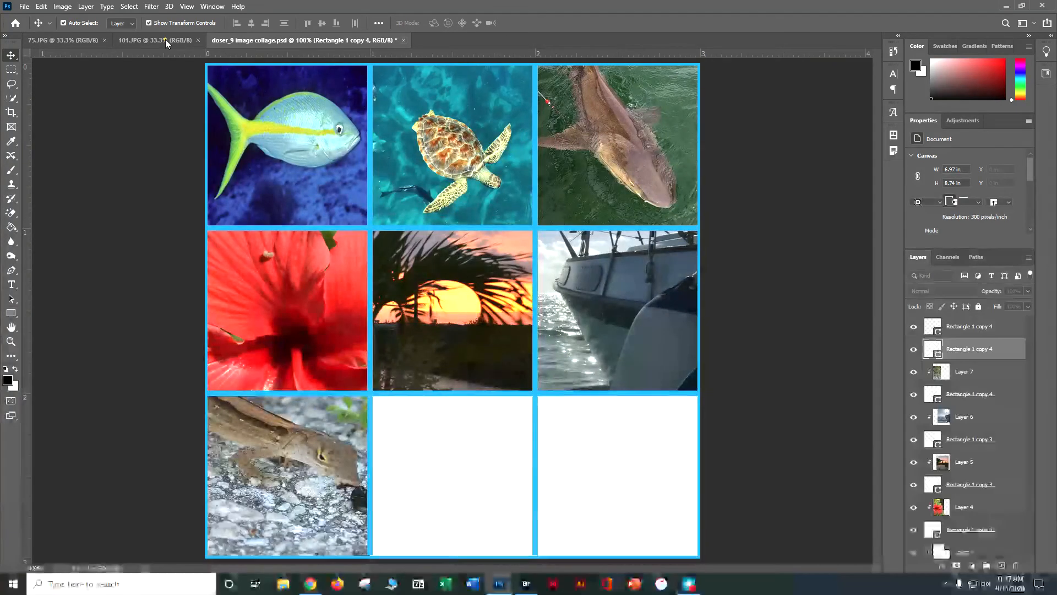
pyautogui.click(165, 40)
pyautogui.moveTo(935, 327); pyautogui.dragTo(428, 467)
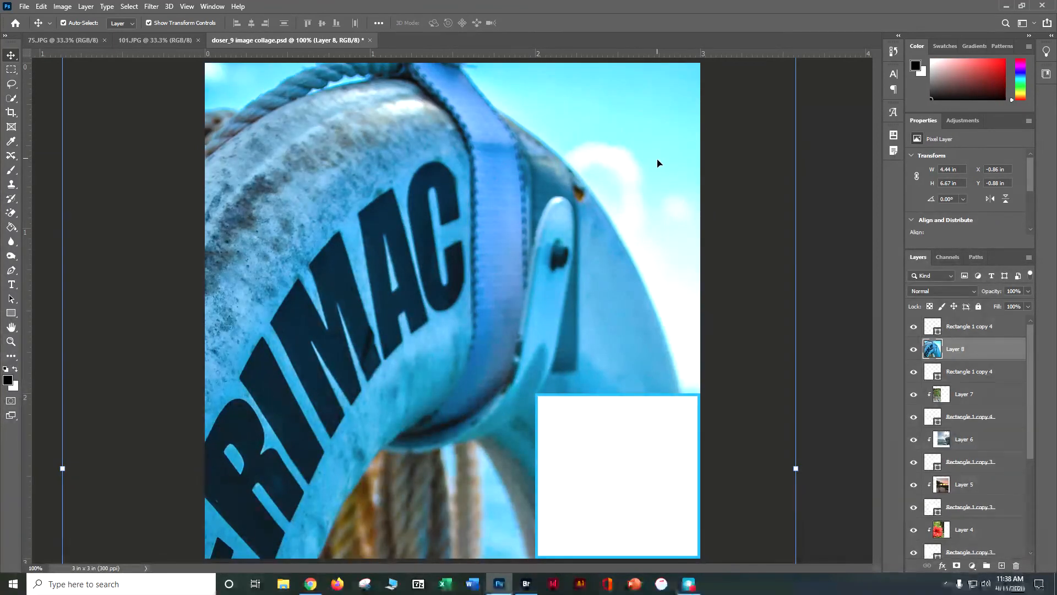
# Scale the life-ring photo to about 1.89 in wide by 1.79 in high, with the ring over the bottom-center square
pyautogui.hotkey('ctrl', '-')
pyautogui.hotkey('ctrl', '-')
pyautogui.hotkey('ctrl', '-')
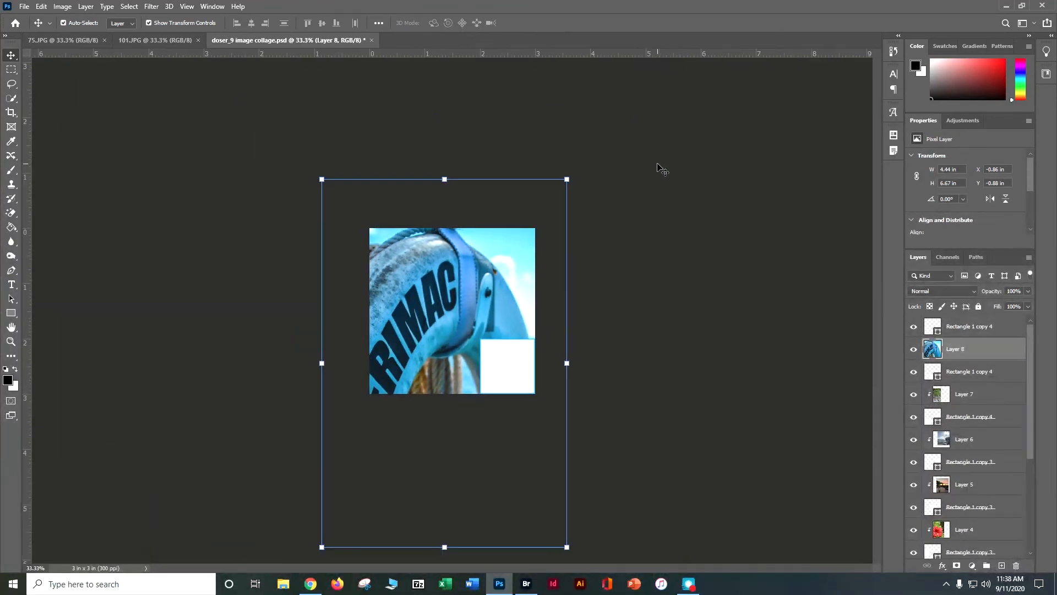
pyautogui.moveTo(323, 176); pyautogui.dragTo(485, 361)
pyautogui.press('Return')
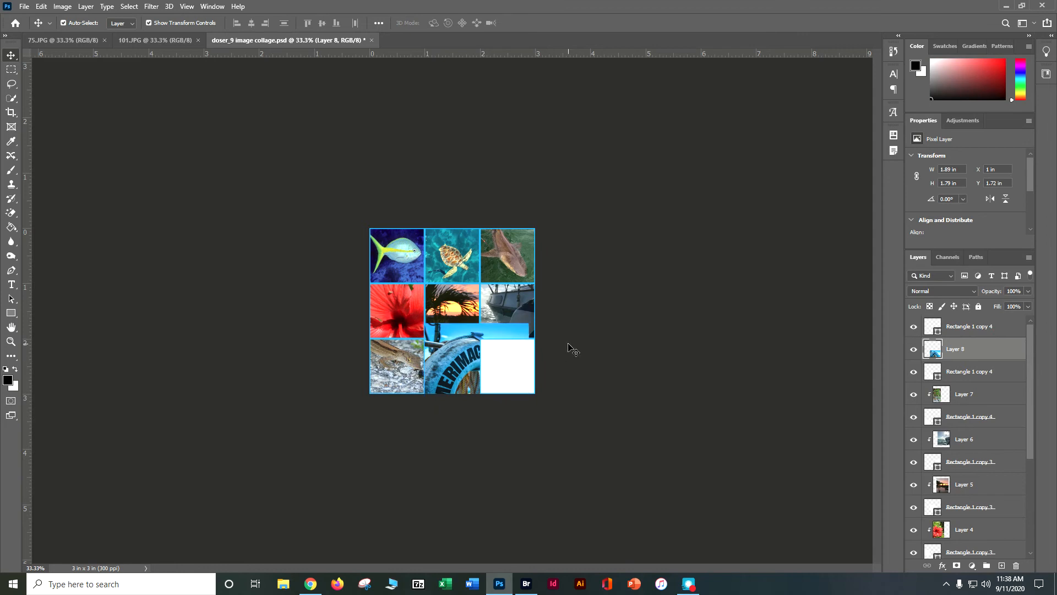
# Clip the life-ring photo to the bottom-center square with a clipping mask
pyautogui.click(568, 352)
pyautogui.click(956, 358)
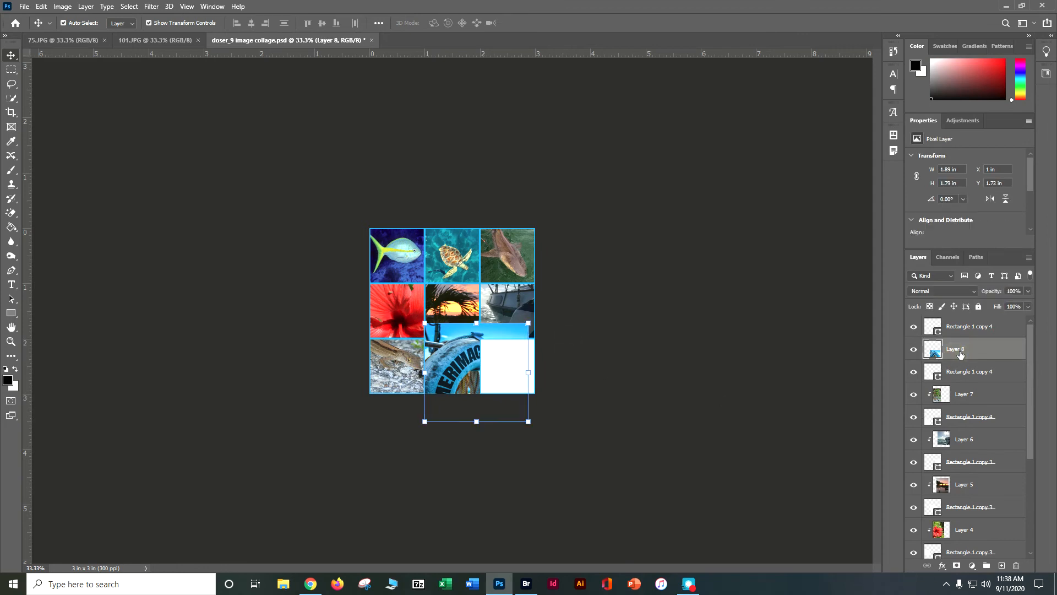
pyautogui.rightClick(960, 356)
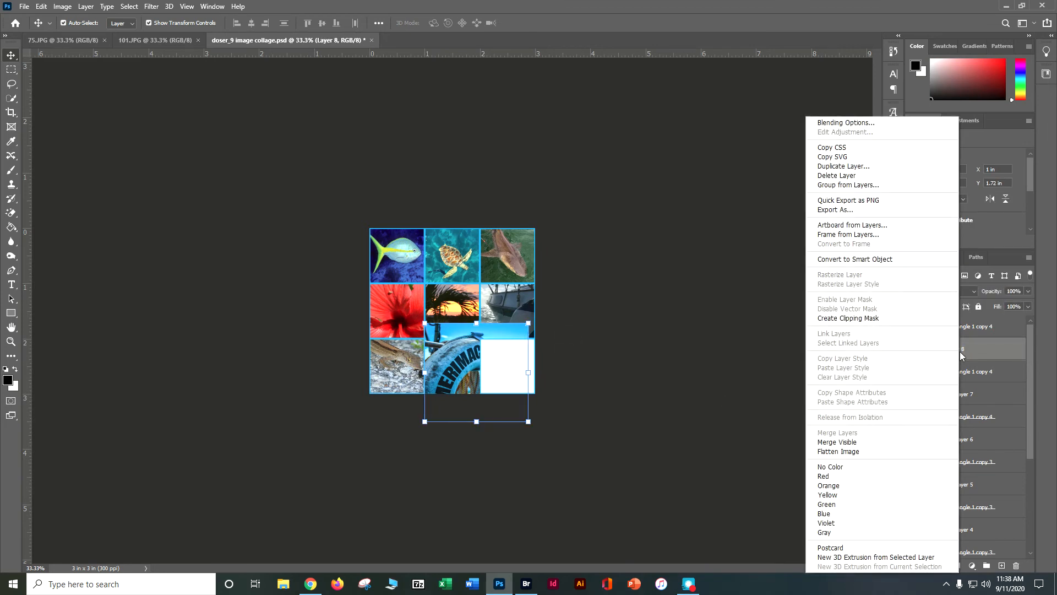
pyautogui.click(896, 318)
pyautogui.click(749, 377)
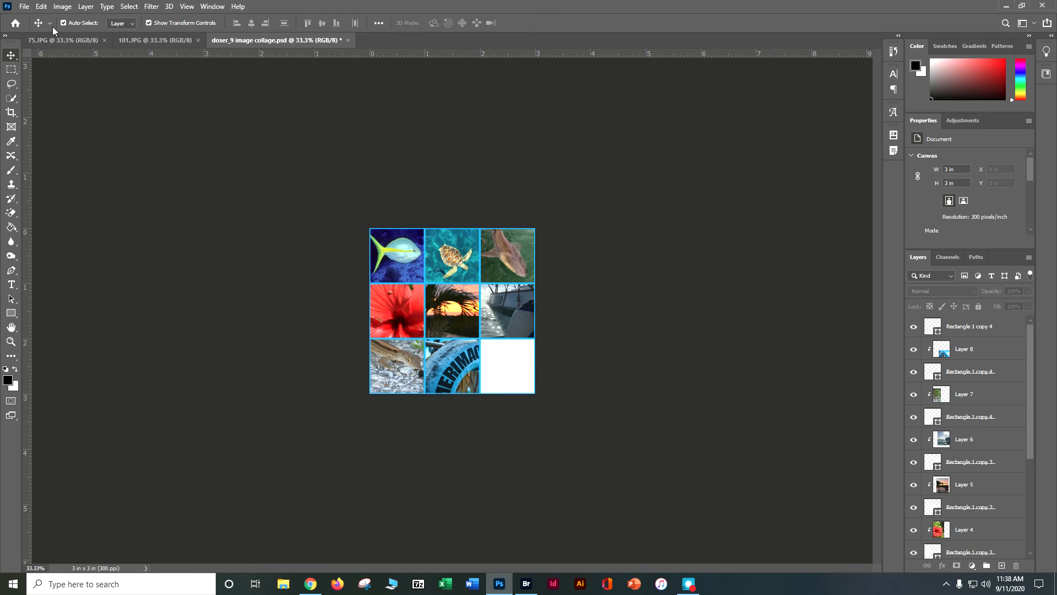
# Close 101.JPG and copy the black-and-white rope photo from 75.JPG into the collage above all other layers
pyautogui.click(141, 41)
pyautogui.click(197, 40)
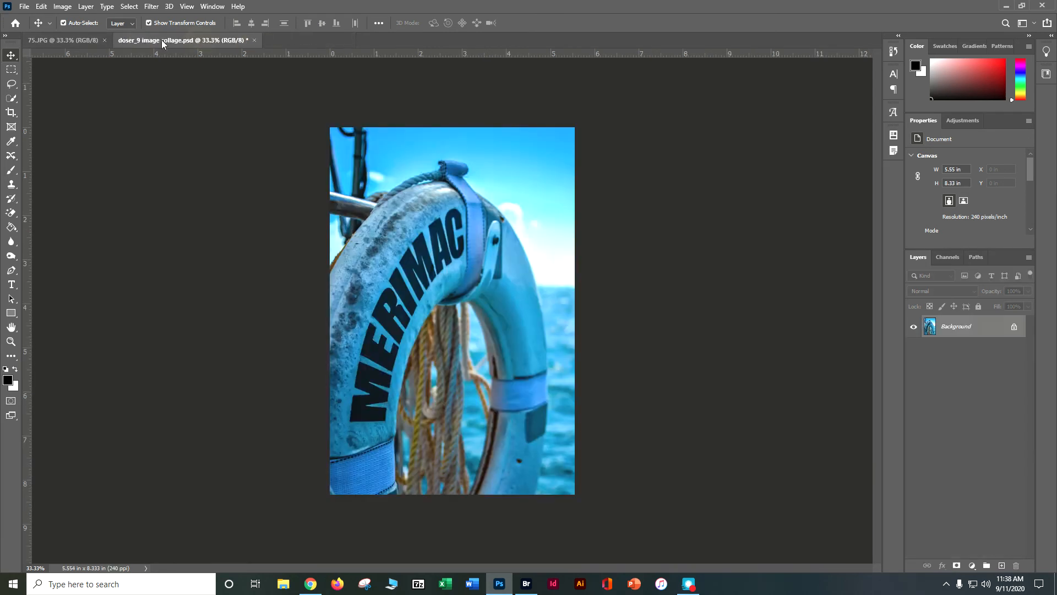
pyautogui.click(66, 40)
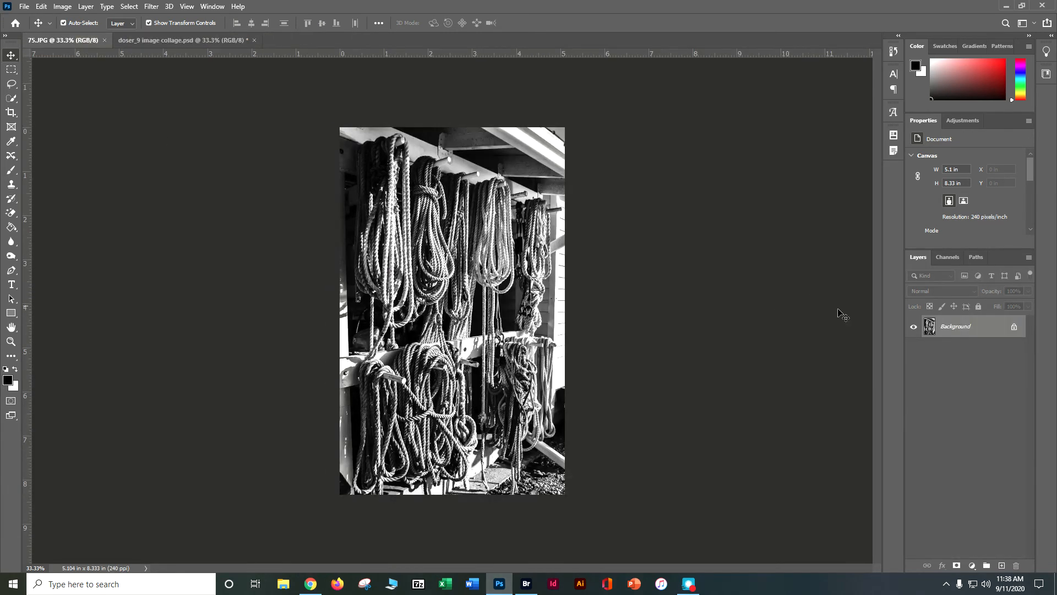
pyautogui.moveTo(923, 329); pyautogui.dragTo(501, 370)
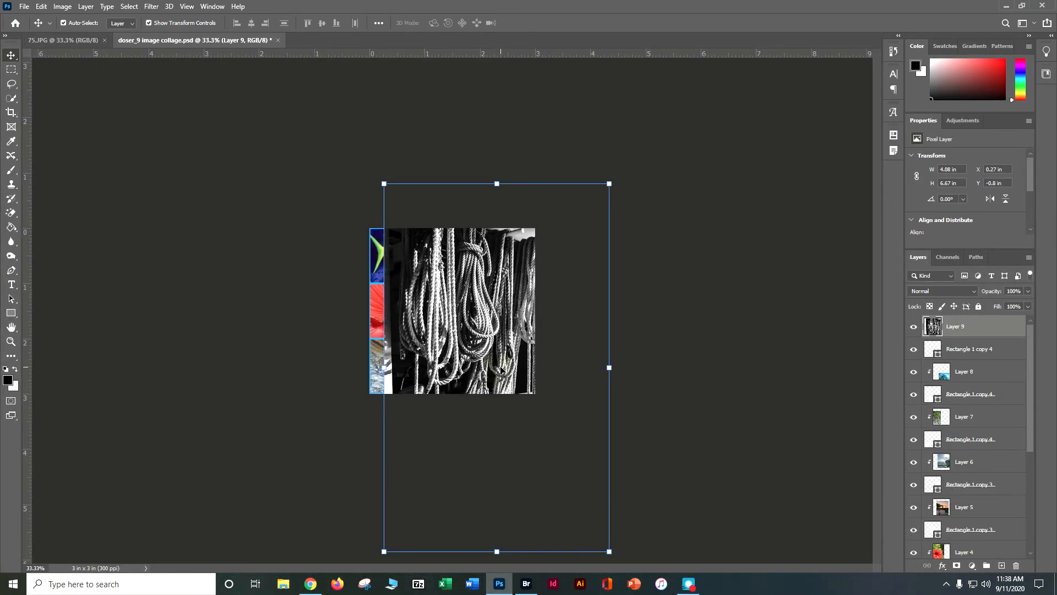
# Scale the rope photo to about 1.73 in wide by 1.89 in high, covering the bottom-right square
pyautogui.moveTo(608, 552); pyautogui.dragTo(520, 391)
pyautogui.press('Return')
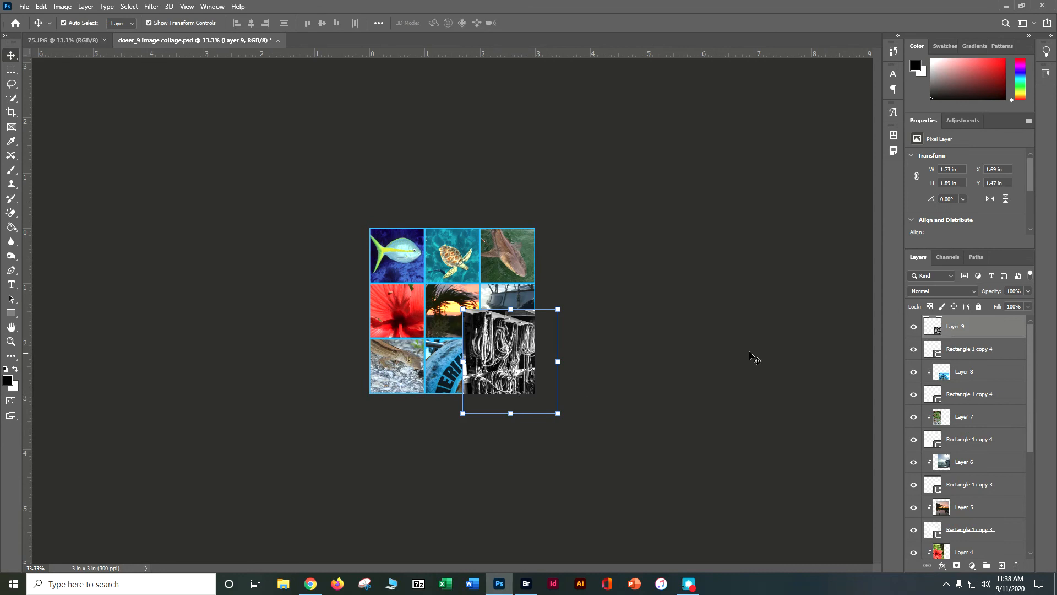
pyautogui.rightClick(993, 340)
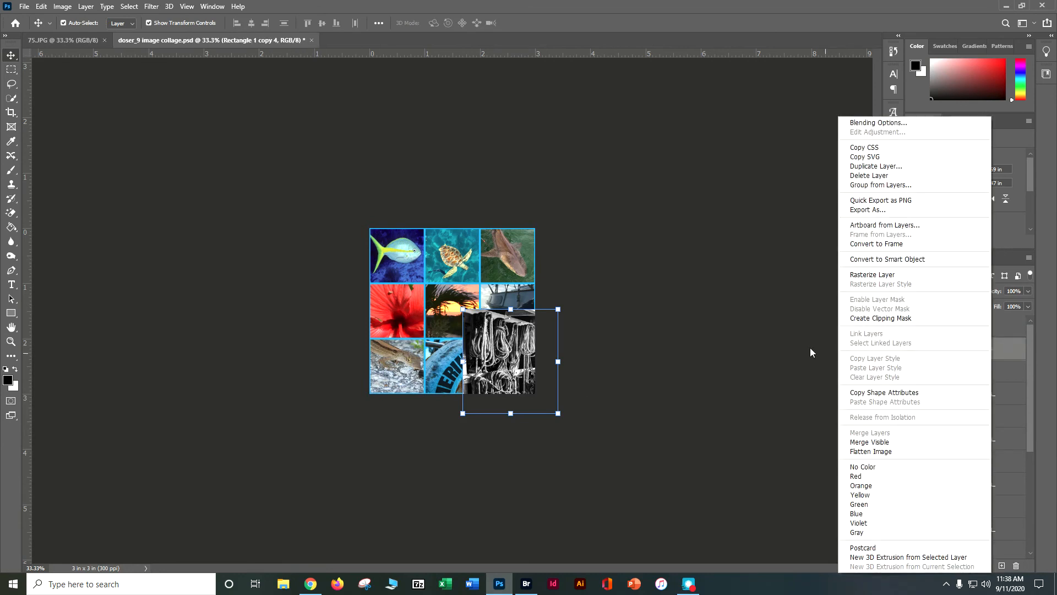
pyautogui.click(882, 317)
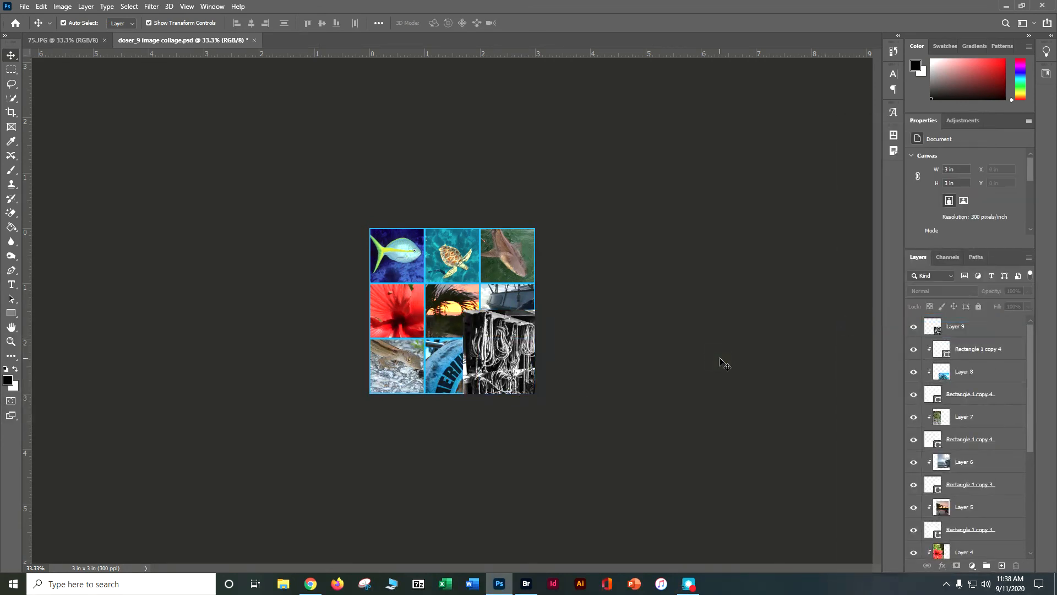
pyautogui.hotkey('ctrl', 'z')
# Clip the rope photo to the bottom-right square with a clipping mask and save the collage
pyautogui.click(971, 327)
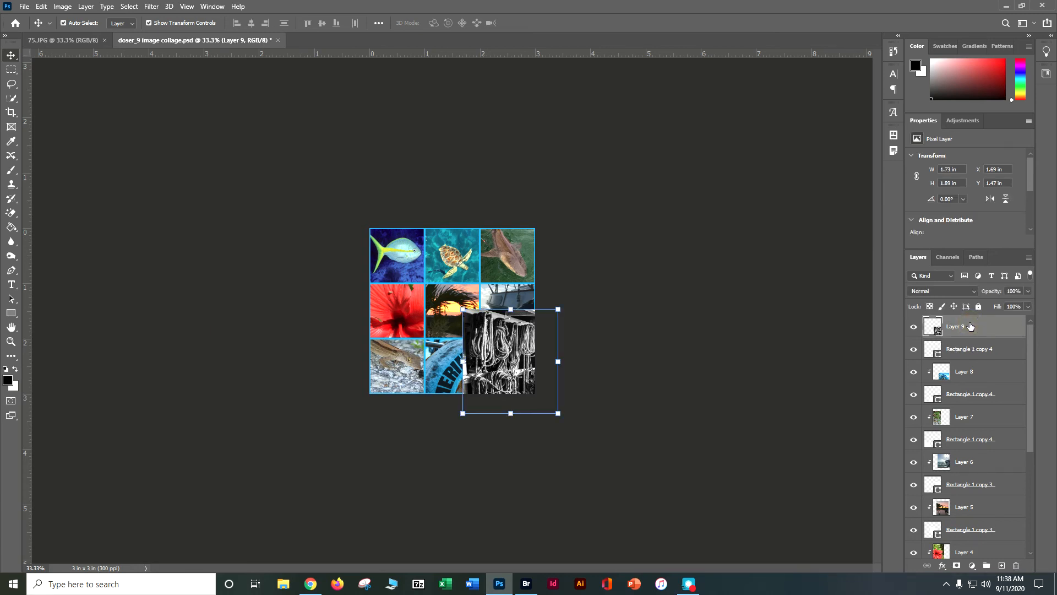
pyautogui.rightClick(971, 326)
pyautogui.click(858, 318)
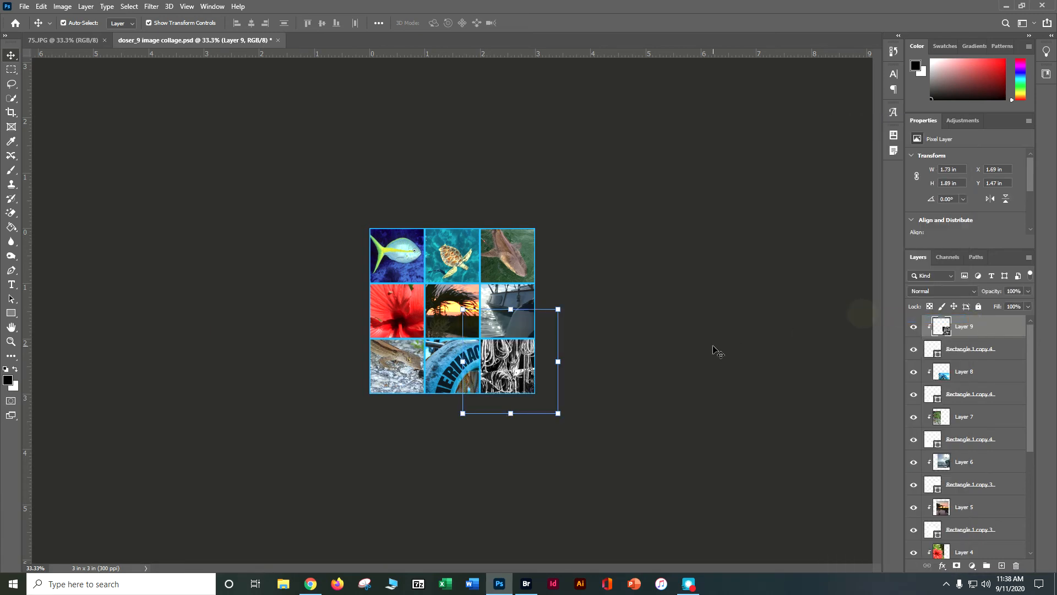
pyautogui.hotkey('ctrl', '+')
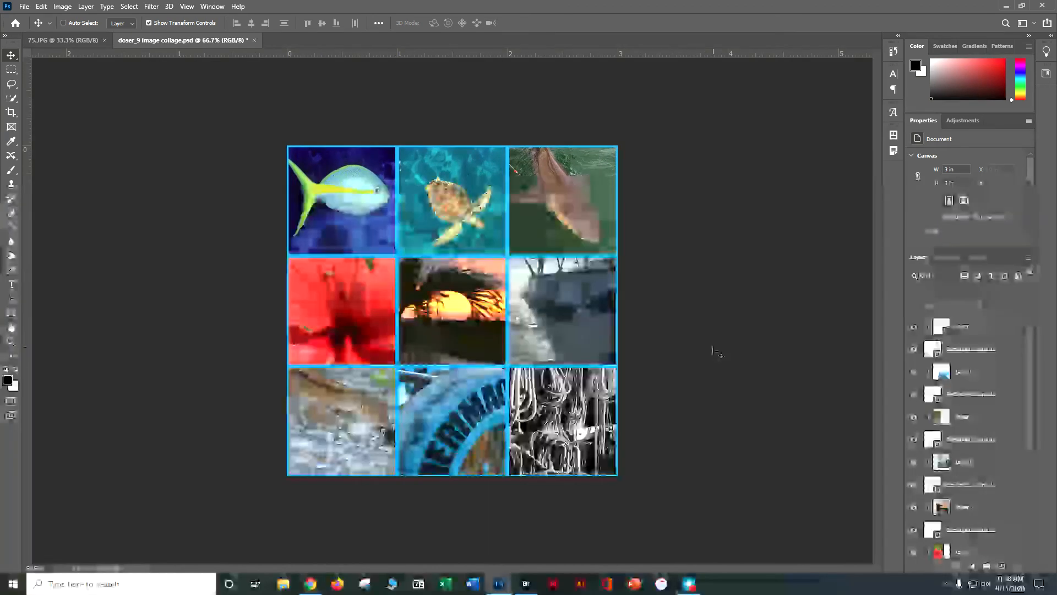
pyautogui.hotkey('ctrl', 's')
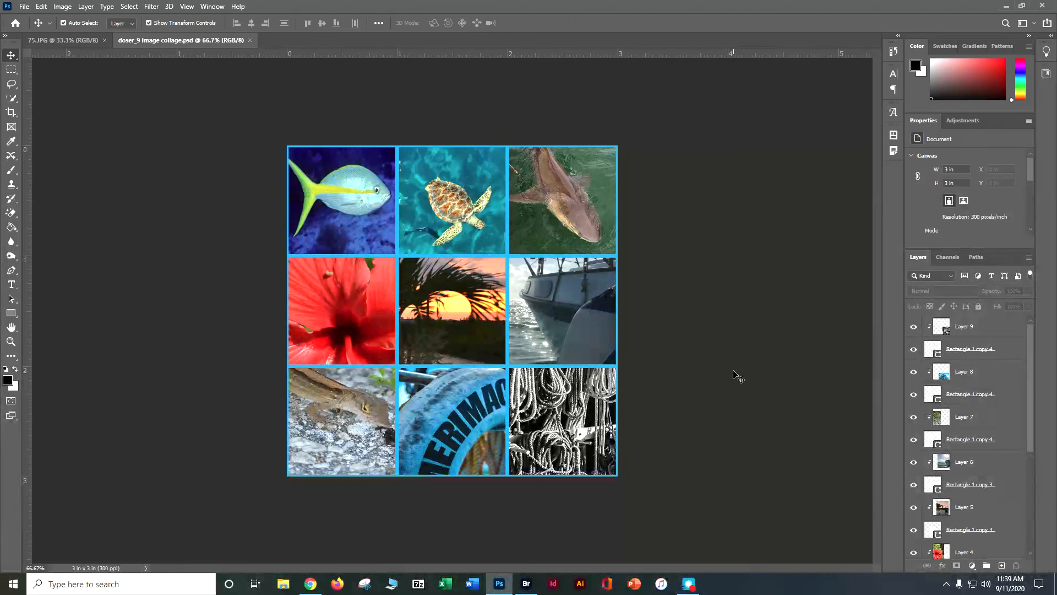
# Add a Curves adjustment layer above the rope photo's layer and apply the Medium Contrast (RGB) preset
pyautogui.click(967, 331)
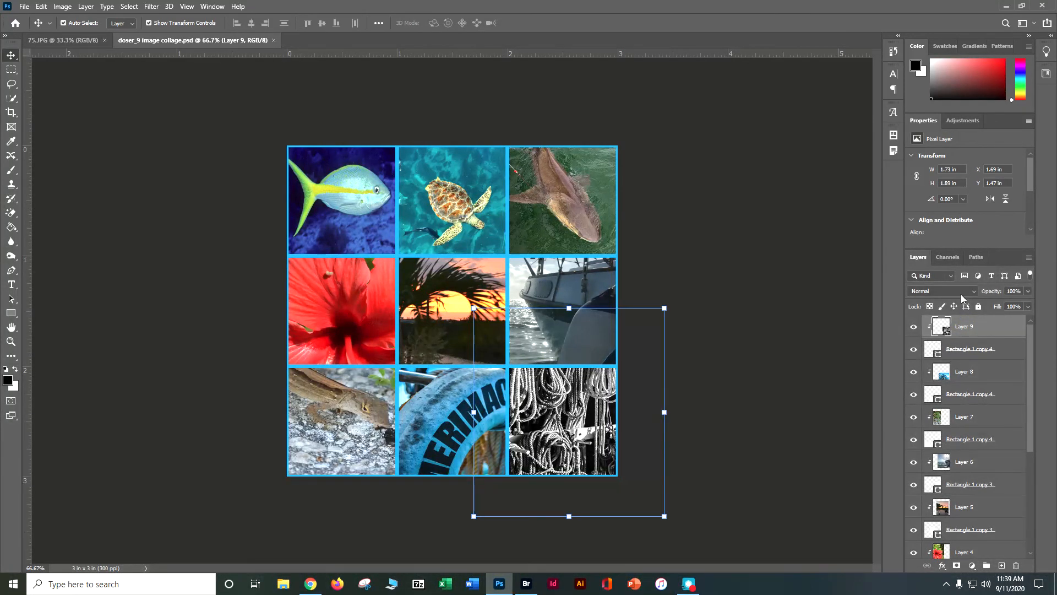
pyautogui.click(968, 124)
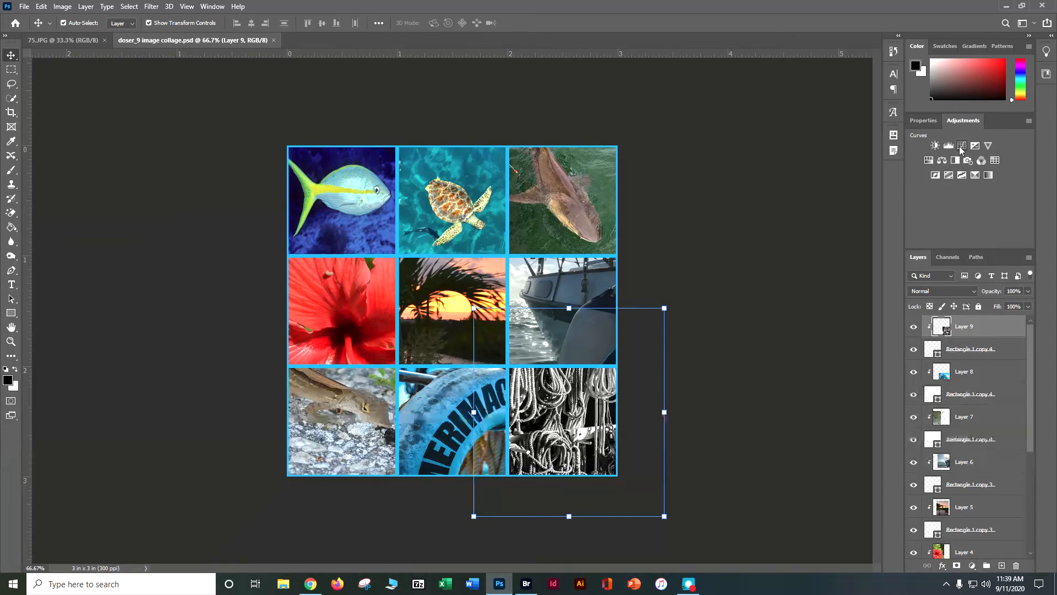
pyautogui.click(960, 146)
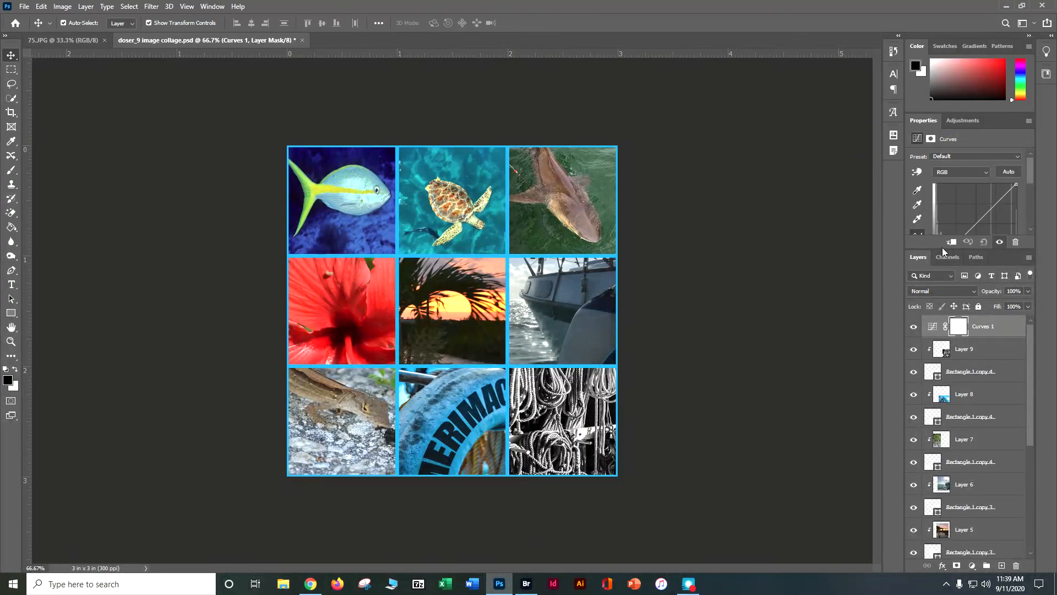
pyautogui.moveTo(941, 249); pyautogui.dragTo(918, 376)
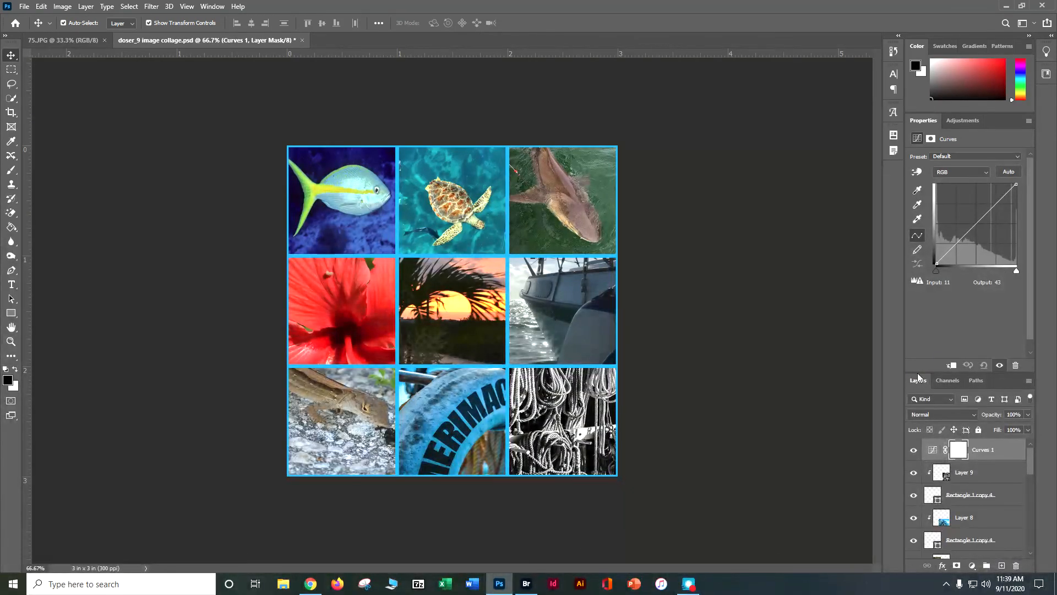
pyautogui.click(986, 157)
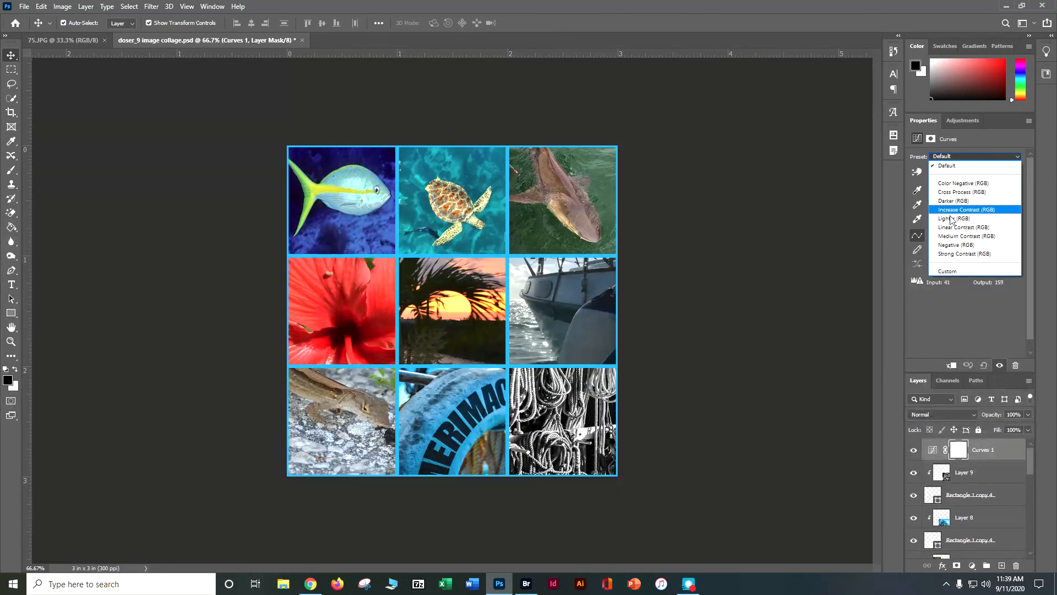
pyautogui.click(950, 237)
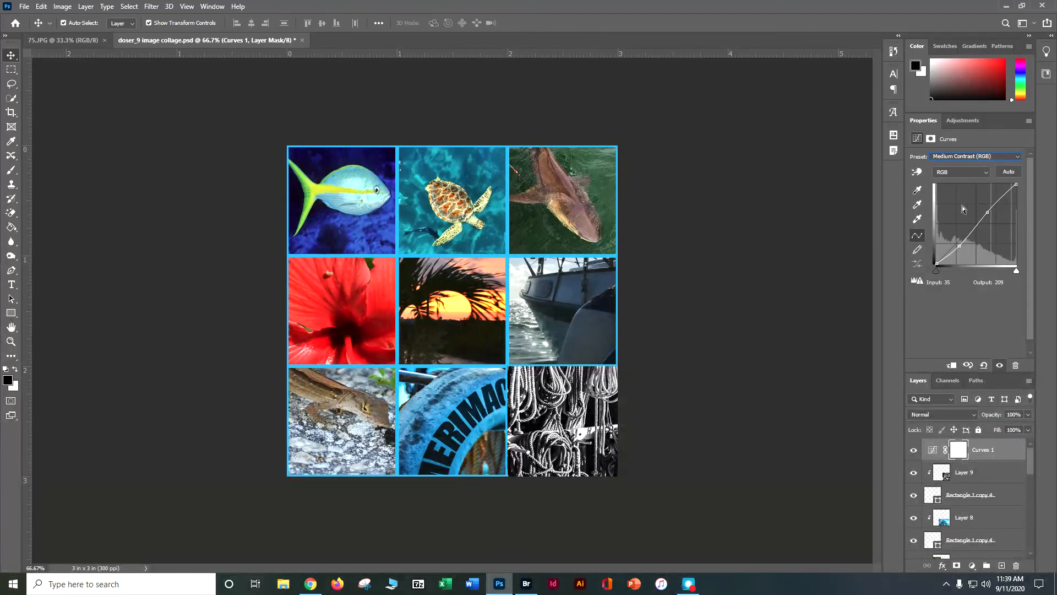
# Try a strongly bent custom curve and the Negative (RGB) and Linear Contrast (RGB) presets on the Curves adjustment
pyautogui.moveTo(959, 249); pyautogui.dragTo(952, 224)
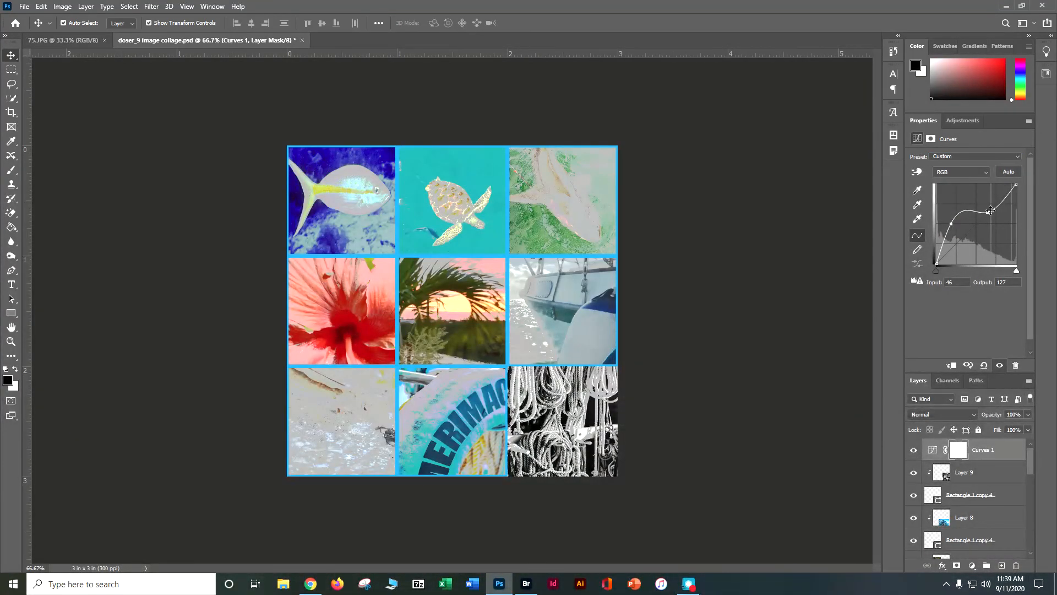
pyautogui.moveTo(986, 219); pyautogui.dragTo(989, 247)
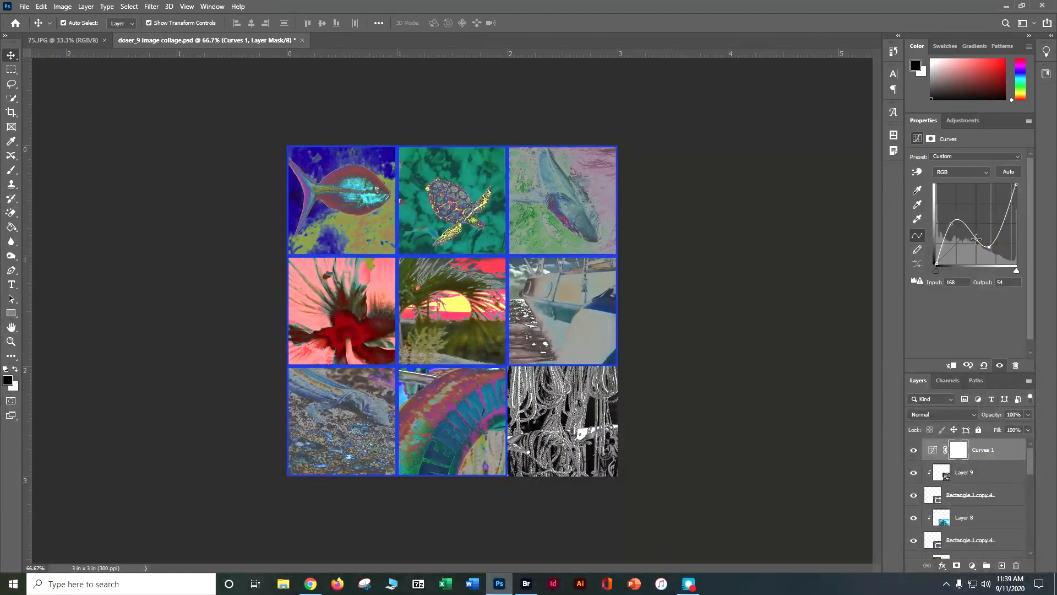
pyautogui.click(990, 156)
pyautogui.click(951, 244)
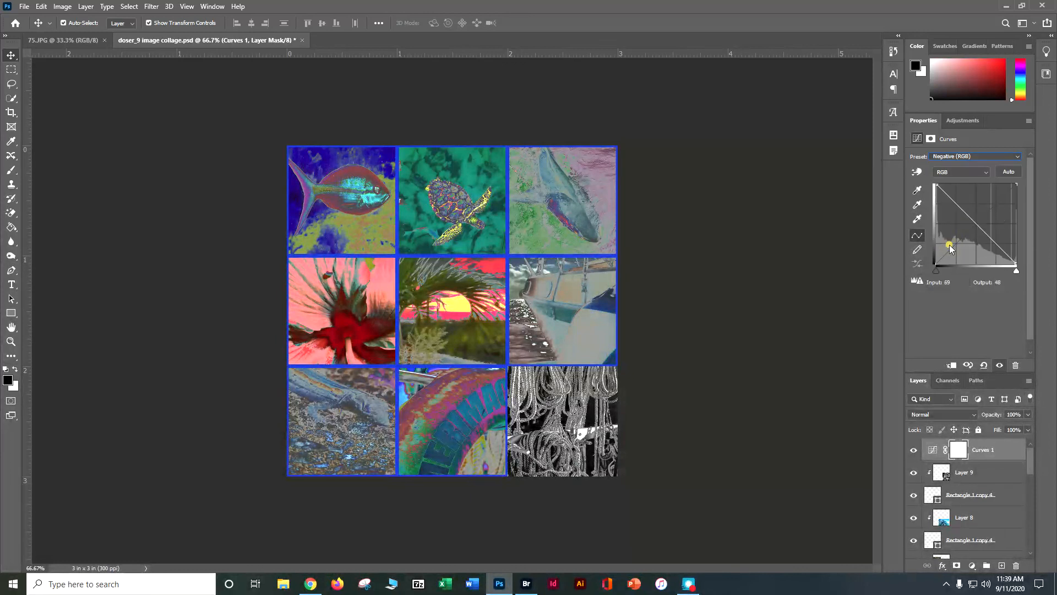
pyautogui.click(986, 158)
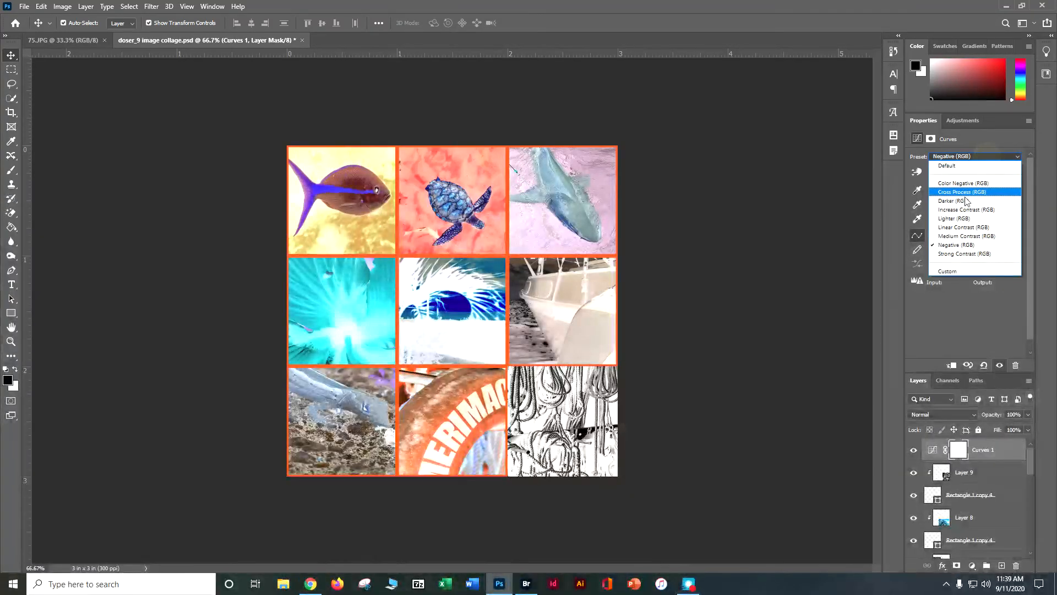
pyautogui.click(952, 229)
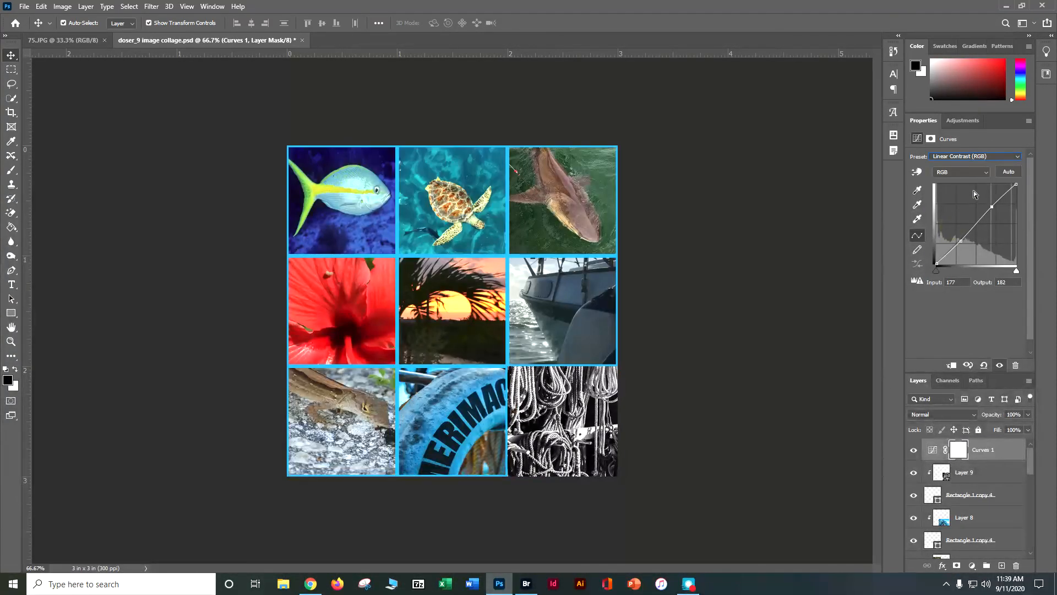
# Set the Curves adjustment to the Medium Contrast (RGB) preset and restore the taller layer list
pyautogui.click(996, 155)
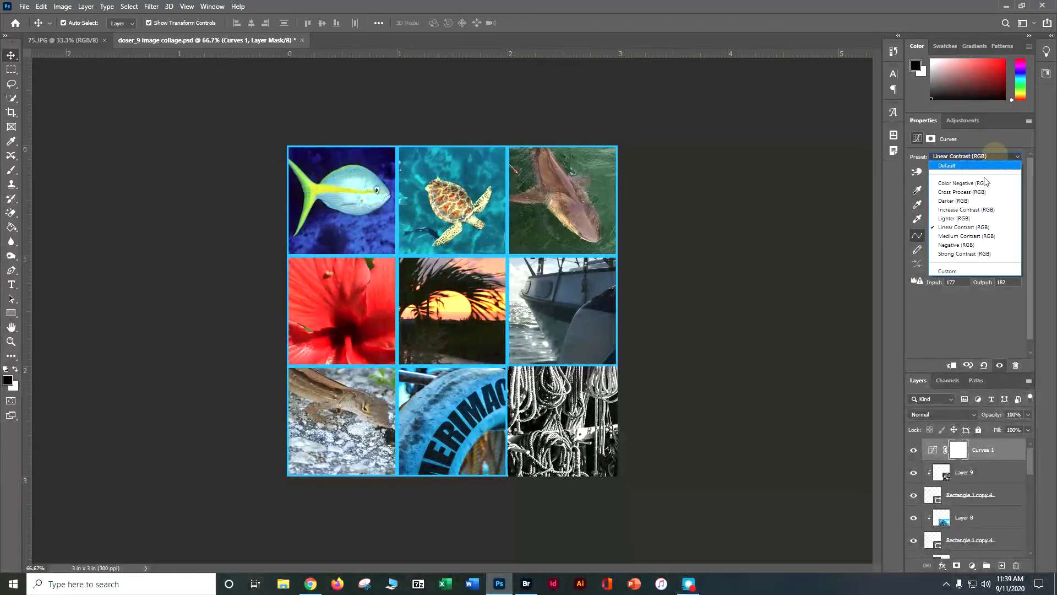
pyautogui.click(951, 237)
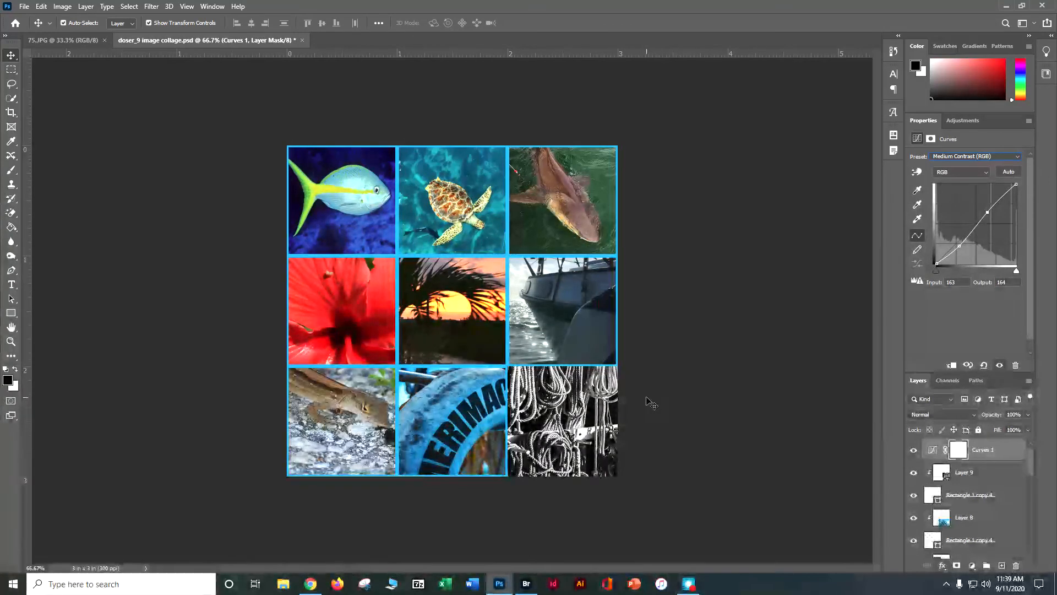
pyautogui.moveTo(947, 348); pyautogui.dragTo(946, 226)
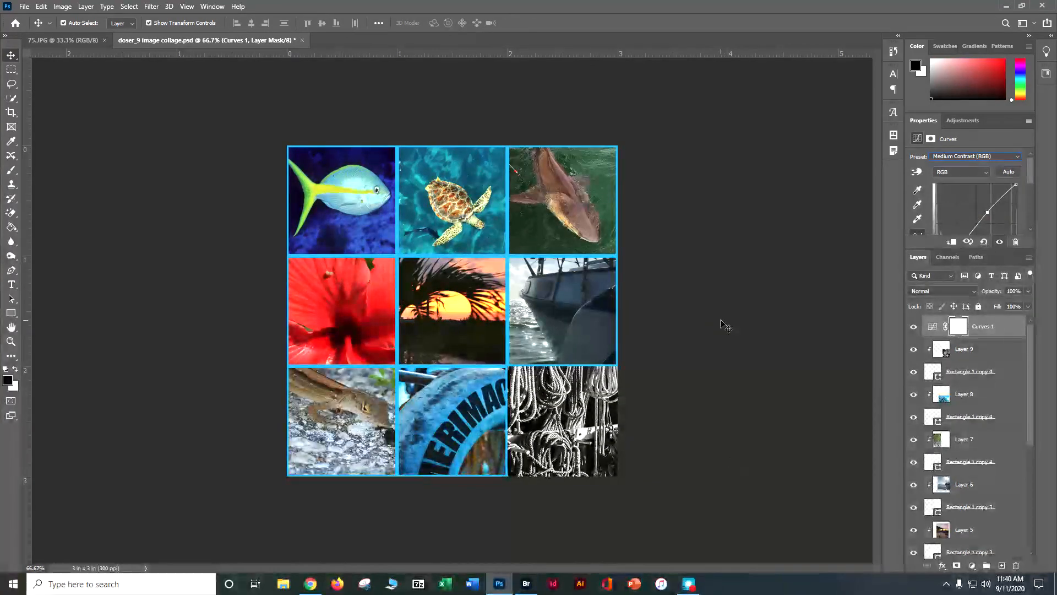
# Duplicate the collage document under the name "doser_9 image collage flat", keeping its layers separate
pyautogui.click(62, 7)
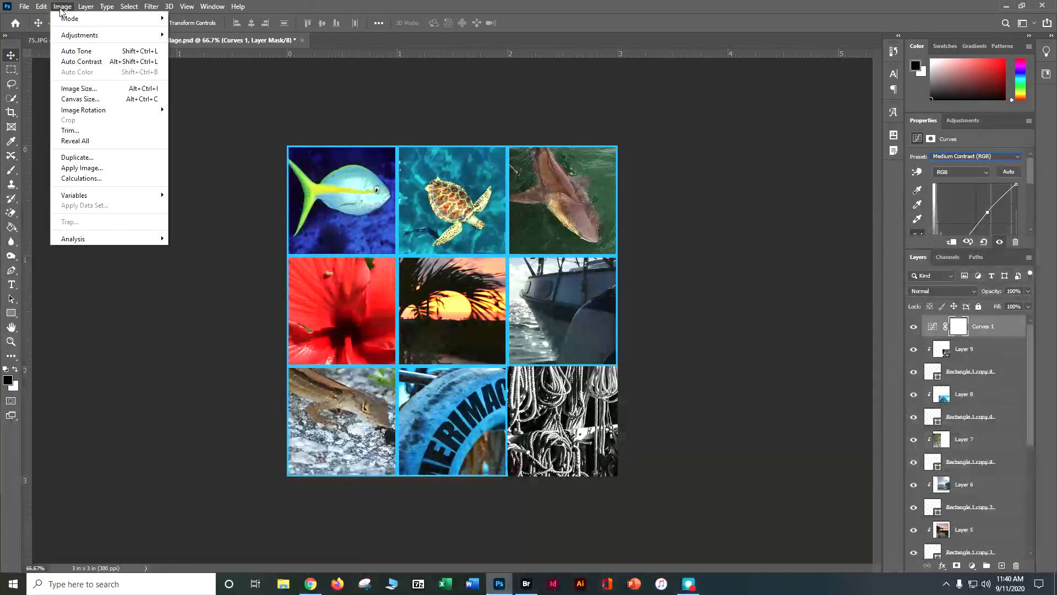
pyautogui.click(67, 158)
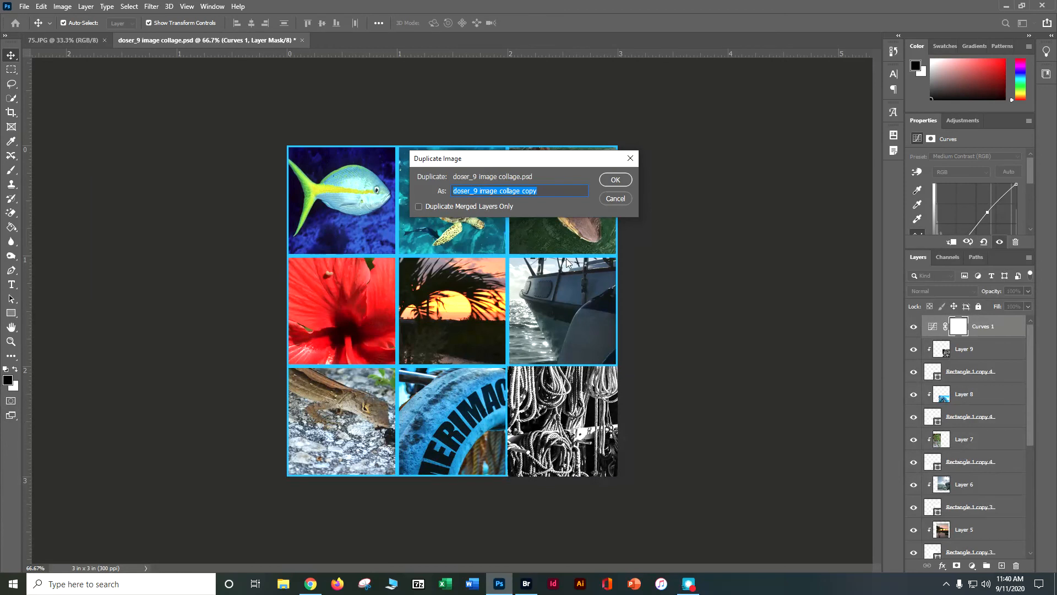
pyautogui.click(528, 191)
pyautogui.click(535, 190)
pyautogui.press('BackSpace')
pyautogui.press('BackSpace')
pyautogui.press('BackSpace')
pyautogui.press('BackSpace')
pyautogui.write('flat')
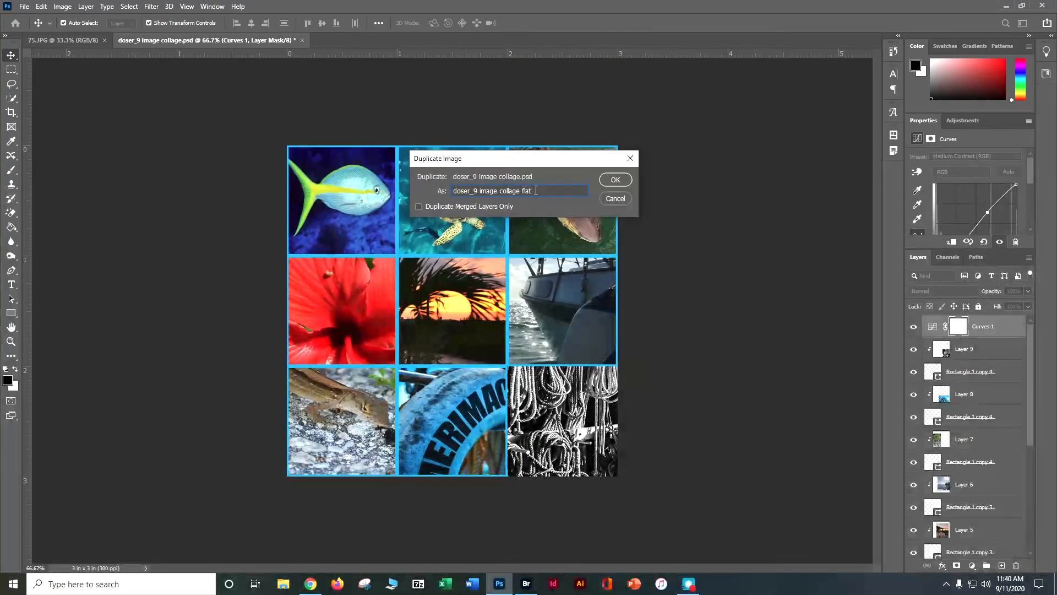
pyautogui.click(619, 179)
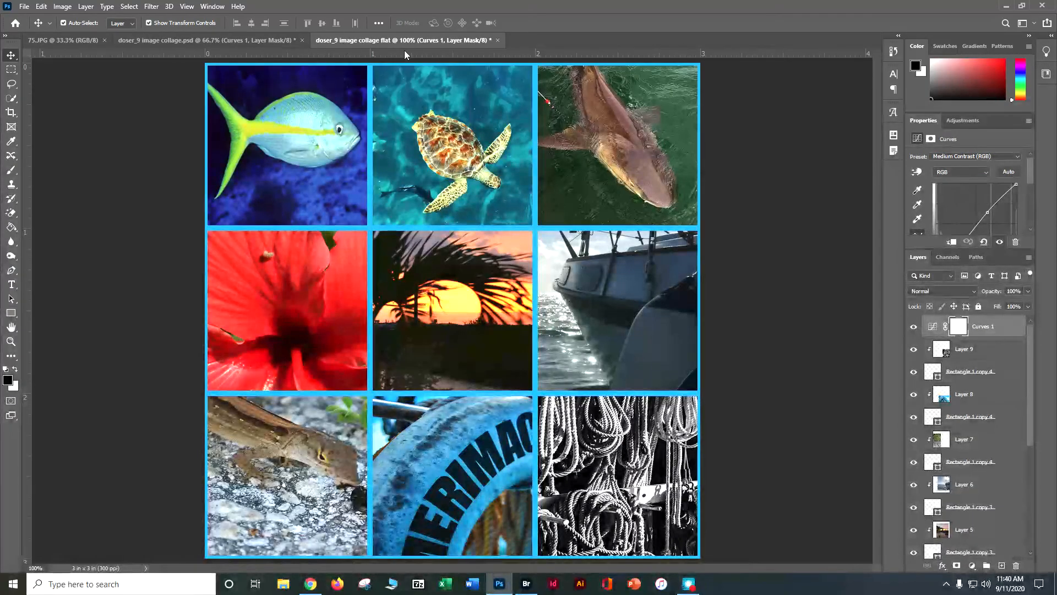
# Flatten the duplicated collage, discarding hidden layers, and view its Save As options without saving
pyautogui.click(84, 7)
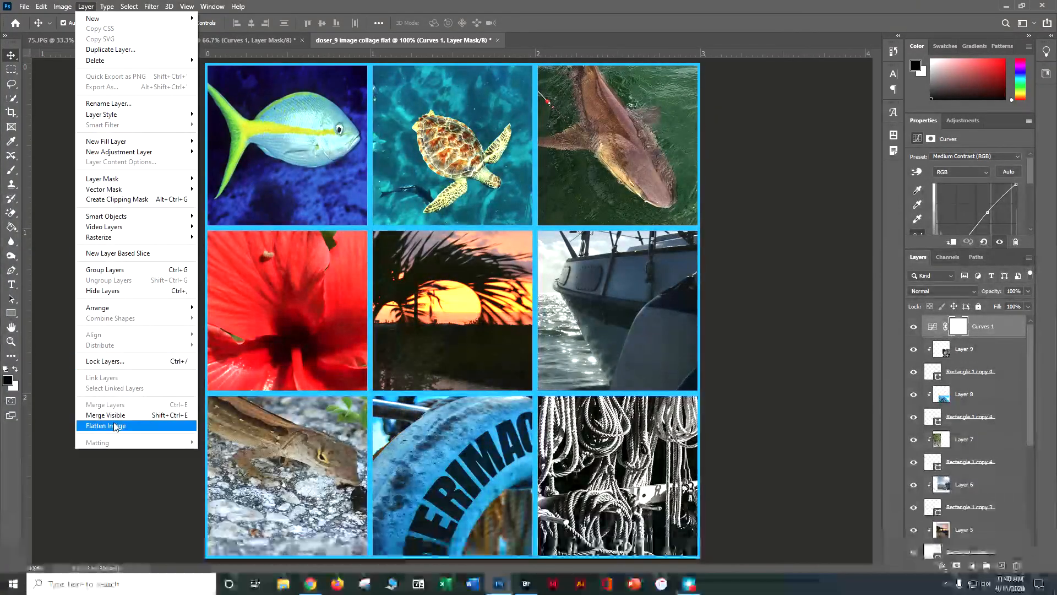
pyautogui.click(112, 426)
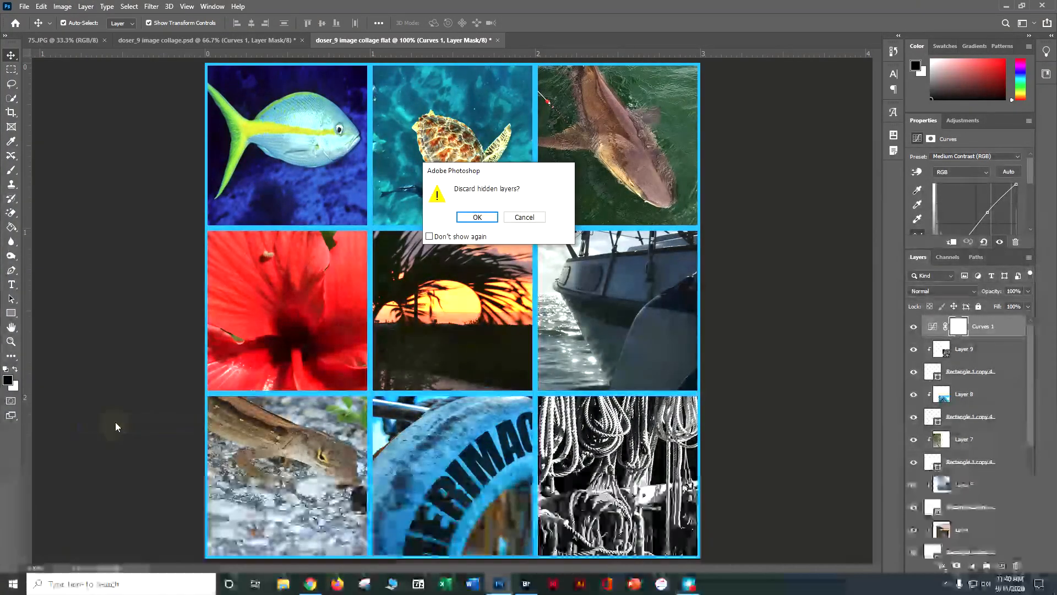
pyautogui.click(472, 219)
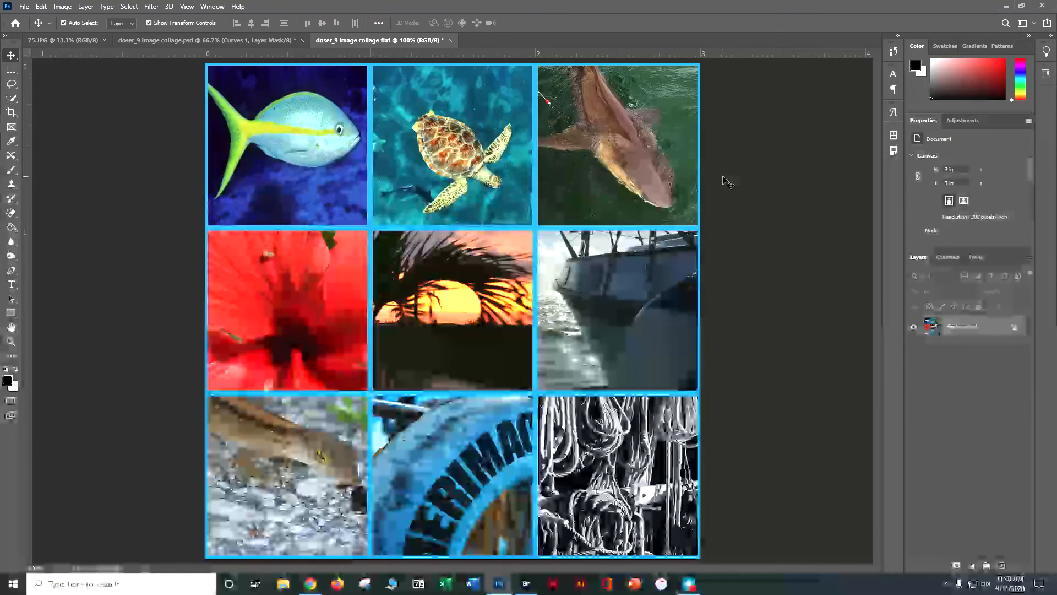
pyautogui.hotkey('ctrl', 'shift', 's')
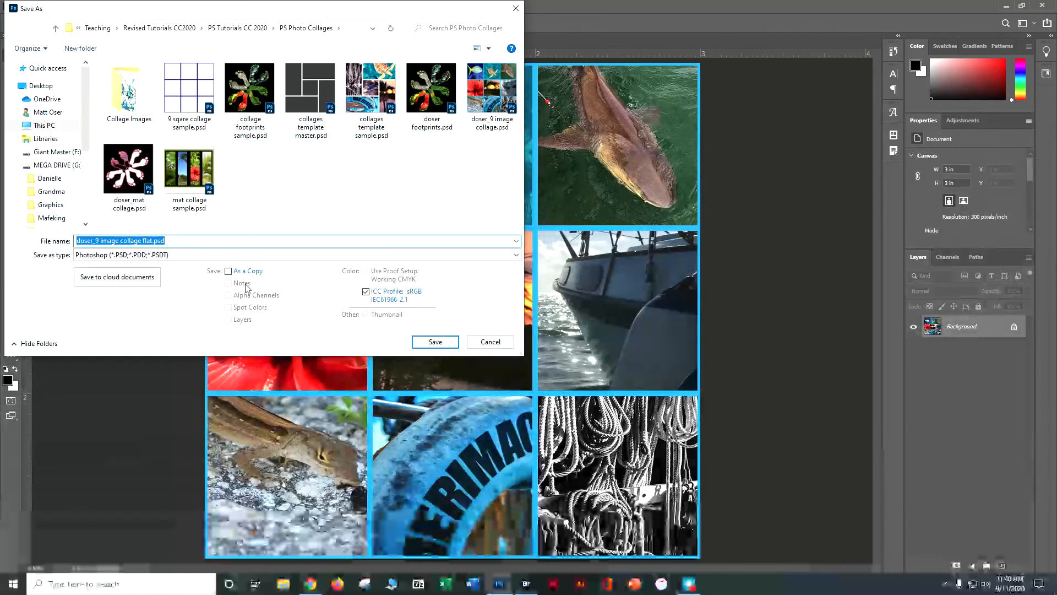
pyautogui.click(495, 343)
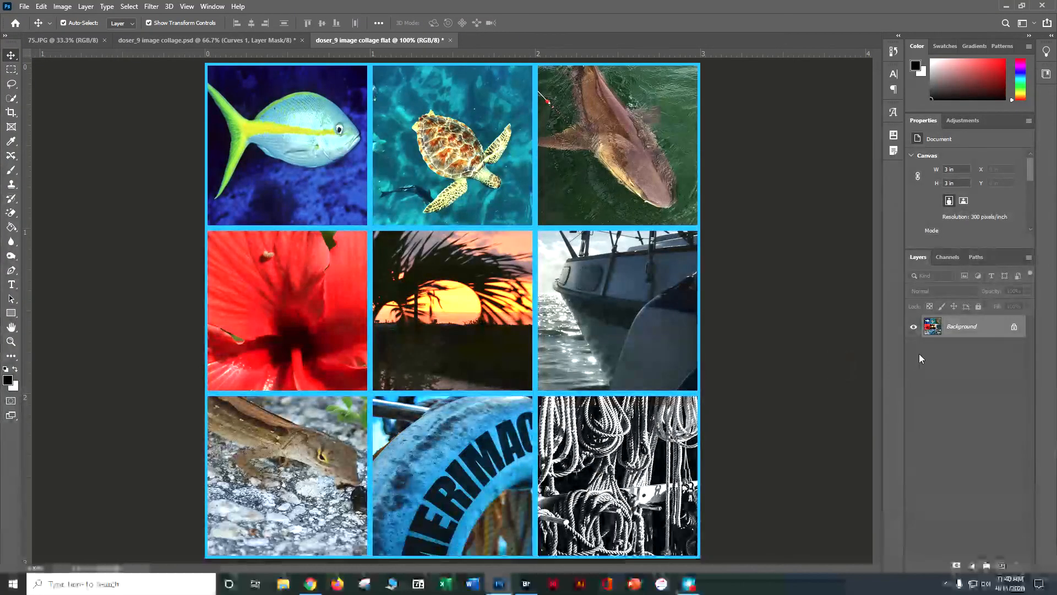